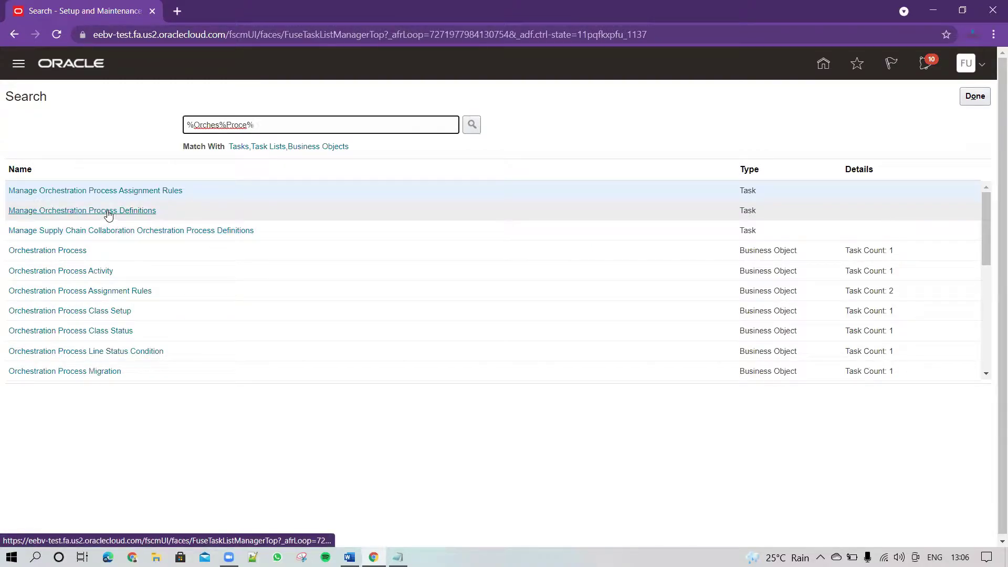
# Open the Manage Orchestration Process Definitions task and search for processes whose name starts with DOO.
pyautogui.click(108, 212)
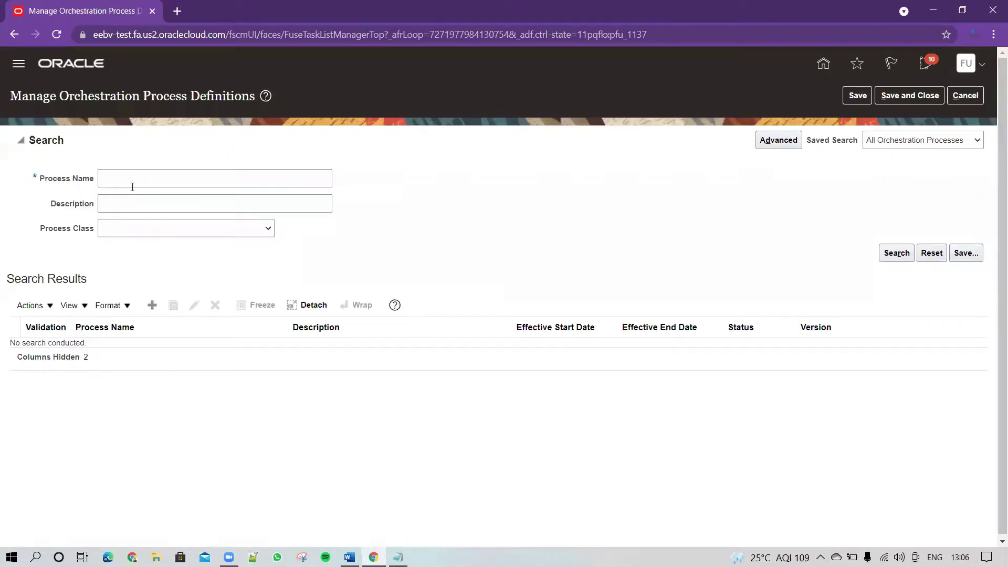
pyautogui.click(136, 179)
pyautogui.write('DOO')
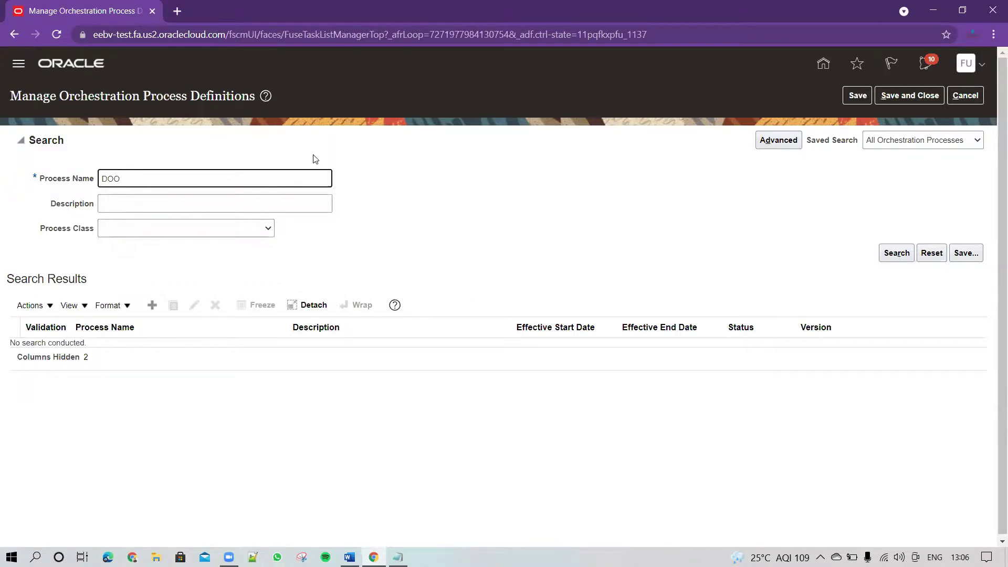
pyautogui.press('Return')
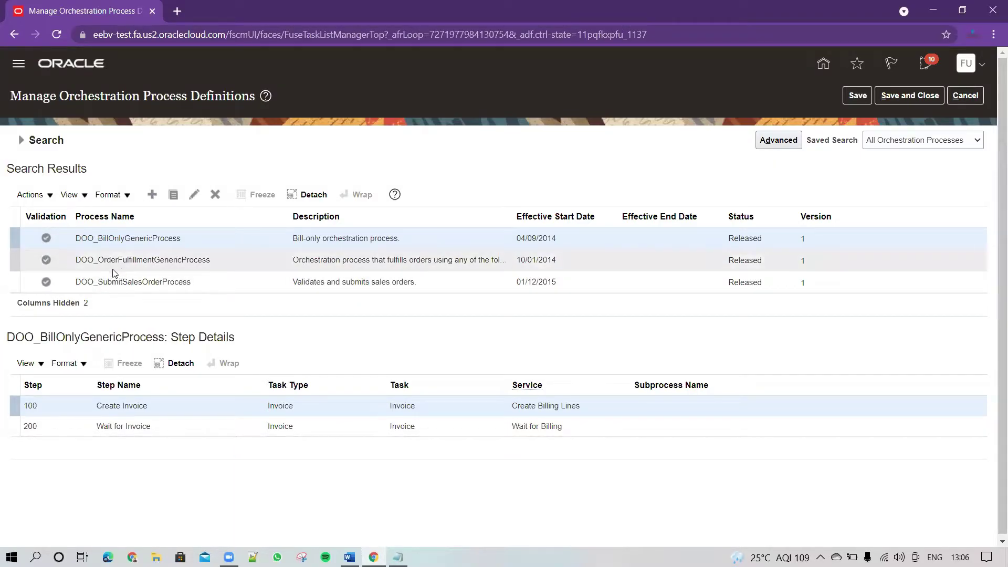
# Duplicate DOO_OrderFulfillmentGenericProcess and name the copy CustomDOO_DOO_OrderFulfillmentGenericProcesspauseuntilscheduleship.
pyautogui.click(156, 261)
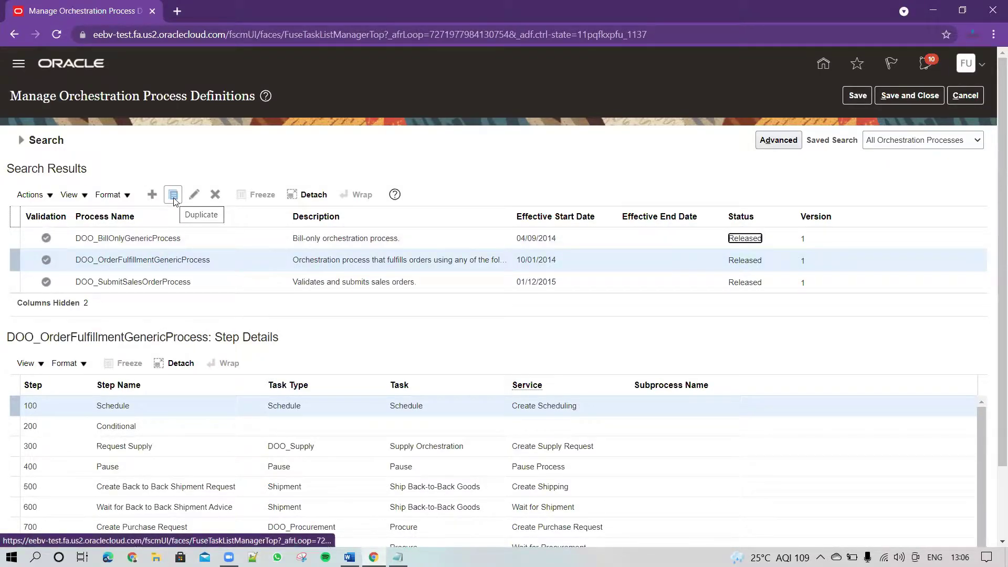
pyautogui.click(174, 195)
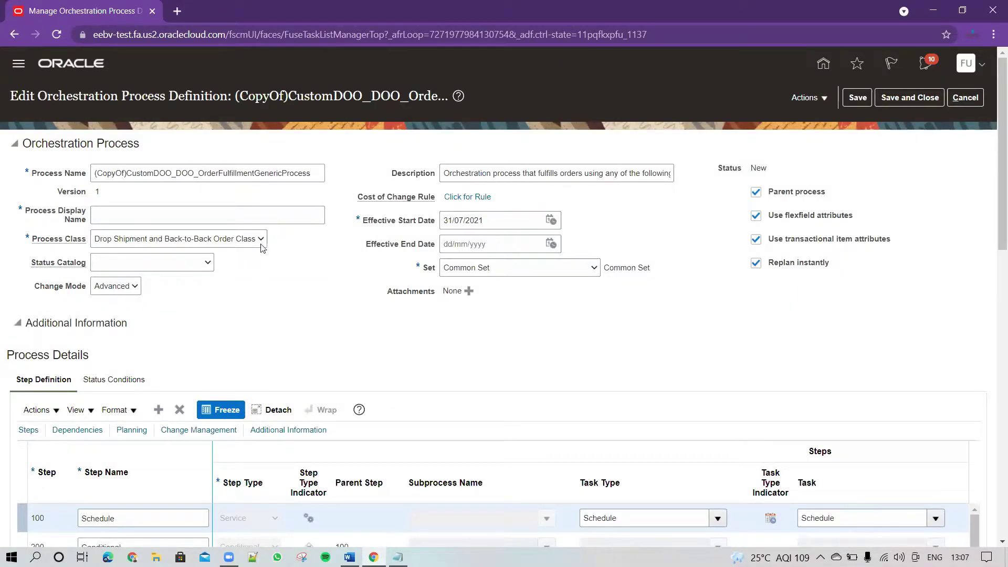
pyautogui.moveTo(127, 173); pyautogui.dragTo(57, 172)
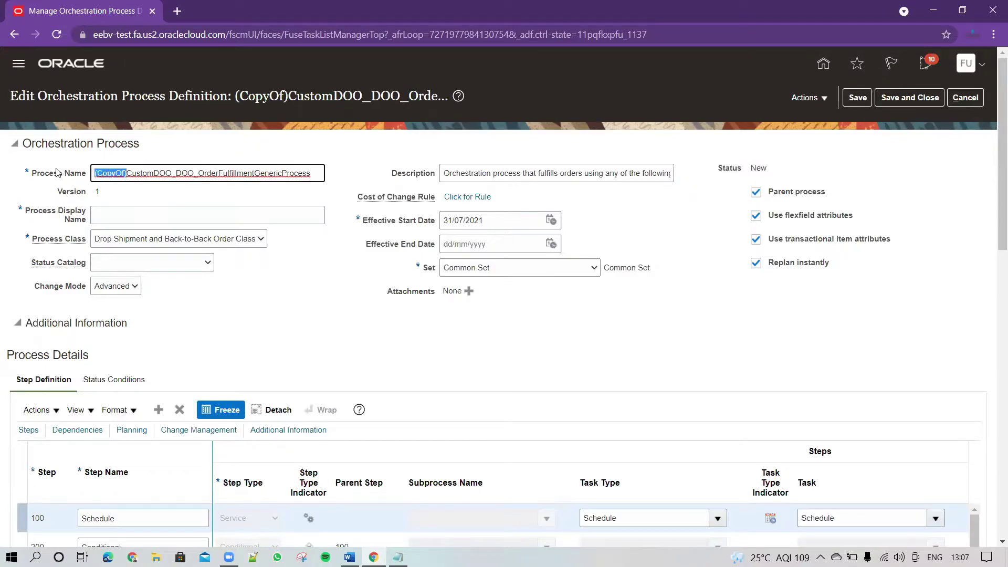
pyautogui.press('BackSpace')
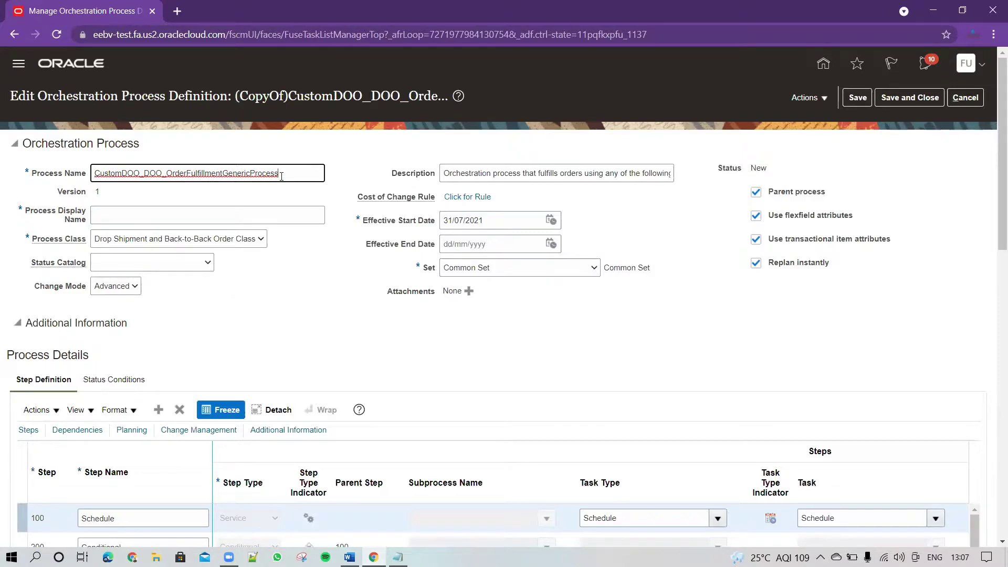
pyautogui.write('pause')
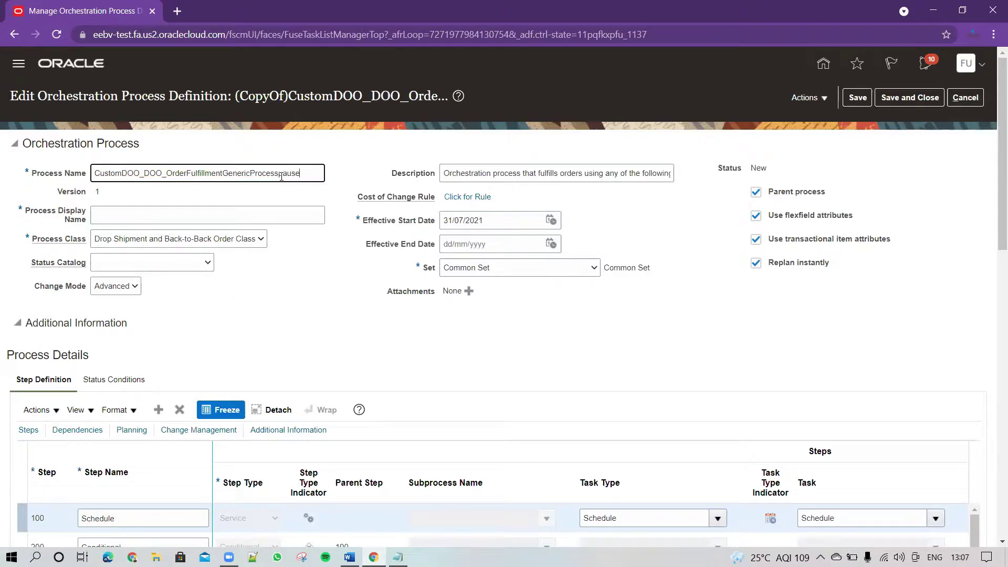
pyautogui.write('until')
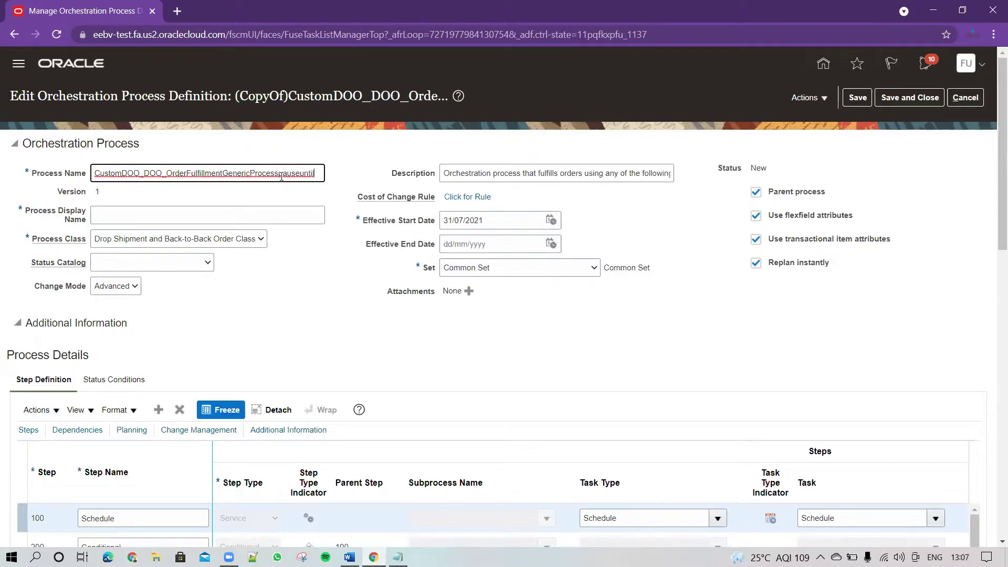
pyautogui.write('scheduleship')
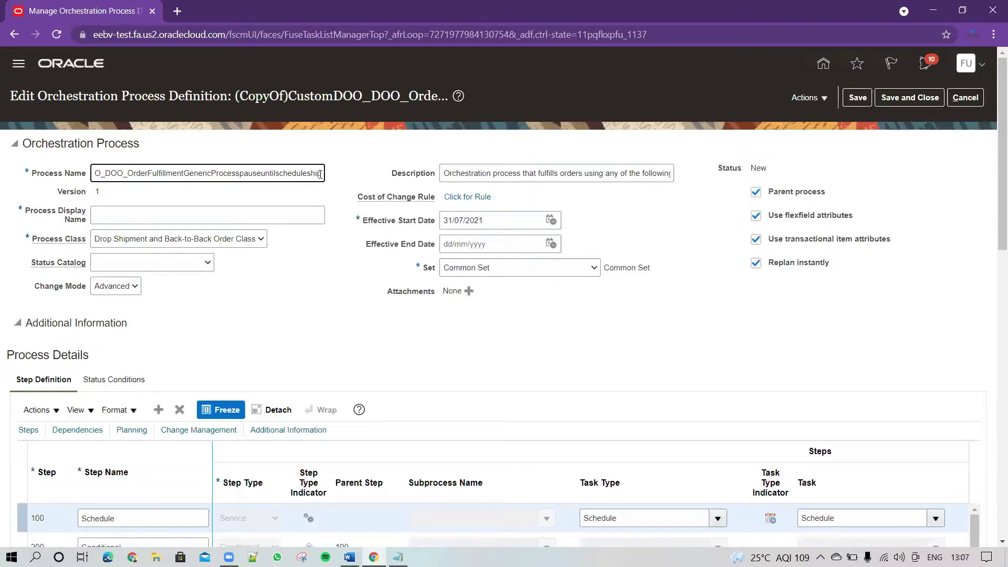
# Copy the process name into the process display name and save the definition.
pyautogui.moveTo(323, 174); pyautogui.dragTo(70, 179)
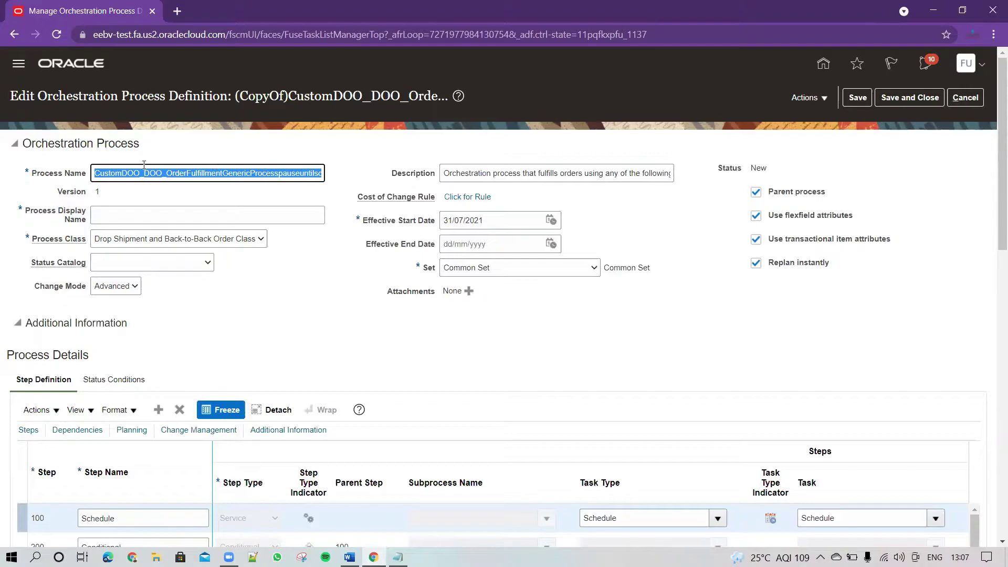
pyautogui.click(198, 216)
pyautogui.hotkey('ctrl', 'v')
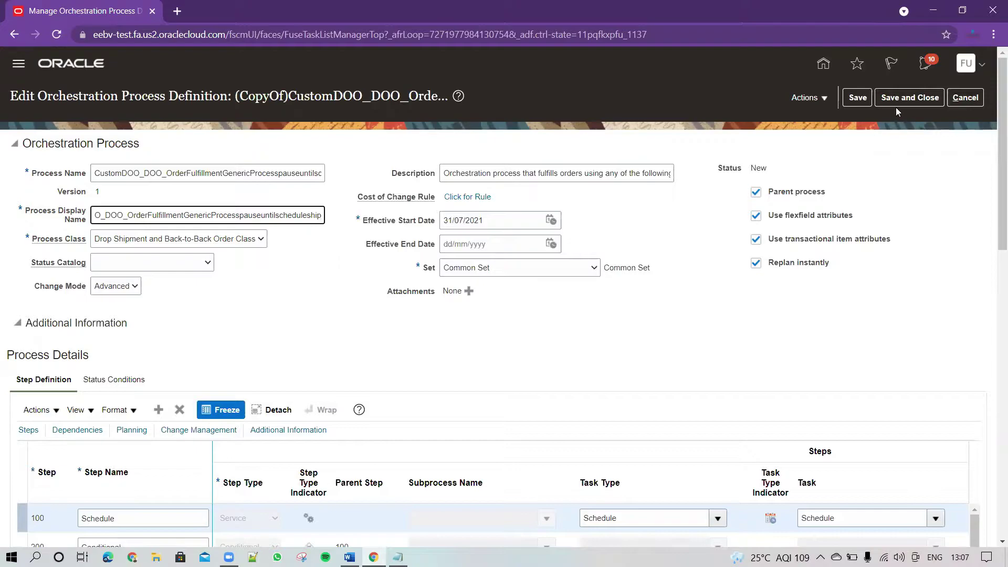
pyautogui.click(855, 98)
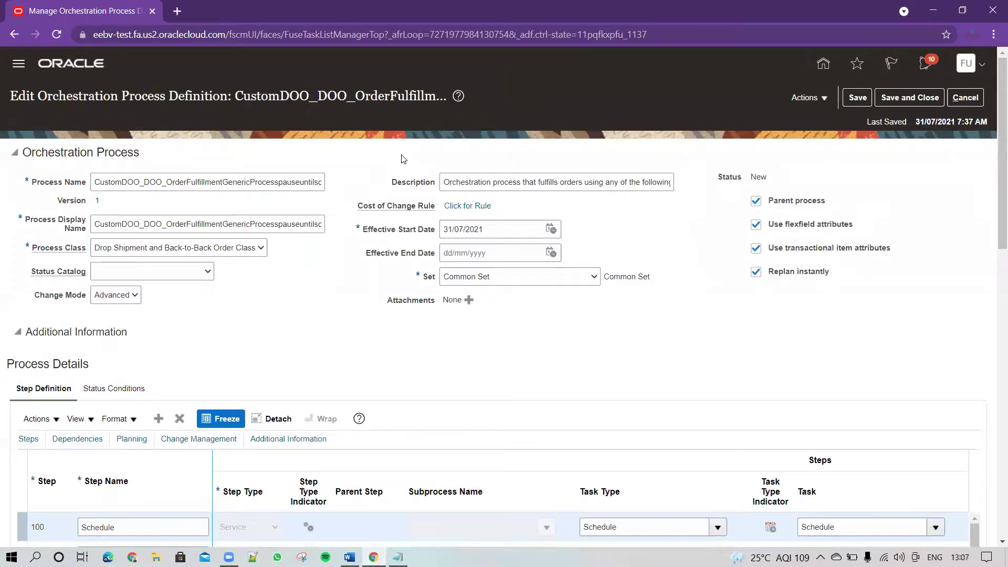
# Insert a process step directly after the Schedule step and name it Pause until Schedule Ship Date.
pyautogui.scroll(-4, 403, 159)
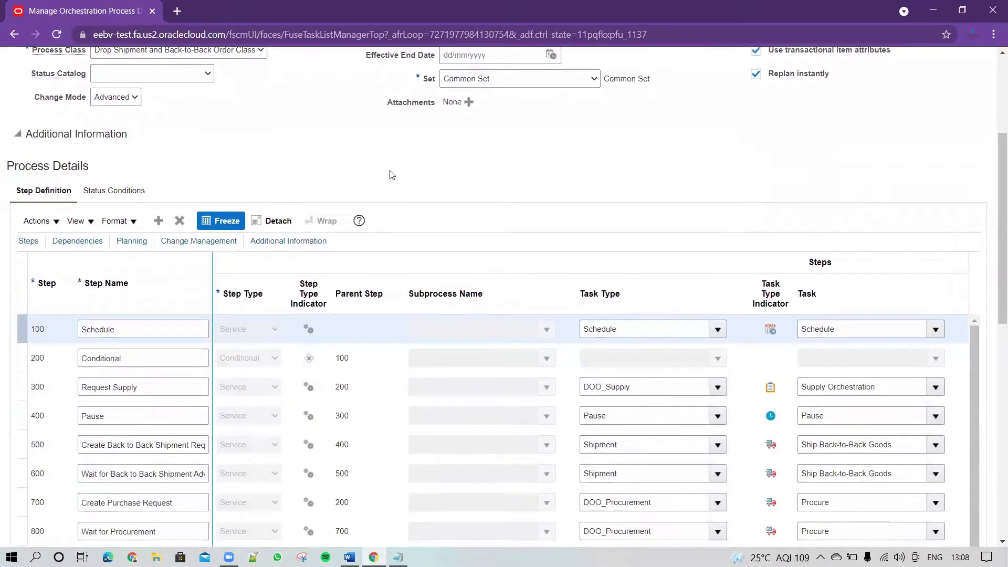
pyautogui.scroll(-1, 392, 175)
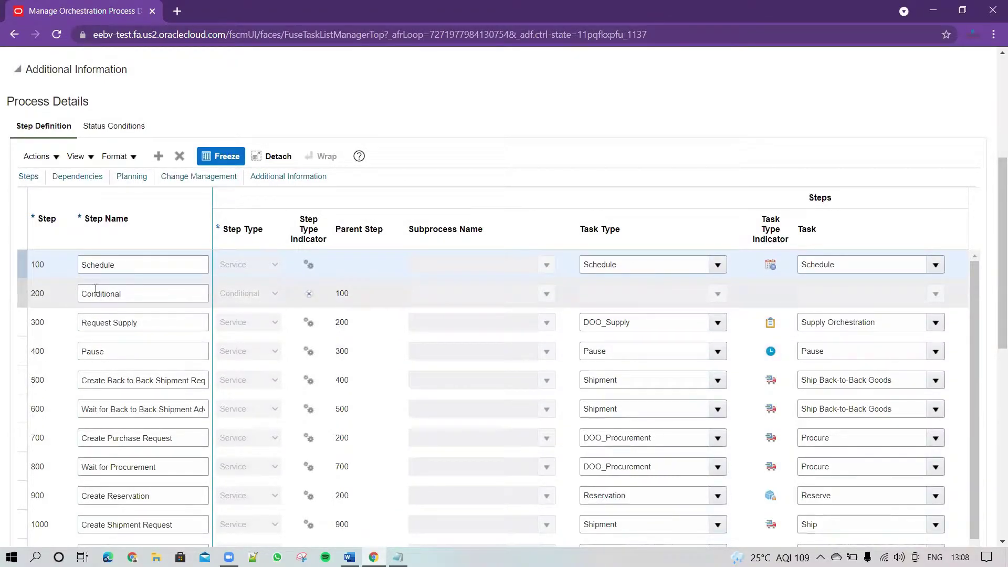
pyautogui.click(59, 294)
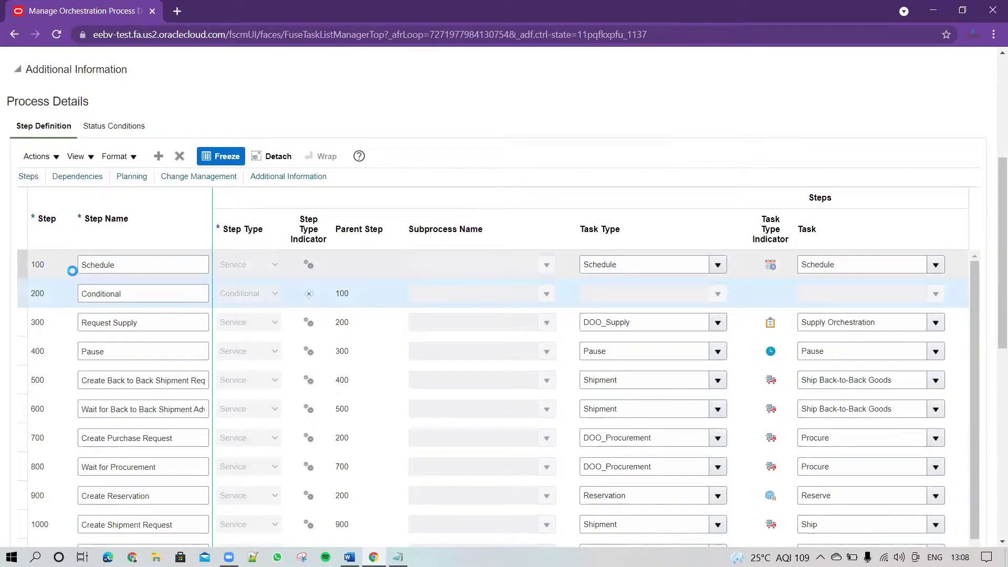
pyautogui.click(67, 267)
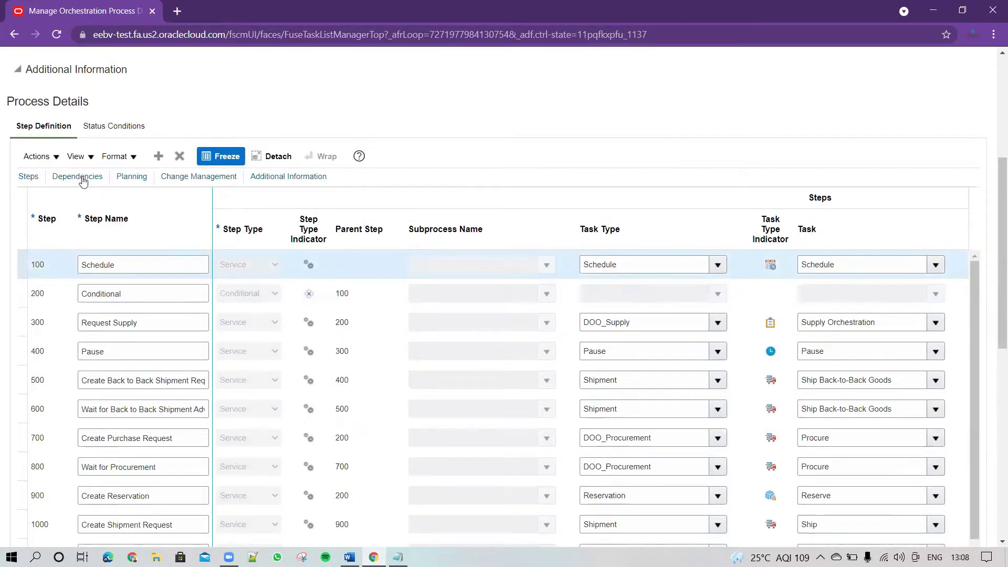
pyautogui.click(159, 156)
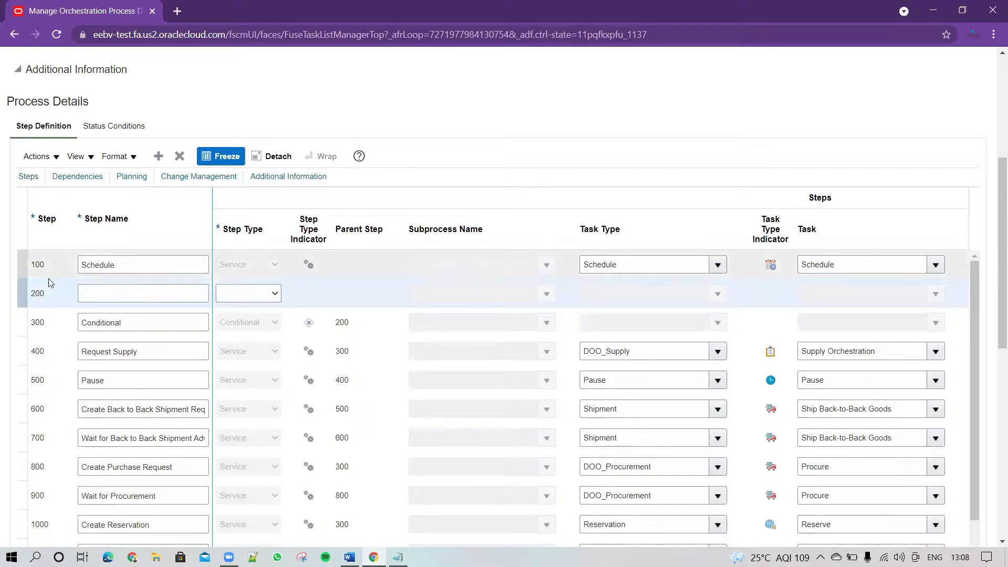
pyautogui.click(126, 295)
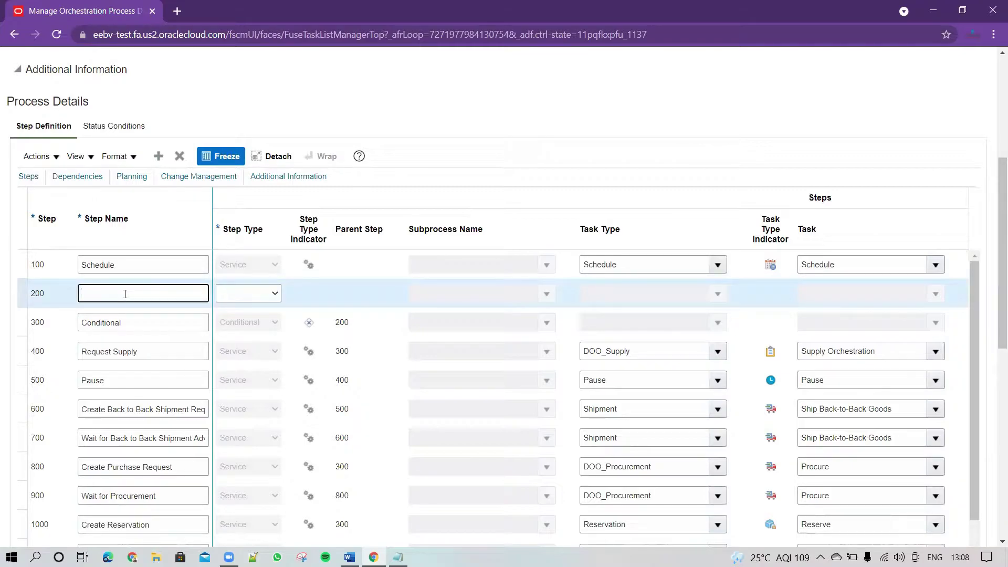
pyautogui.write('Puase')
pyautogui.hotkey('ctrl', 'a')
pyautogui.write('Pause until Schedule Ship Date')
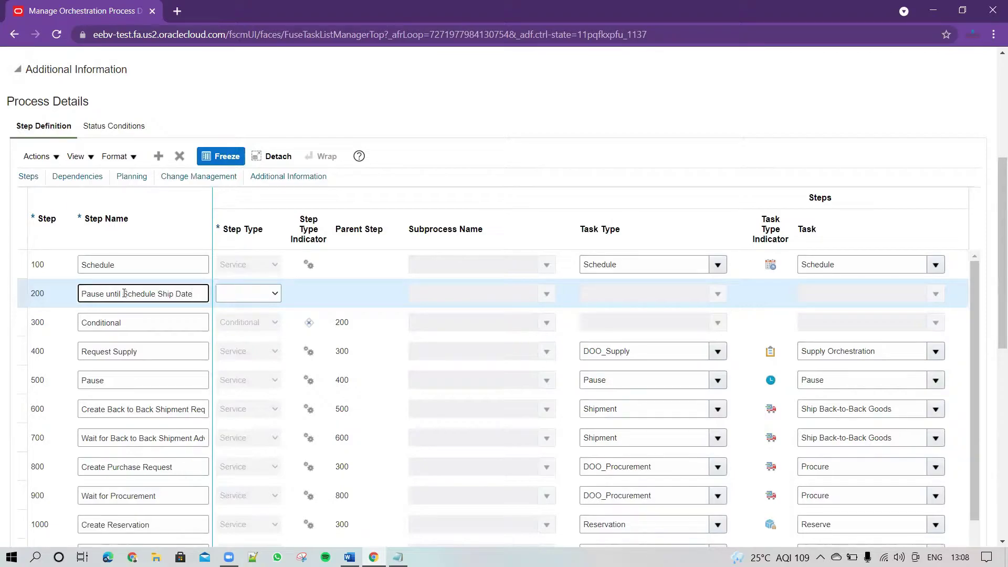
pyautogui.moveTo(199, 295); pyautogui.dragTo(7, 295)
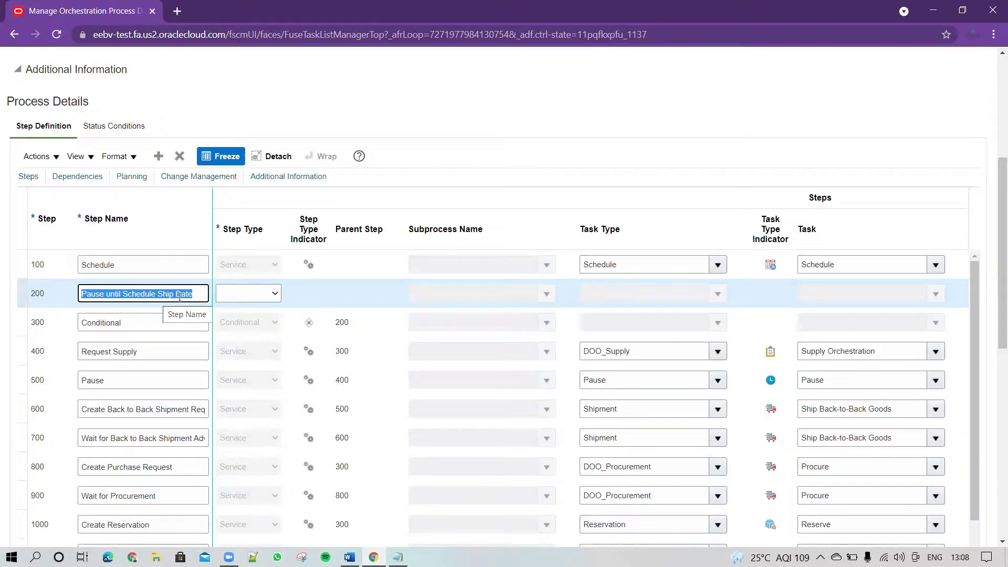
# Set the new step's type to Service and its task type to Pause.
pyautogui.click(237, 298)
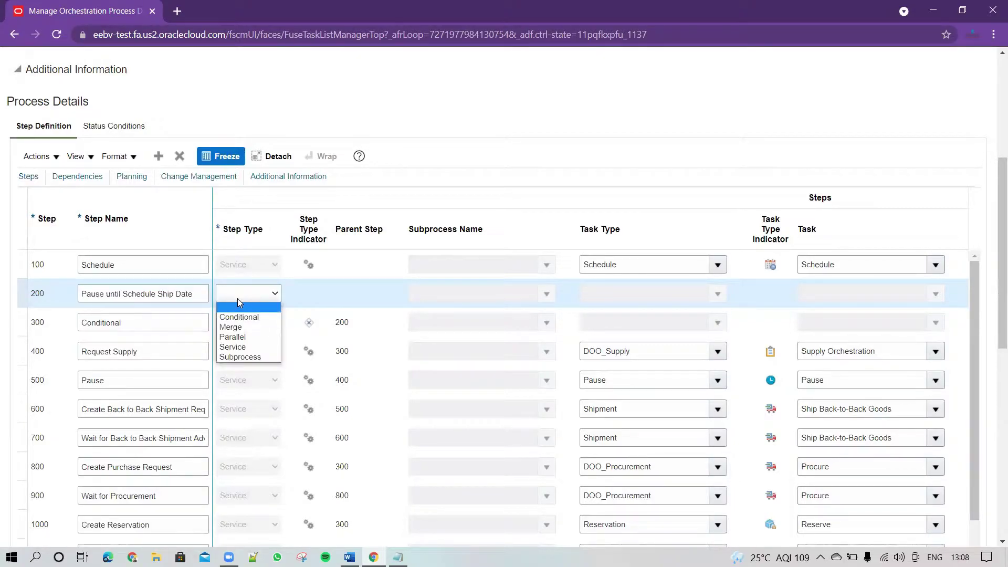
pyautogui.click(243, 347)
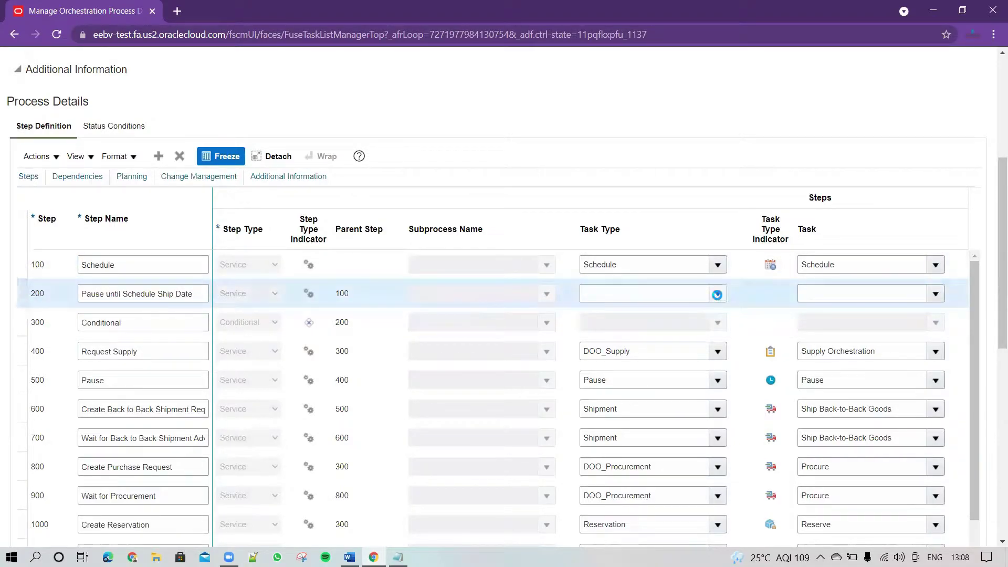
pyautogui.click(650, 295)
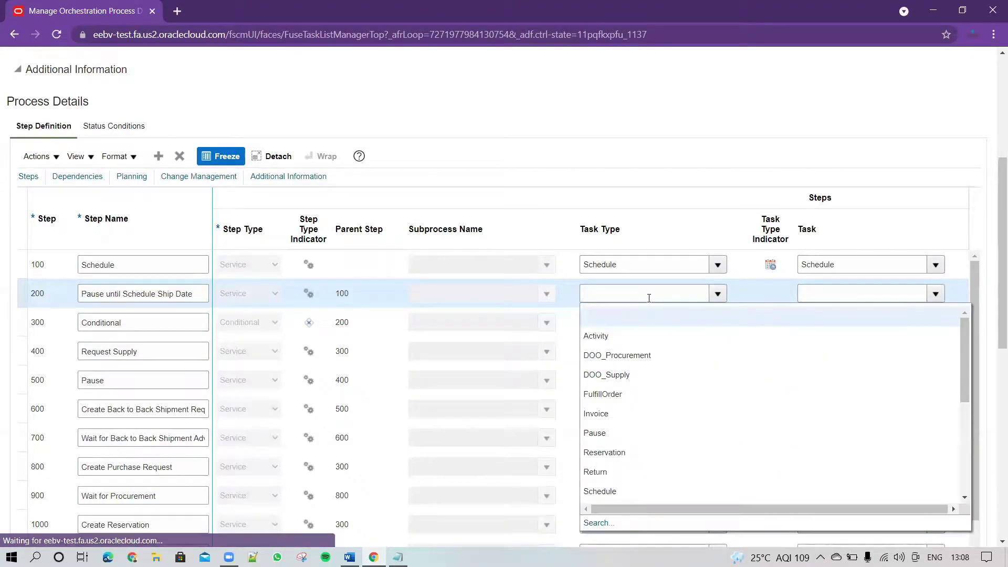
pyautogui.click(594, 432)
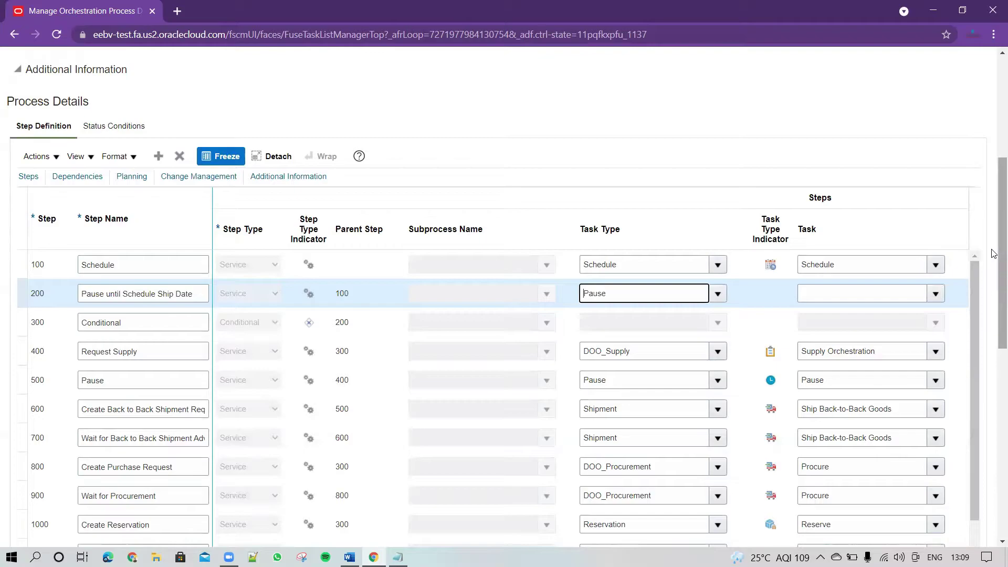
# Assign the Pause task and the Pause Process service to the Pause until Schedule Ship Date step.
pyautogui.scroll(-3, 993, 253)
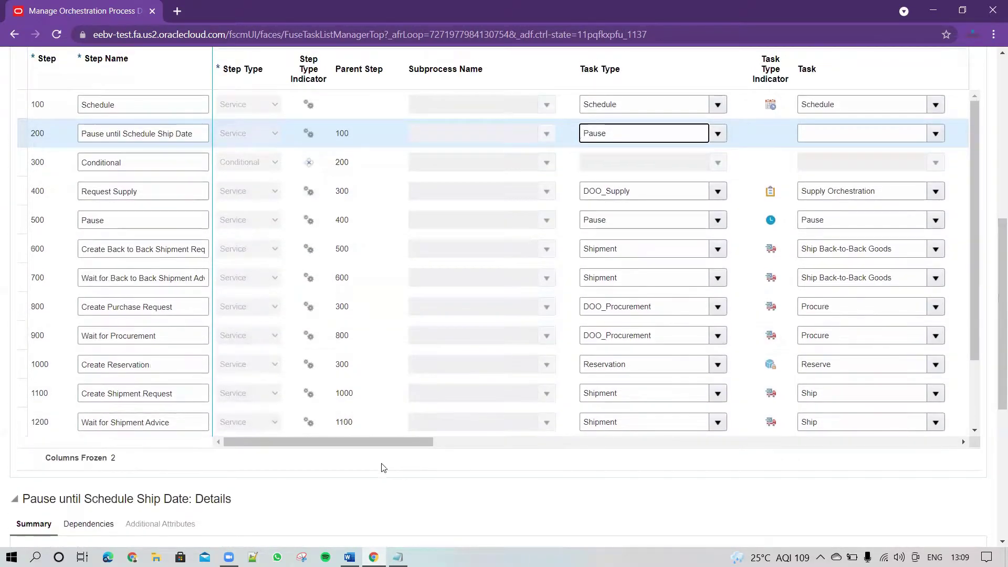
pyautogui.moveTo(422, 441); pyautogui.dragTo(528, 442)
pyautogui.click(553, 134)
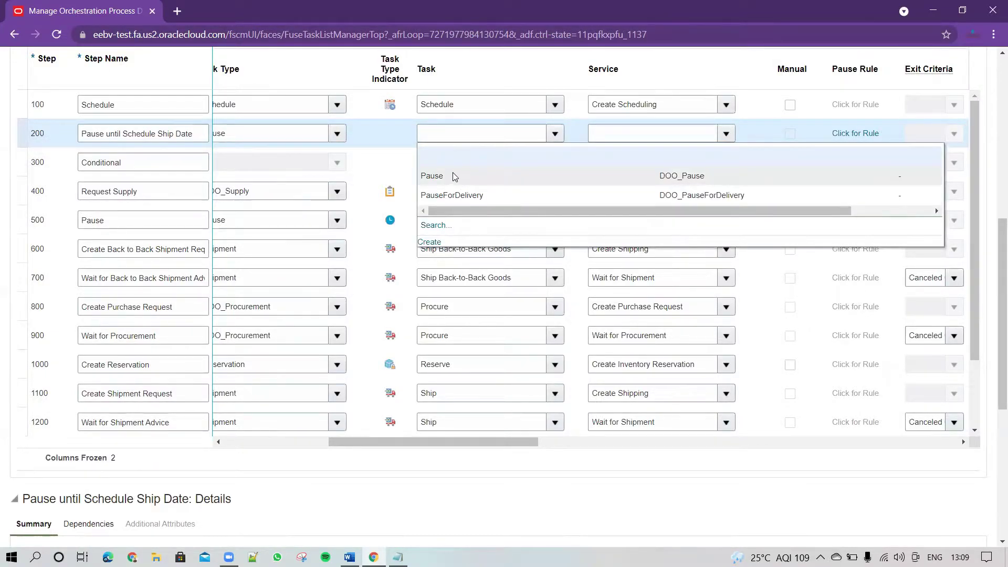
pyautogui.click(474, 175)
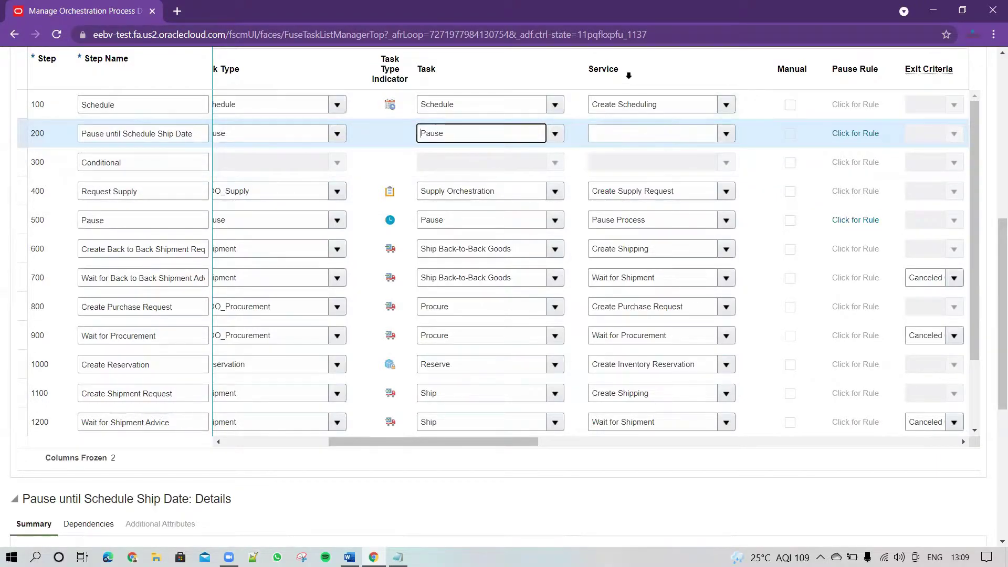
pyautogui.click(724, 132)
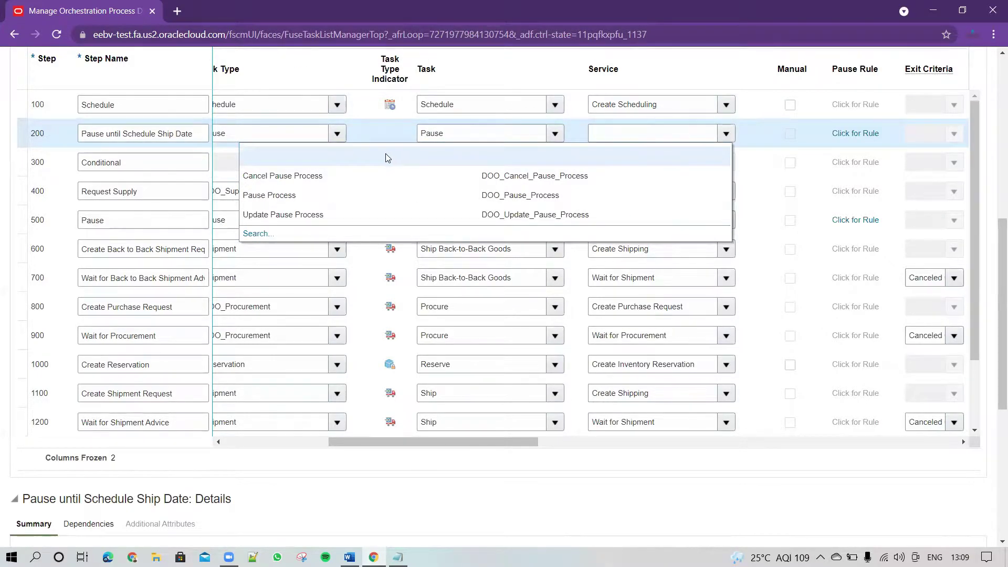
pyautogui.click(277, 195)
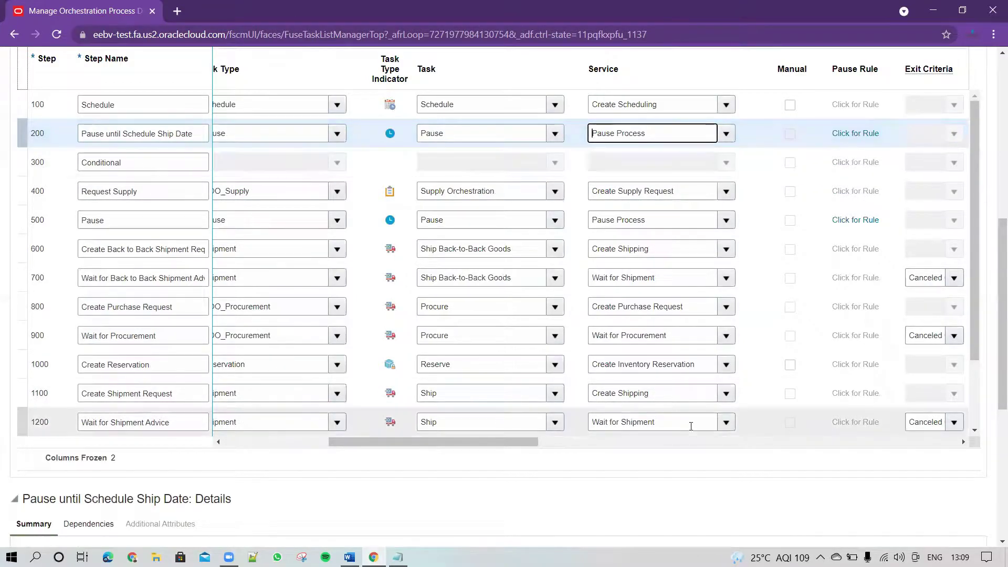
# Open the pause rule set of the Pause until Schedule Ship Date step and add an IF/THEN rule.
pyautogui.scroll(2, 993, 345)
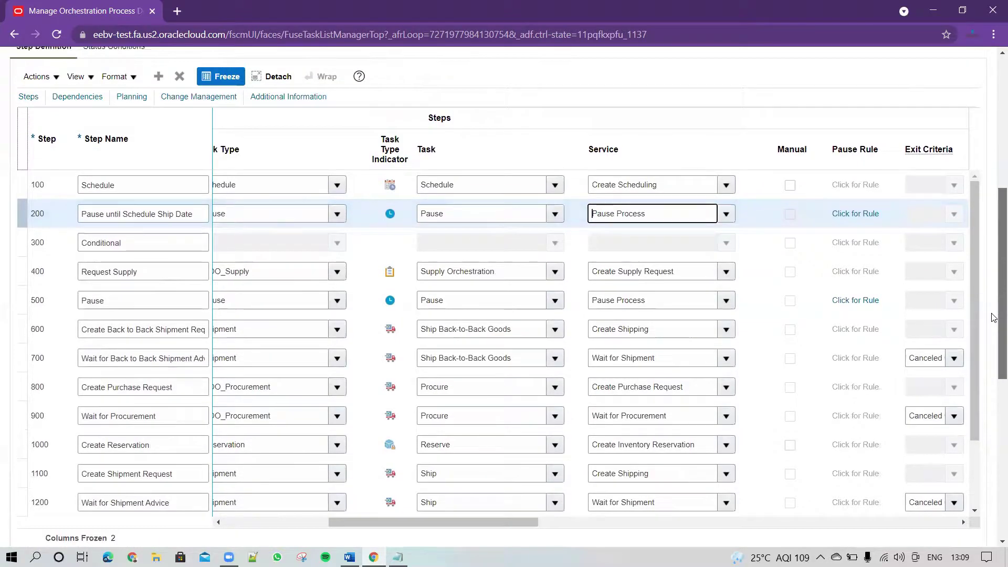
pyautogui.moveTo(533, 528); pyautogui.dragTo(598, 523)
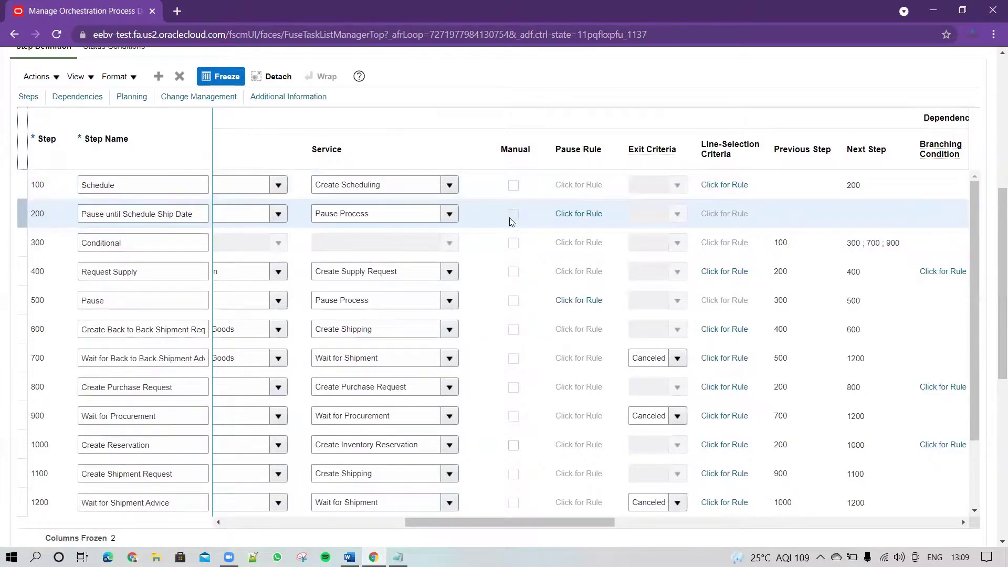
pyautogui.click(572, 214)
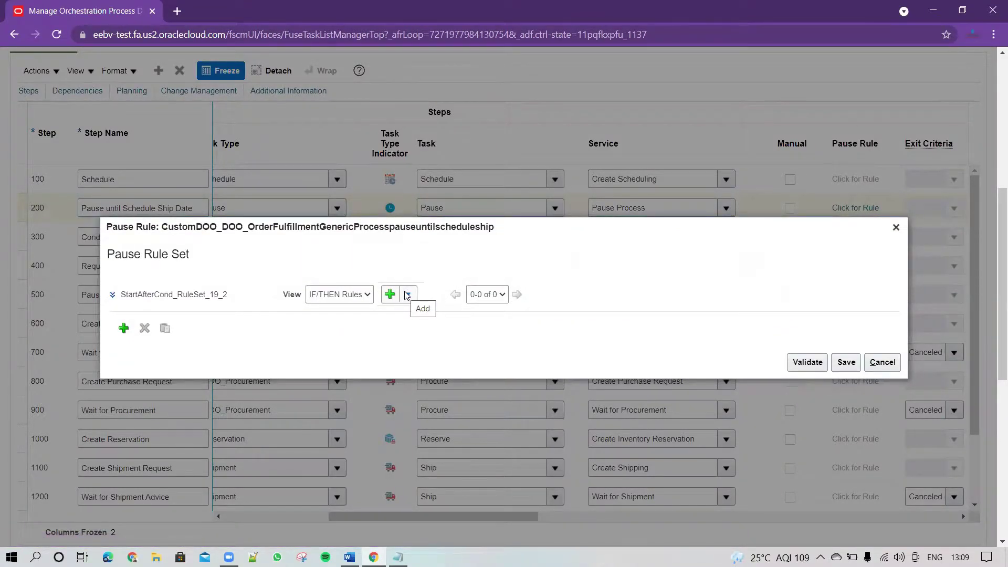
pyautogui.click(407, 295)
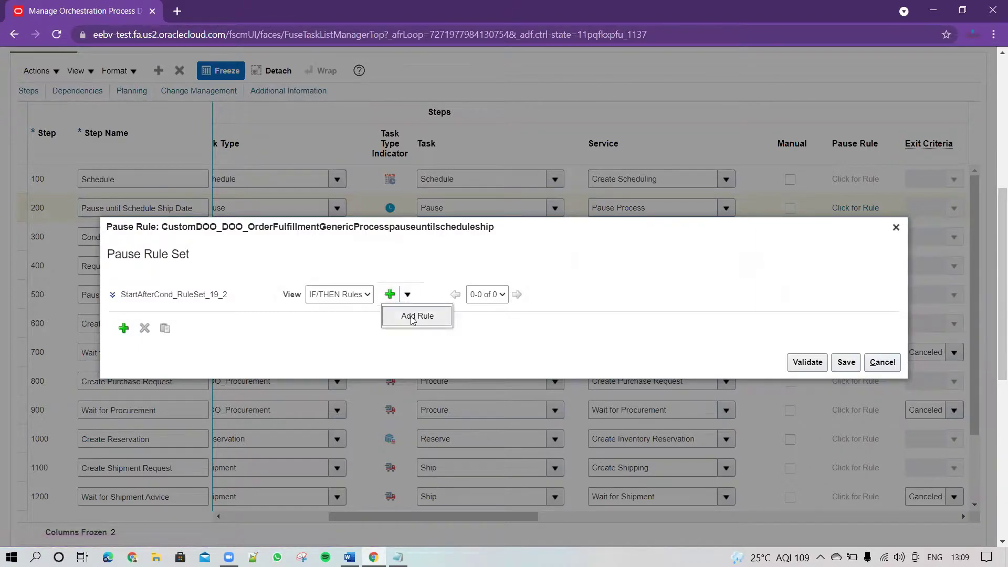
pyautogui.click(410, 320)
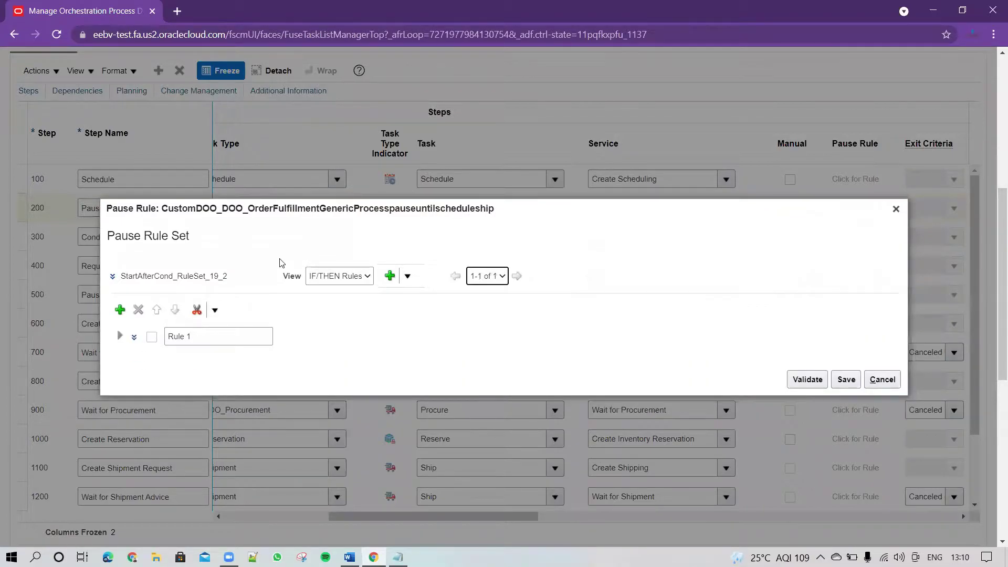
# Rename the new rule as Pause until Ship date arrive.
pyautogui.tripleClick(204, 339)
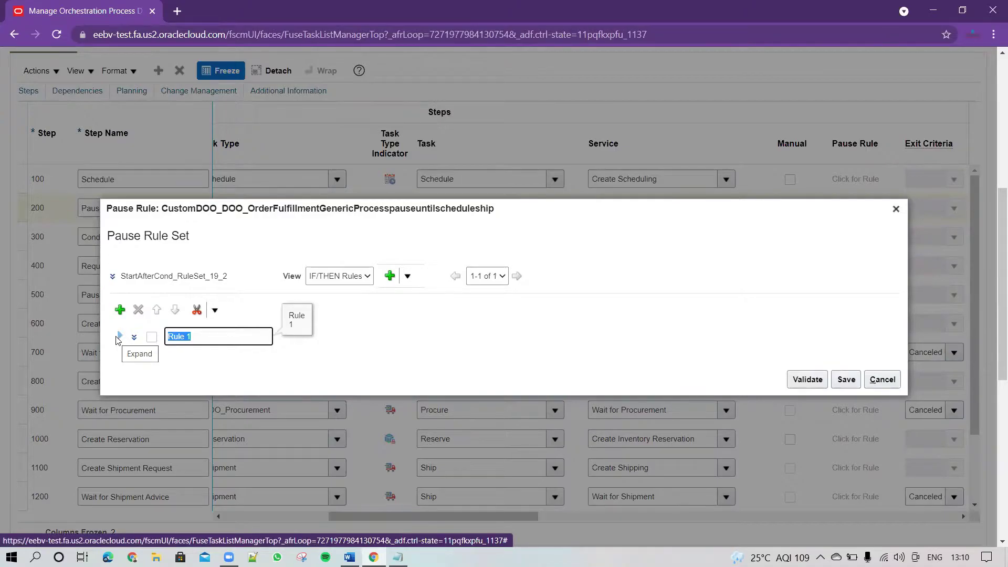
pyautogui.write('Puas')
pyautogui.write('e')
pyautogui.press('BackSpace')
pyautogui.press('BackSpace')
pyautogui.press('BackSpace')
pyautogui.press('BackSpace')
pyautogui.write('ause until Ship ')
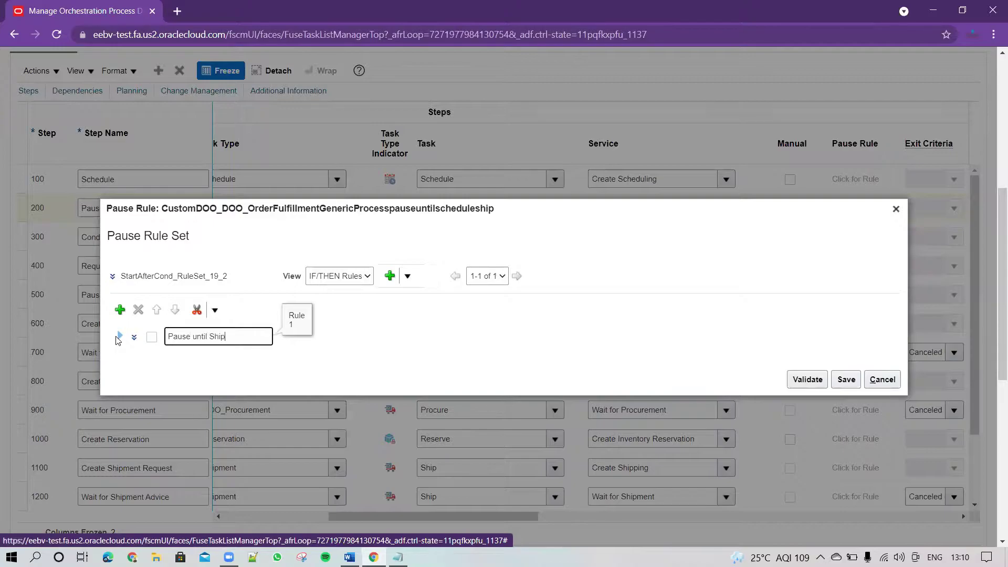
pyautogui.write('date arrive')
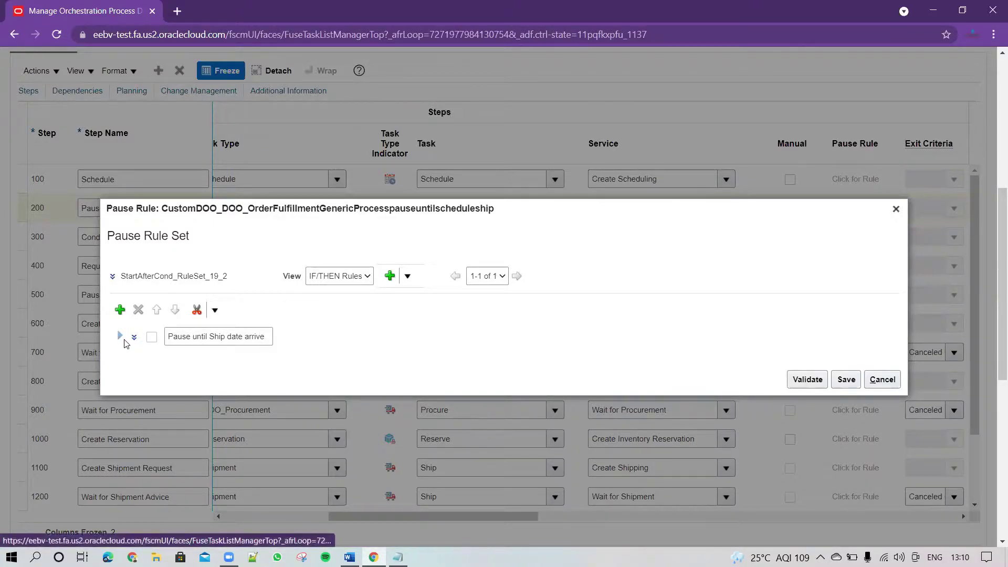
# Expand the rule with its advanced settings and enable Advanced Mode.
pyautogui.click(119, 335)
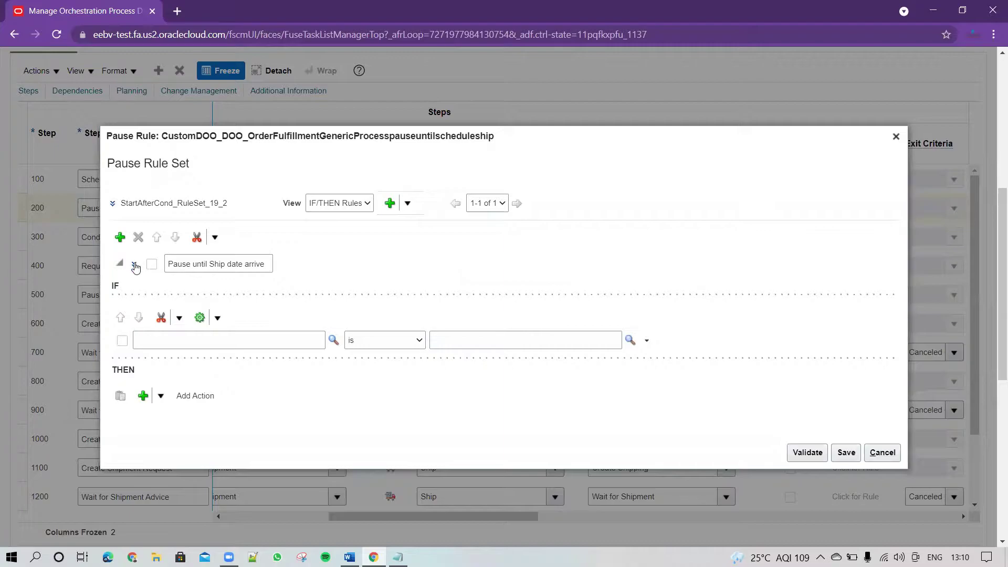
pyautogui.click(134, 264)
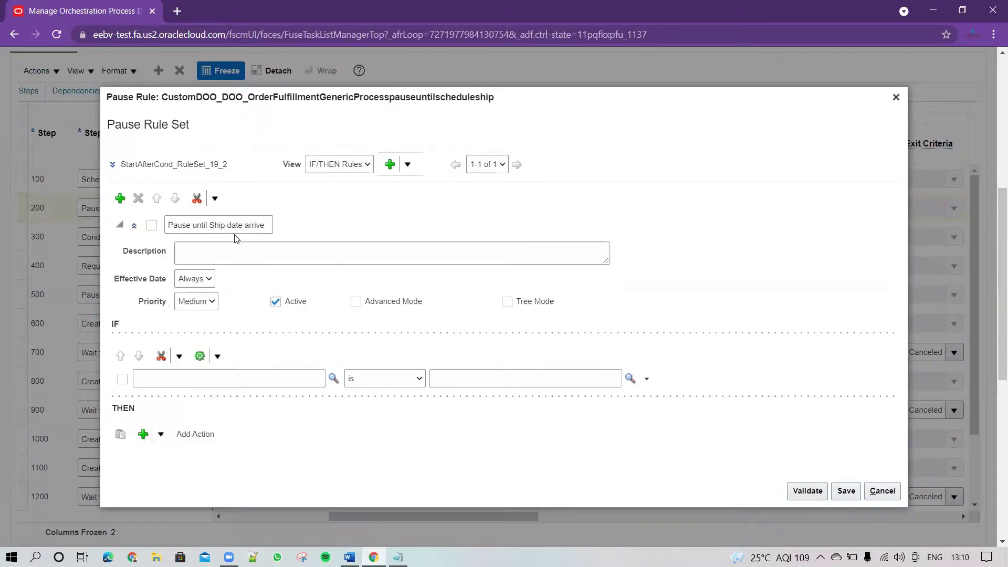
pyautogui.click(460, 255)
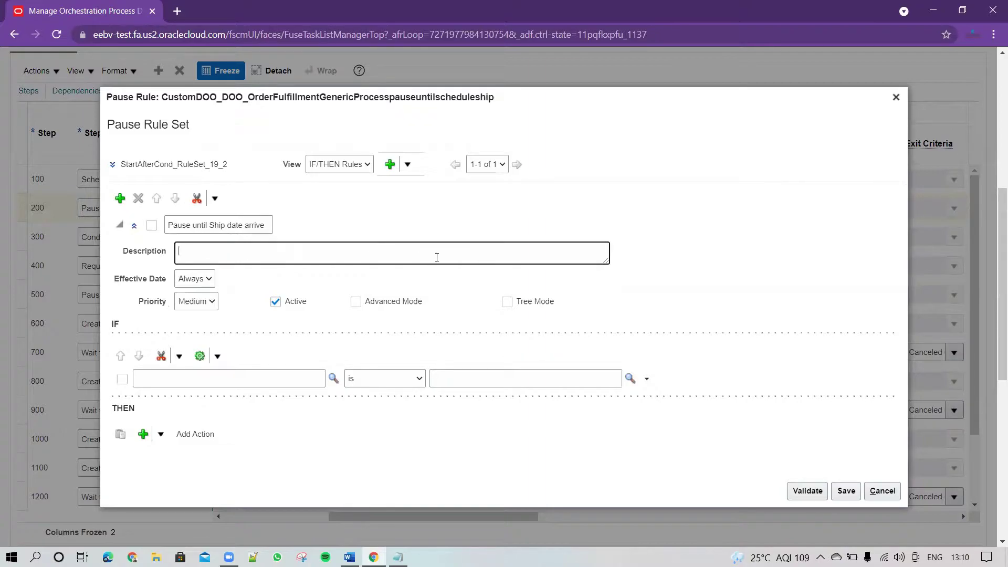
pyautogui.click(356, 301)
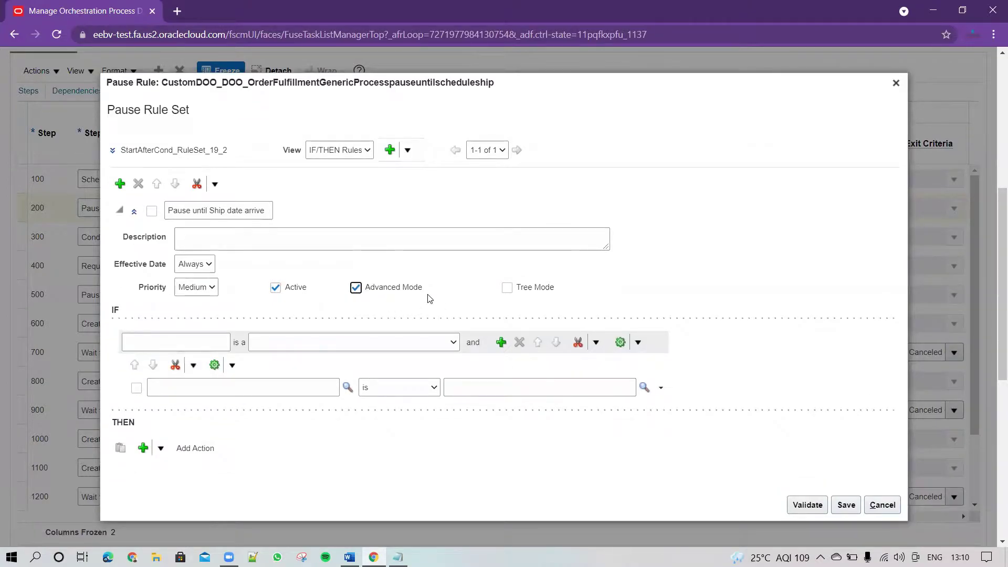
# Define the first IF pattern as Header is a DooSeededOrchestrationRules.DOOHeader.
pyautogui.click(195, 341)
pyautogui.write('Heade')
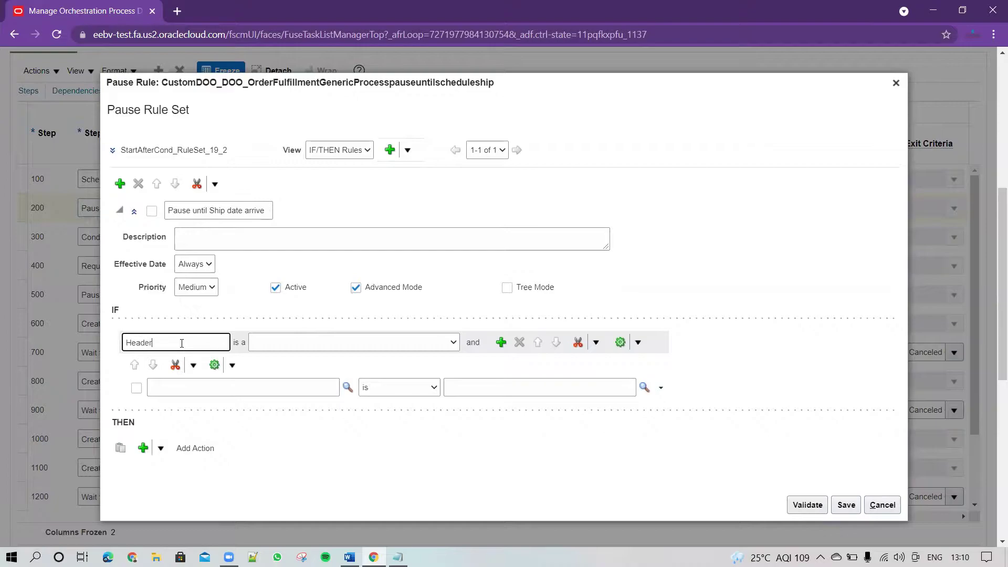
pyautogui.write('r')
pyautogui.click(423, 346)
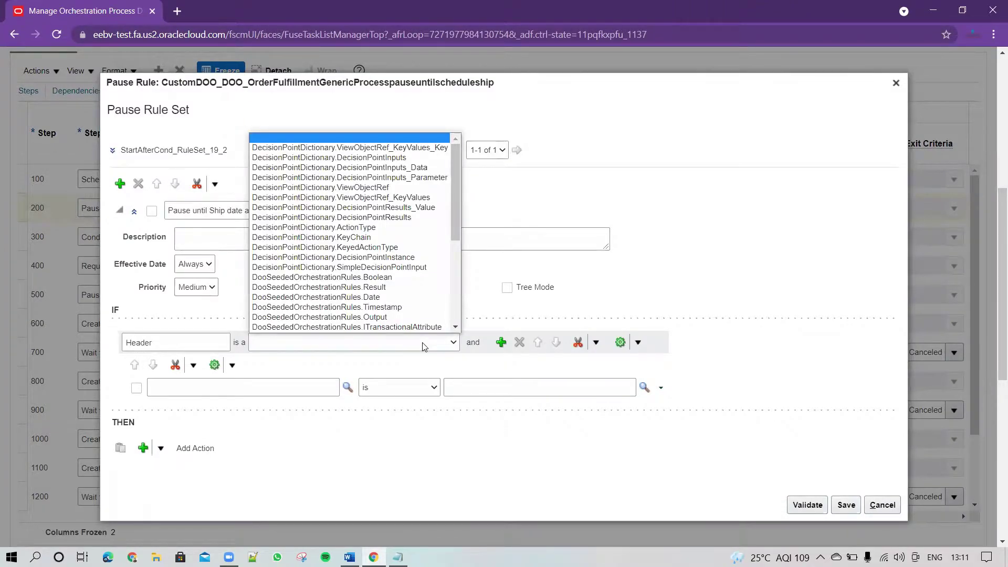
pyautogui.press('Down')
pyautogui.press('Down')
pyautogui.press('Return')
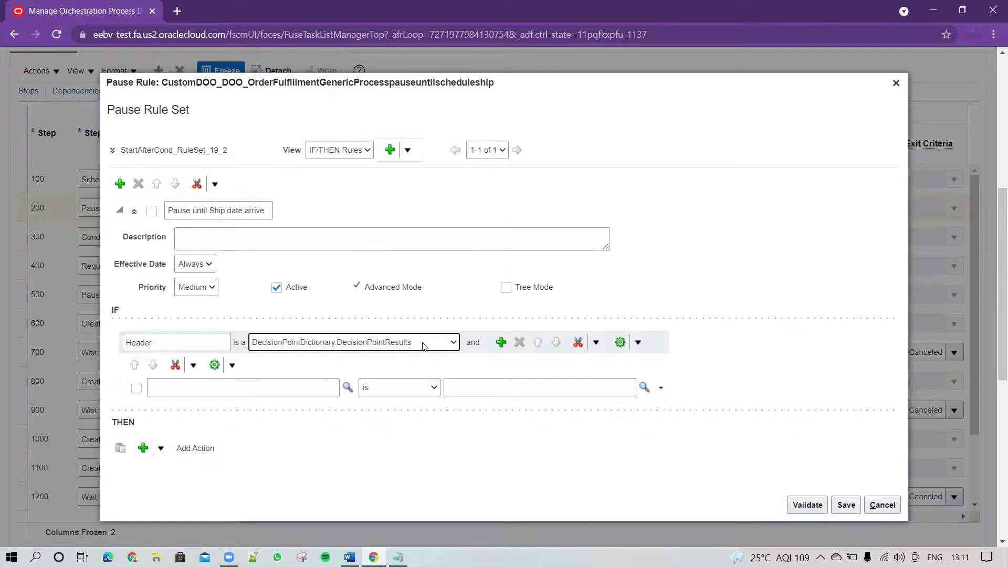
pyautogui.press('Down')
pyautogui.press('Down')
pyautogui.press('Down')
pyautogui.press('Down')
pyautogui.press('Down')
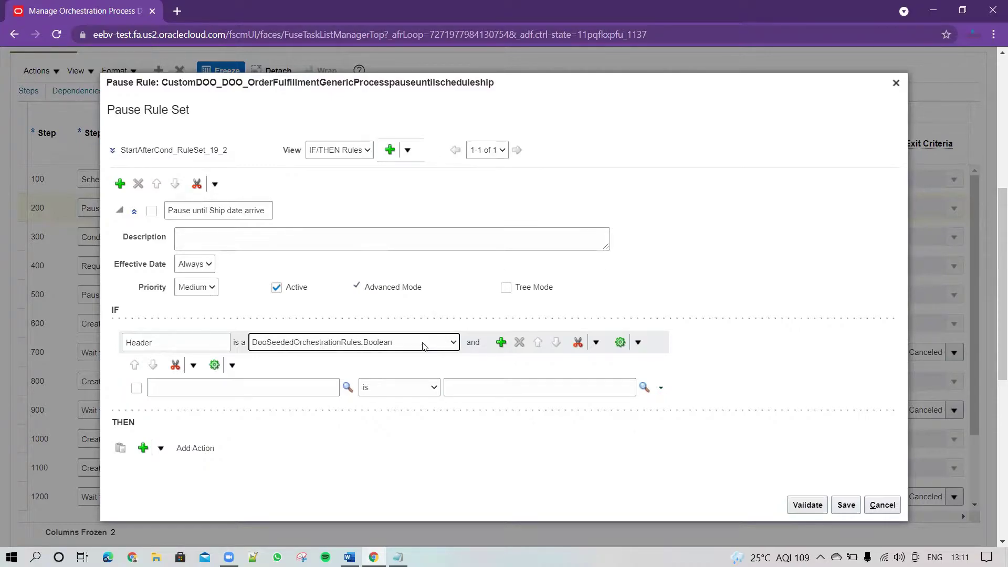
pyautogui.press('Down')
pyautogui.press('Down')
pyautogui.press('Down')
pyautogui.press('Down')
pyautogui.press('Down')
pyautogui.press('Down')
pyautogui.press('Down')
pyautogui.press('Down')
pyautogui.press('Down')
pyautogui.press('Down')
pyautogui.press('Down')
pyautogui.press('Down')
pyautogui.press('Down')
pyautogui.press('Down')
# Add a second IF pattern and cut the empty test from the Header pattern.
pyautogui.click(501, 345)
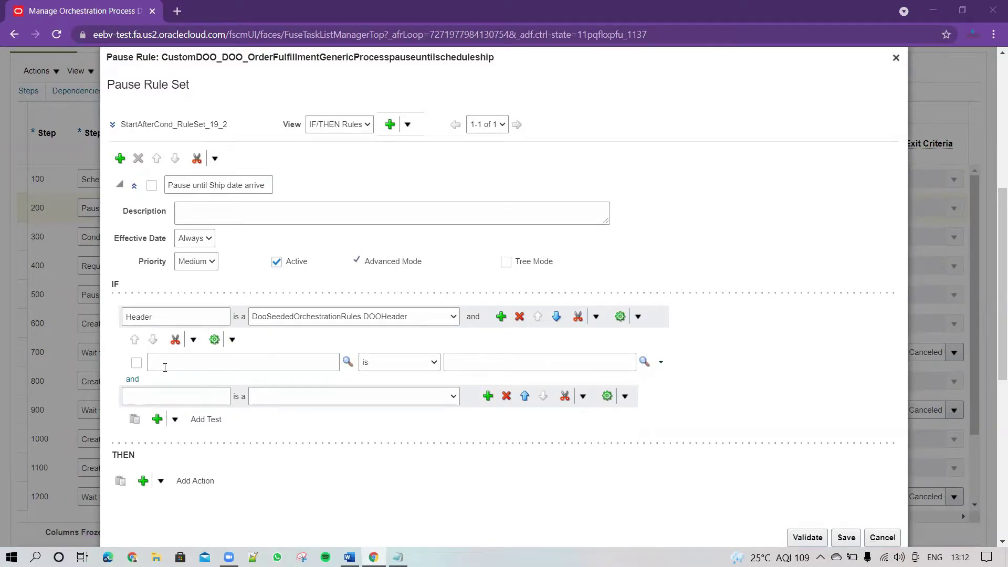
pyautogui.click(136, 363)
pyautogui.click(193, 340)
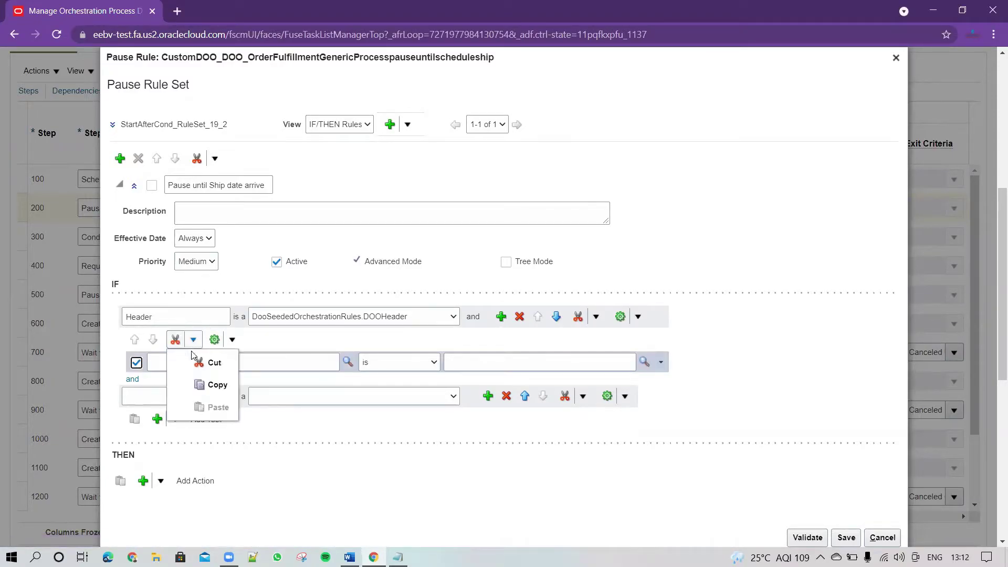
pyautogui.click(208, 363)
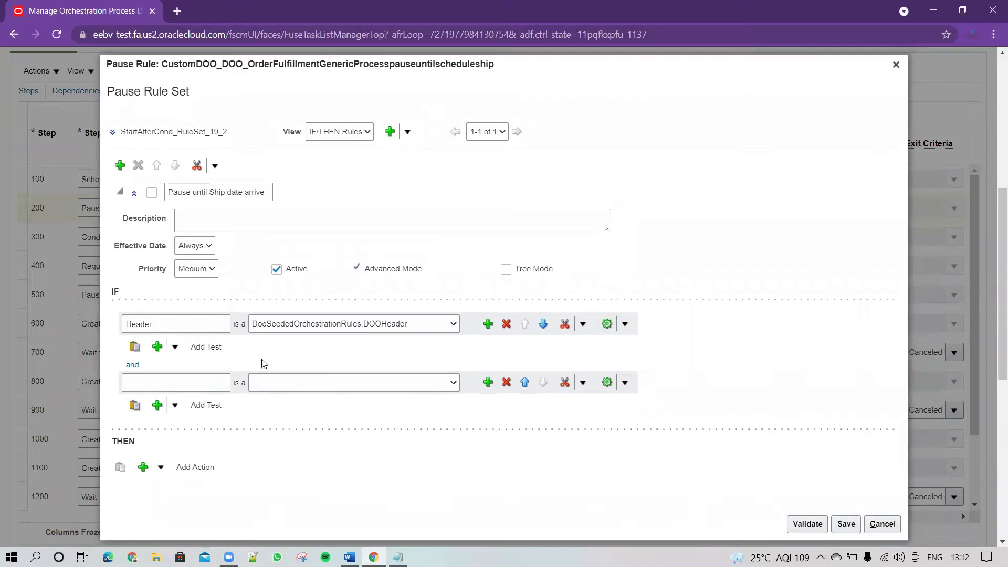
# Define the second IF pattern as FLine is a DooSeededOrchestrationRules.DOOFLine.
pyautogui.click(188, 386)
pyautogui.press('Tab')
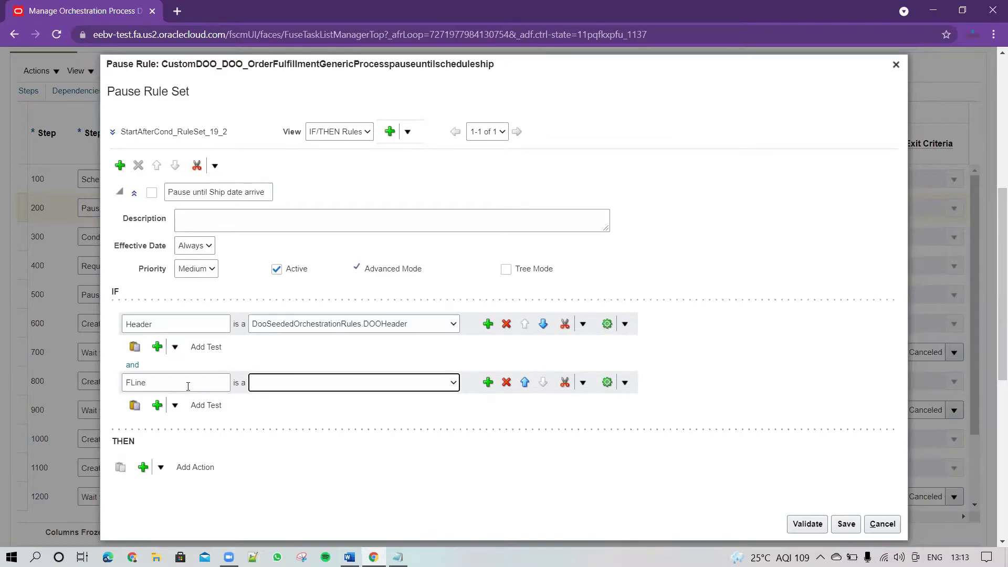
pyautogui.click(411, 387)
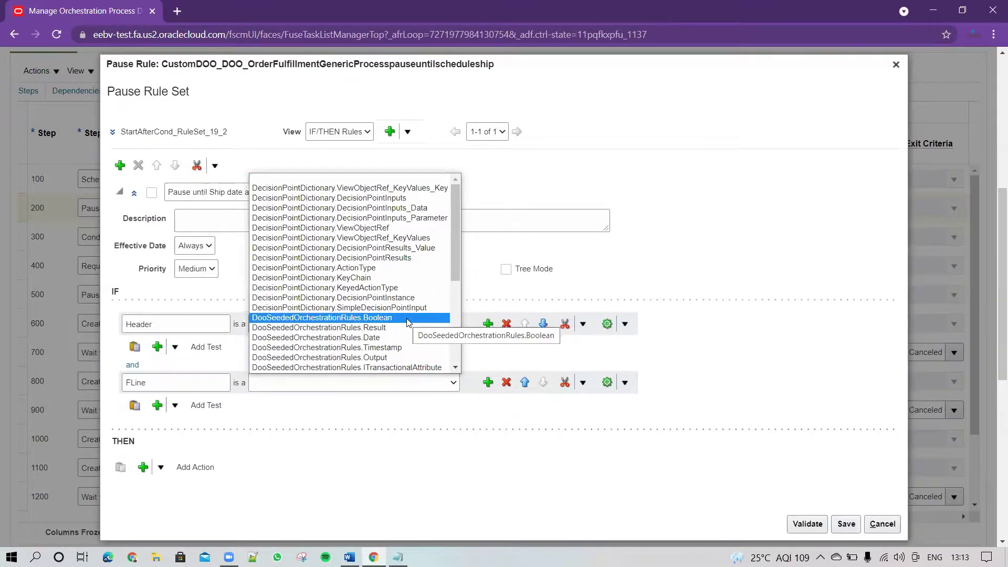
pyautogui.scroll(-3, 407, 323)
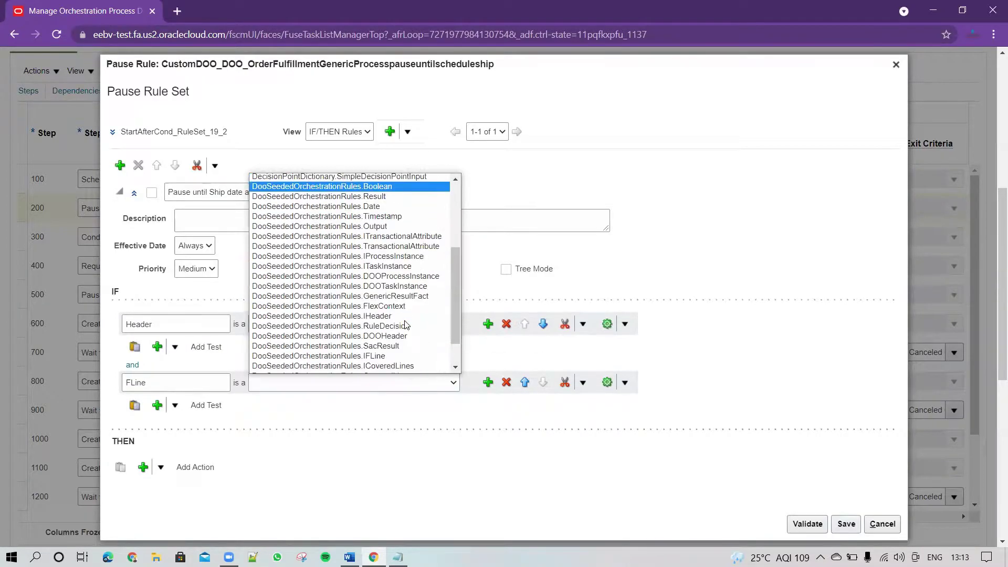
pyautogui.scroll(-1, 404, 323)
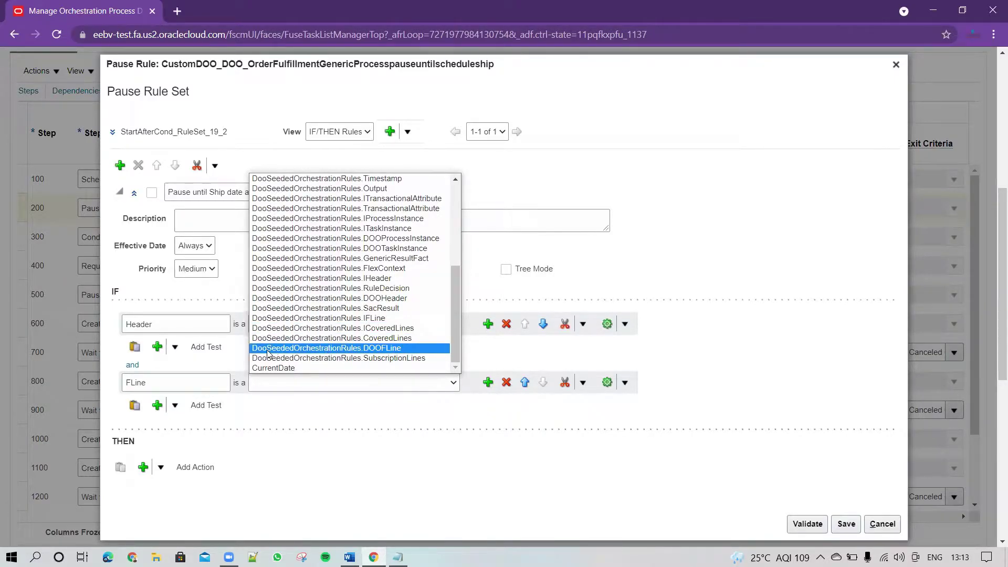
pyautogui.click(362, 348)
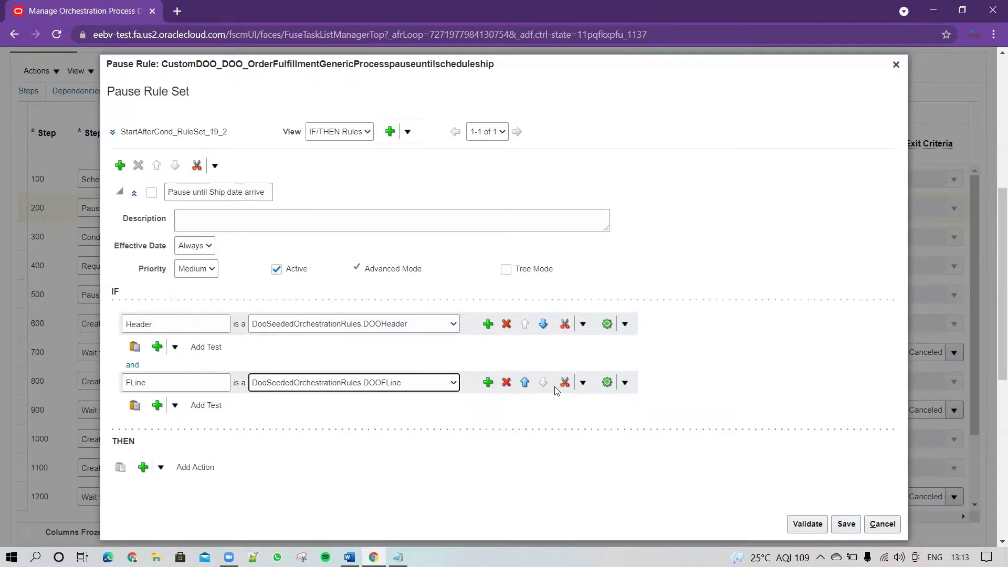
# Add a test under the FLine pattern with Header.childFLines as its left operand.
pyautogui.click(624, 383)
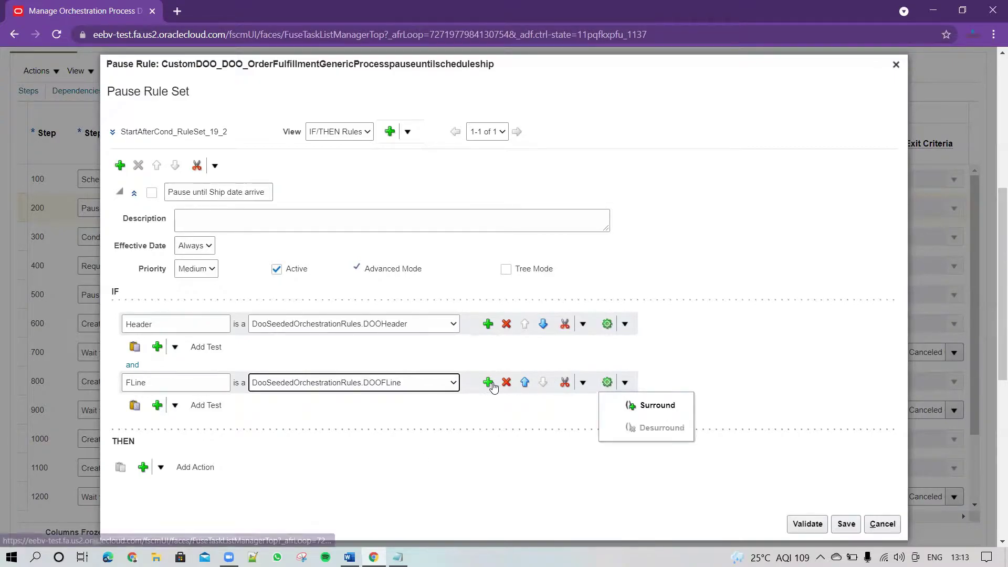
pyautogui.click(175, 406)
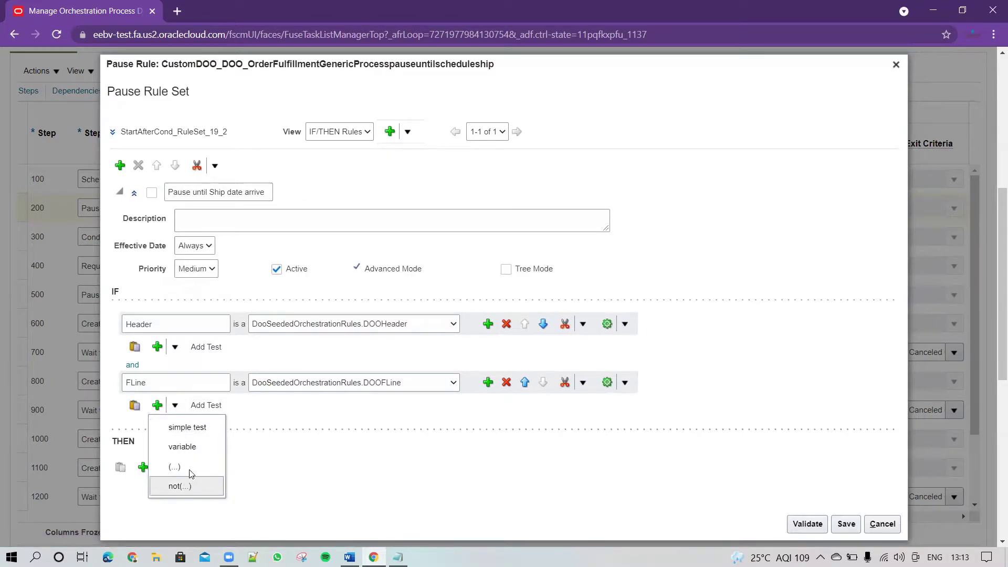
pyautogui.click(188, 447)
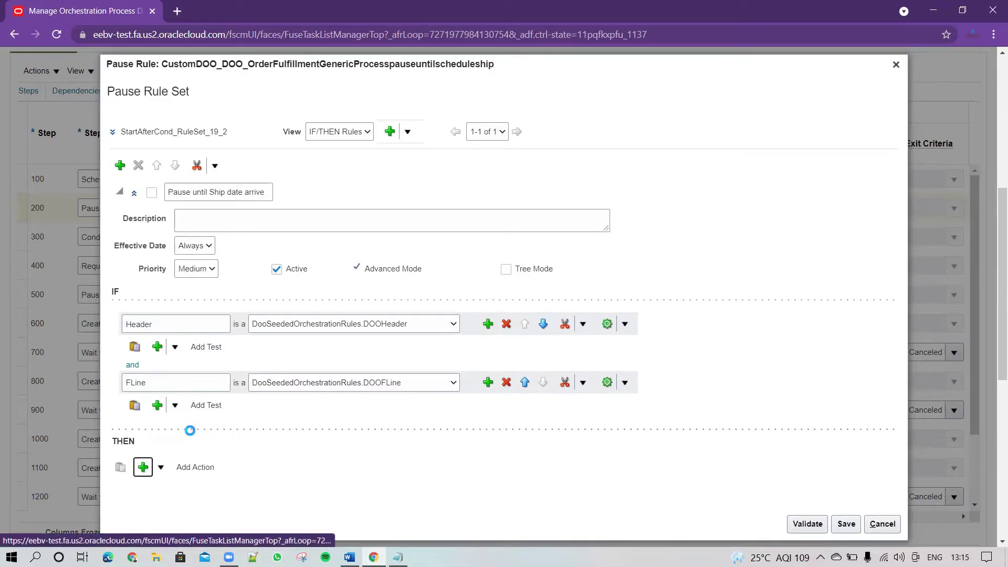
pyautogui.click(213, 423)
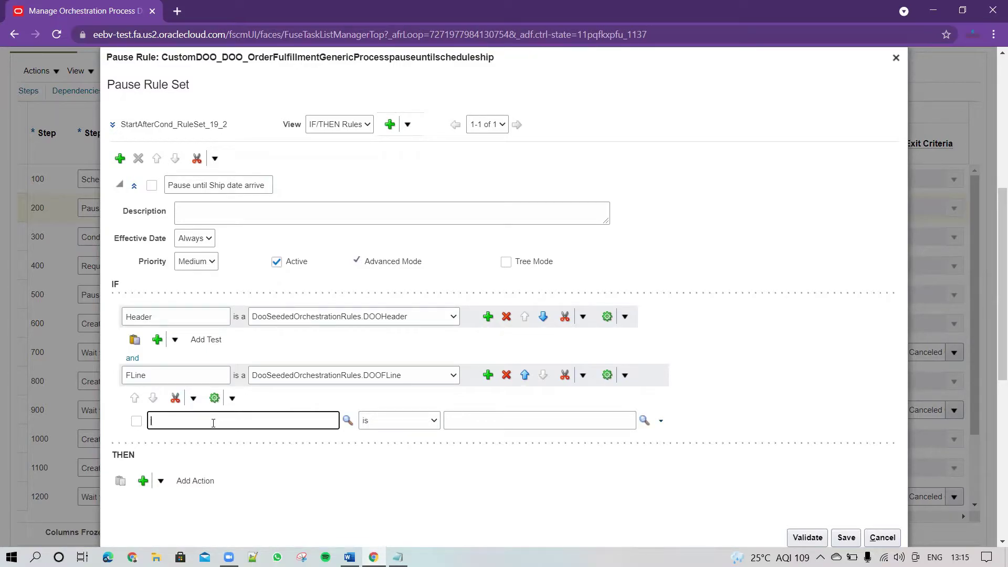
pyautogui.write('Header')
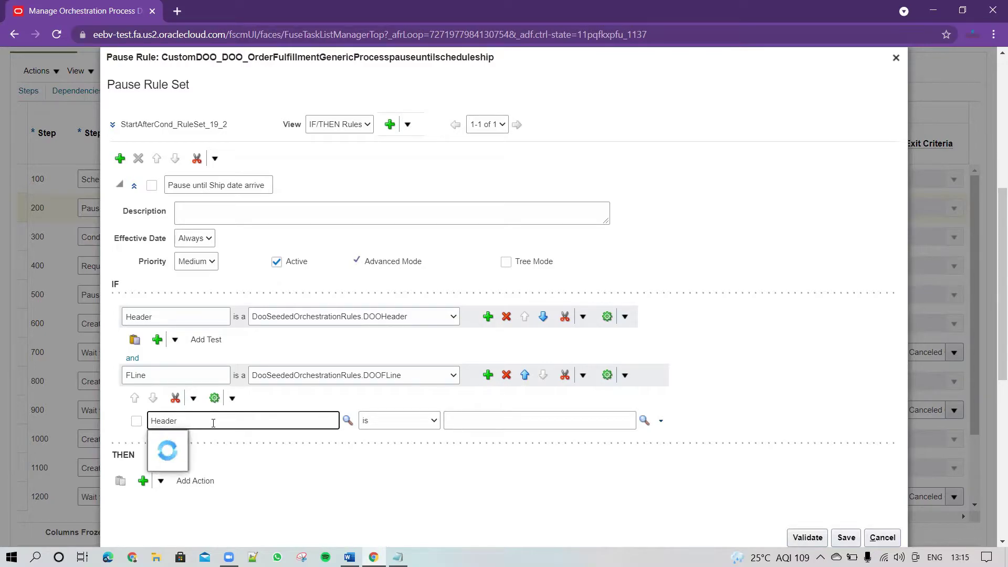
pyautogui.press('BackSpace')
pyautogui.press('BackSpace')
pyautogui.write('.ch')
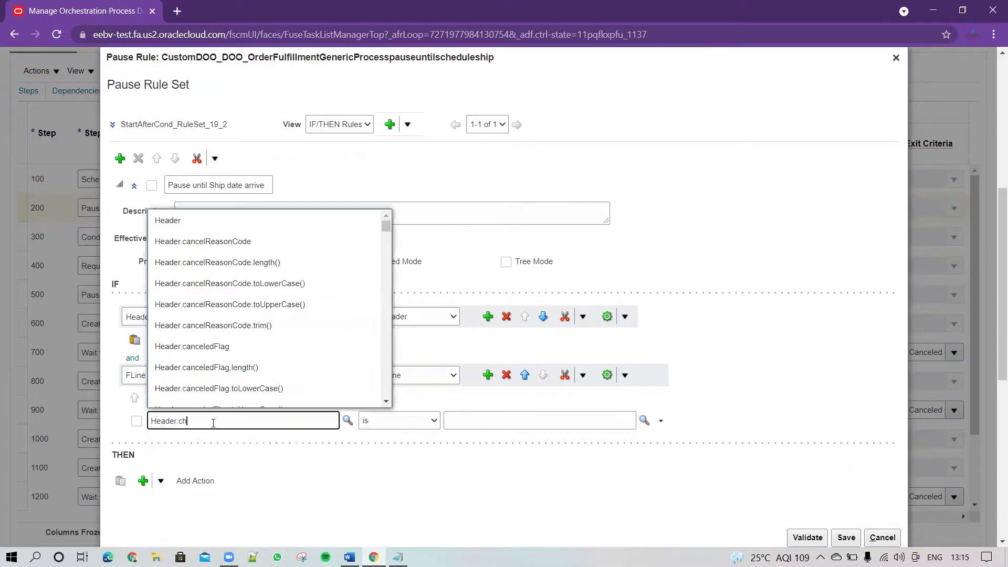
pyautogui.write('ild')
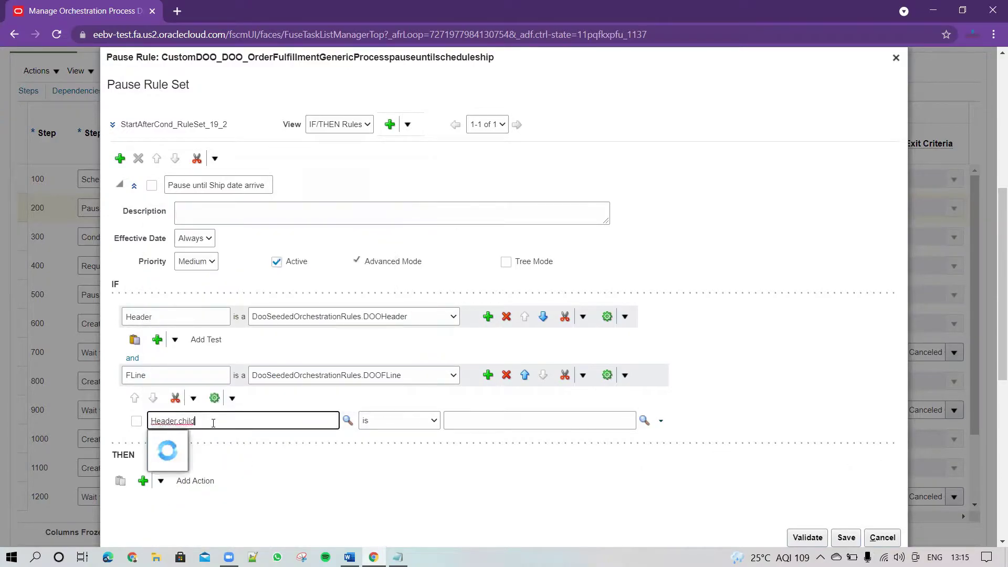
pyautogui.write('Fline')
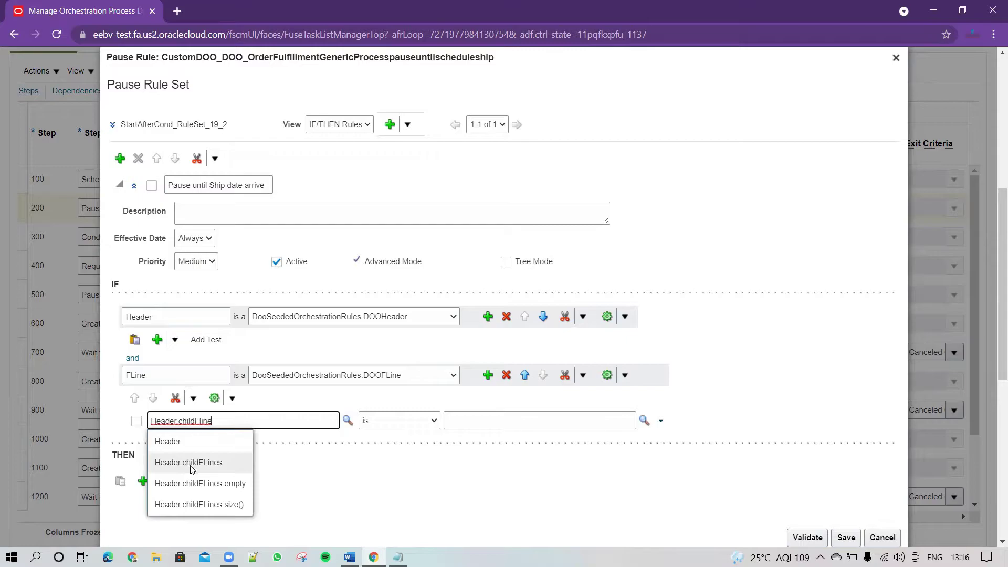
pyautogui.click(192, 467)
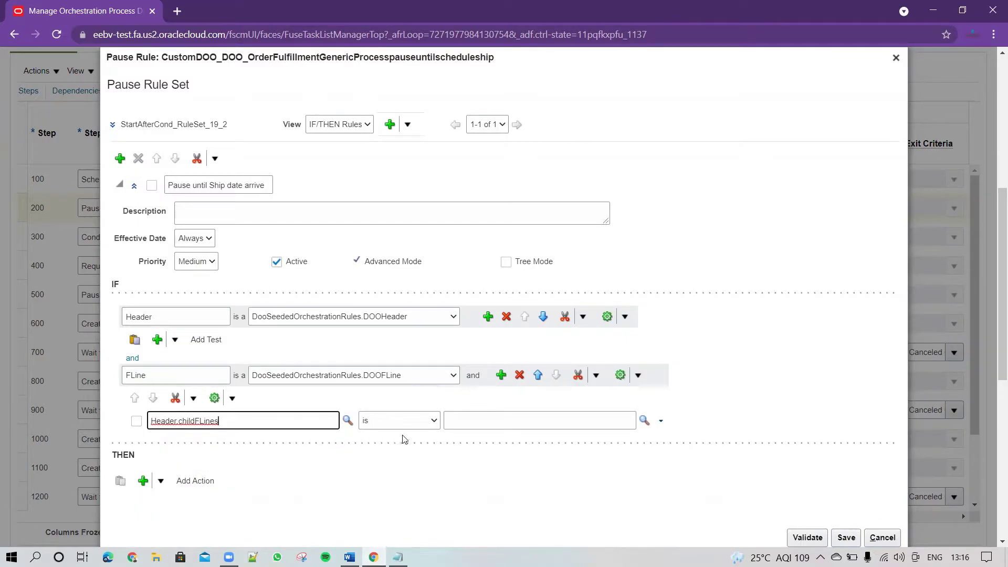
# Complete the Header.childFLines test with the RL.contains operator and FLine as its right operand.
pyautogui.click(420, 424)
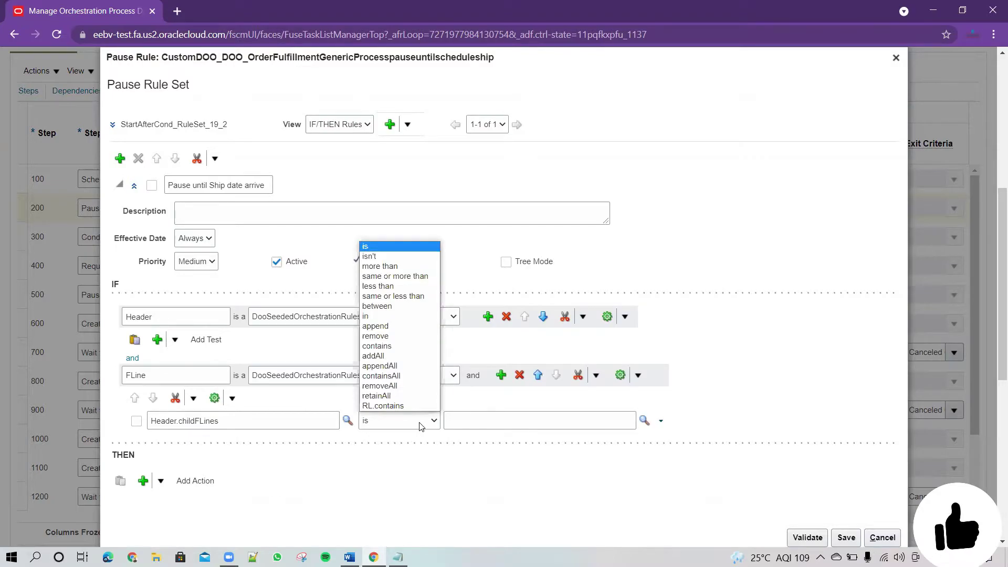
pyautogui.click(389, 406)
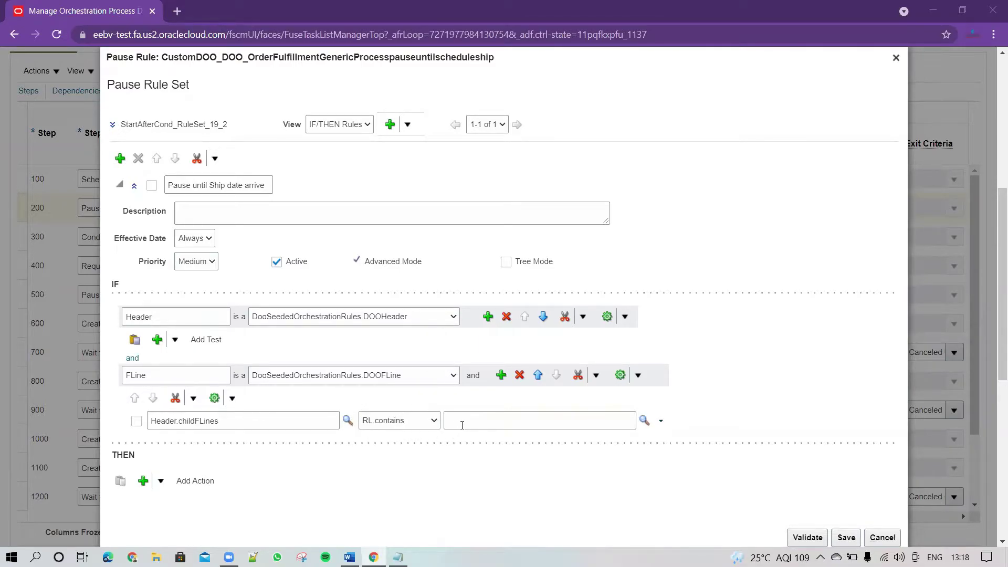
pyautogui.click(490, 422)
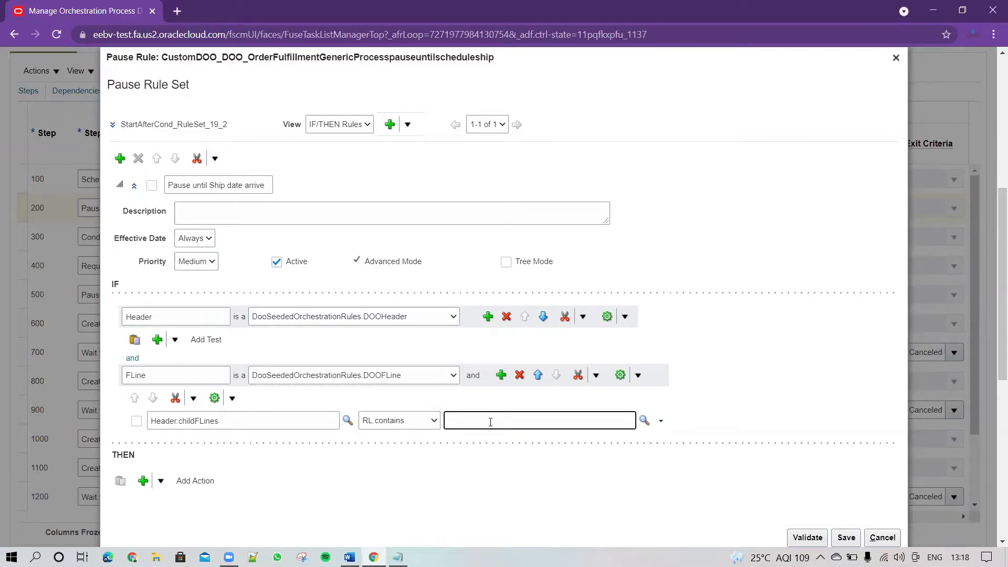
pyautogui.write('F')
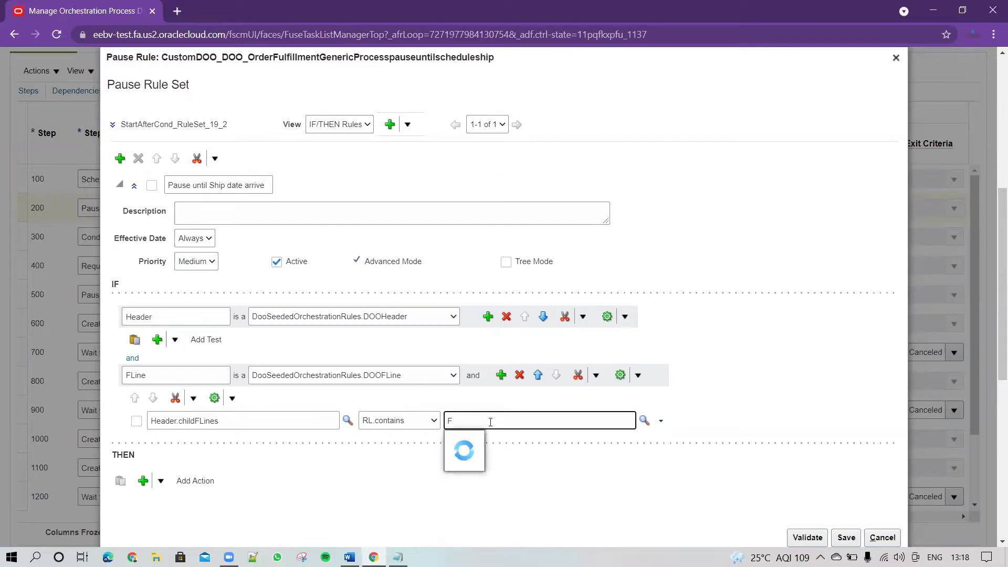
pyautogui.write('Line')
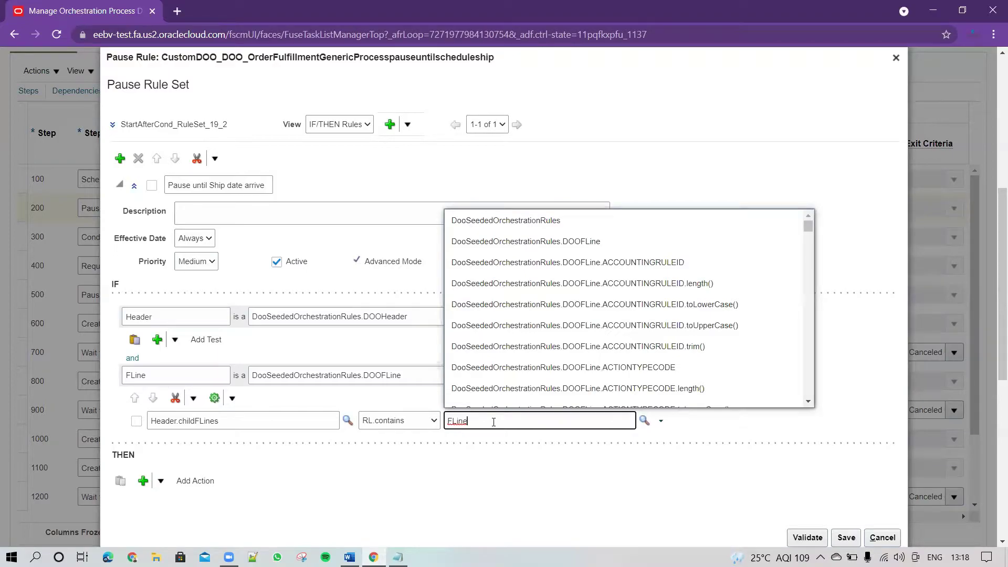
pyautogui.moveTo(807, 228); pyautogui.dragTo(822, 383)
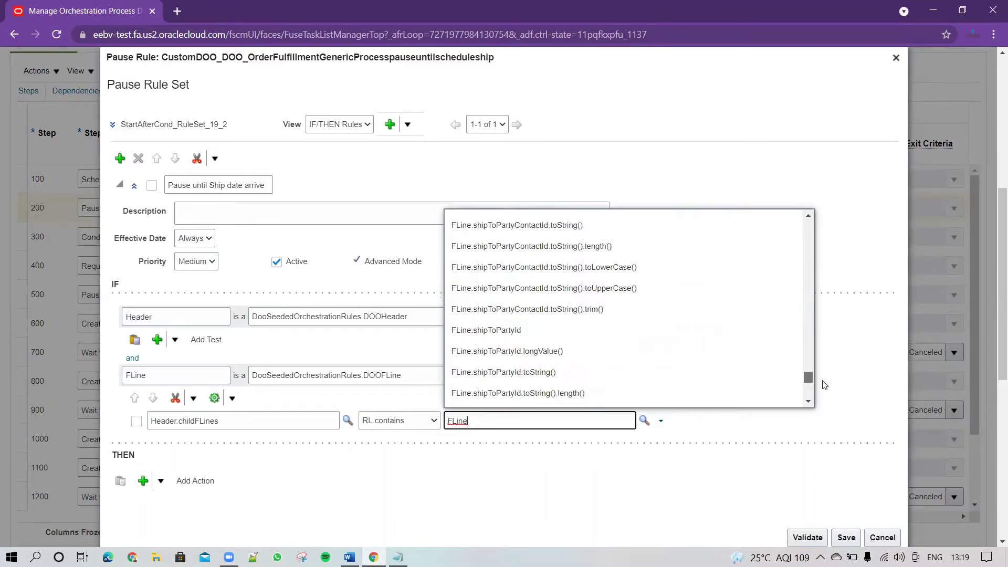
pyautogui.scroll(-3, 591, 315)
pyautogui.scroll(10, 591, 314)
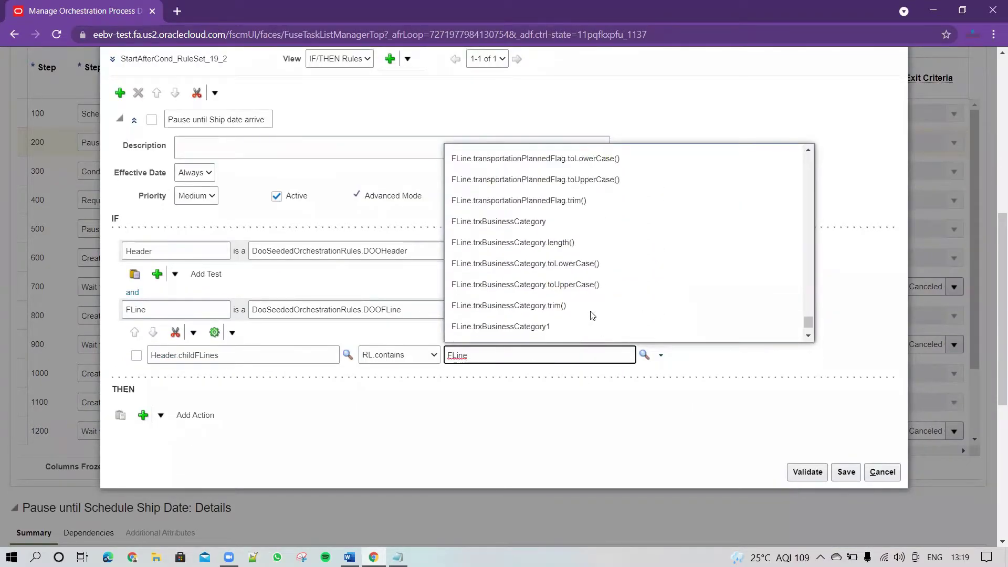
pyautogui.scroll(8, 592, 315)
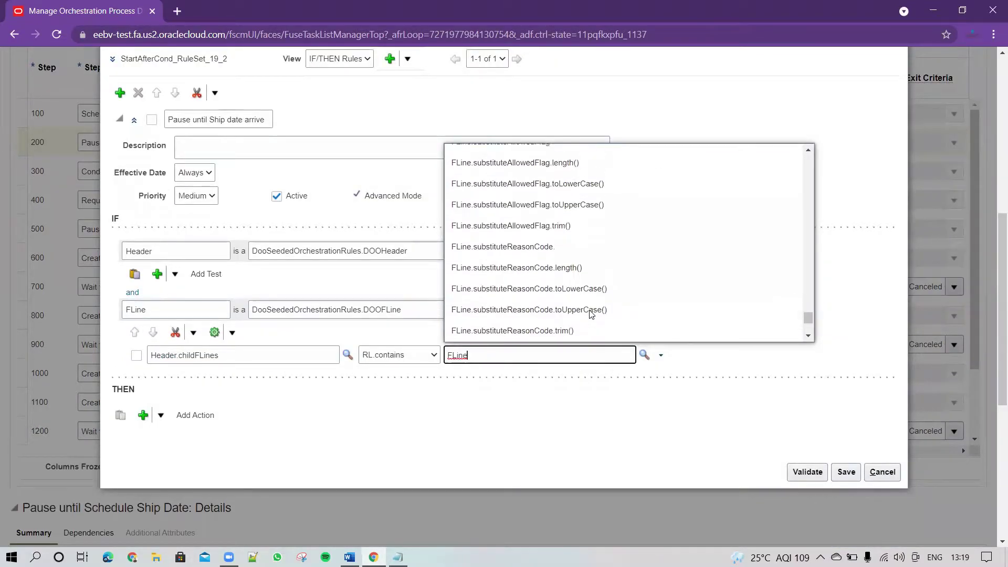
pyautogui.scroll(10, 591, 315)
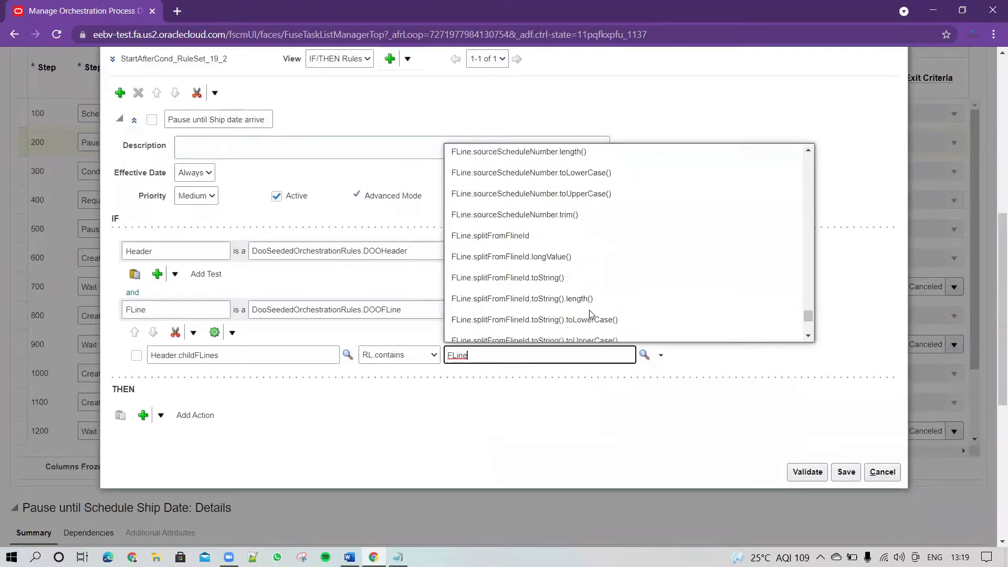
pyautogui.scroll(10, 591, 315)
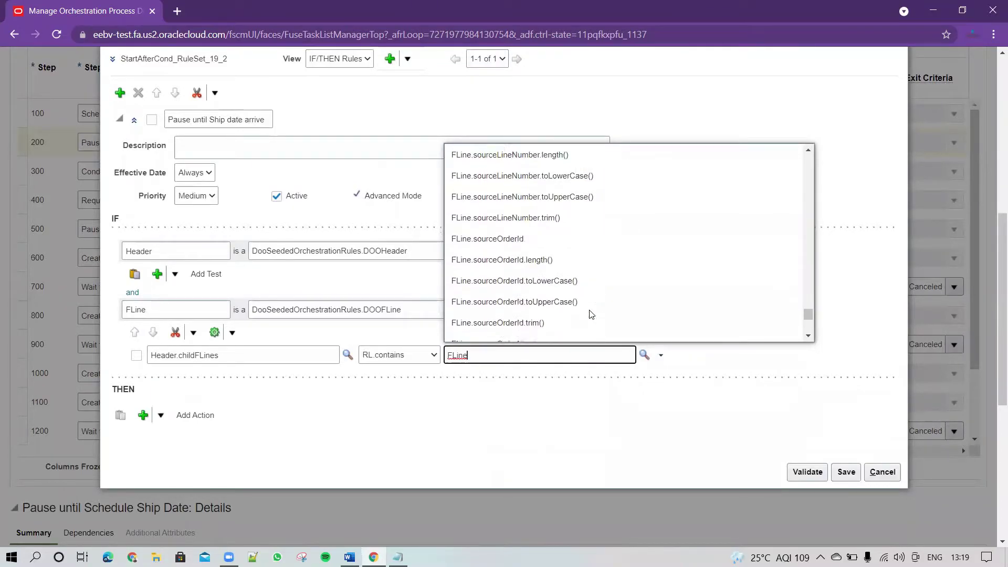
pyautogui.scroll(10, 592, 314)
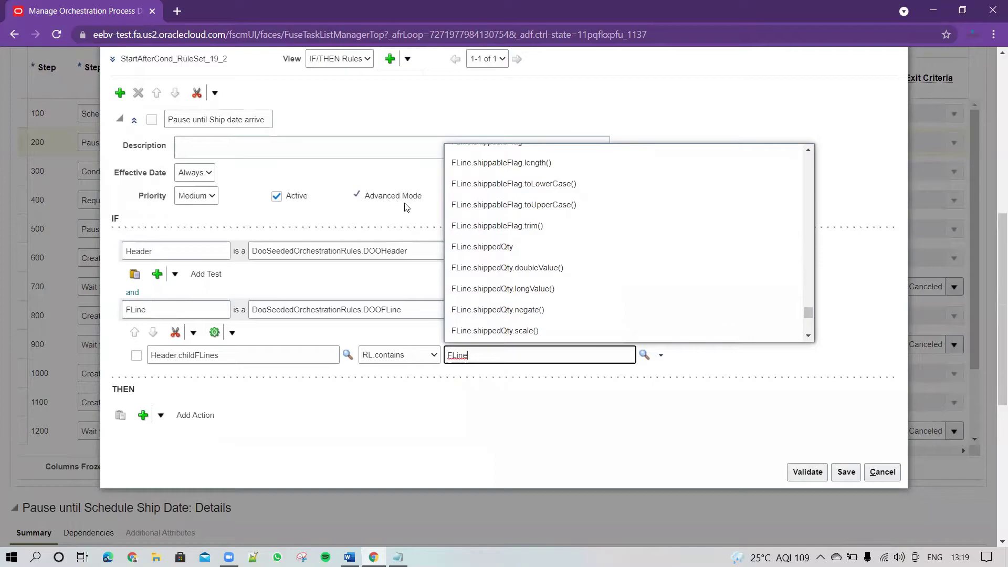
pyautogui.click(502, 332)
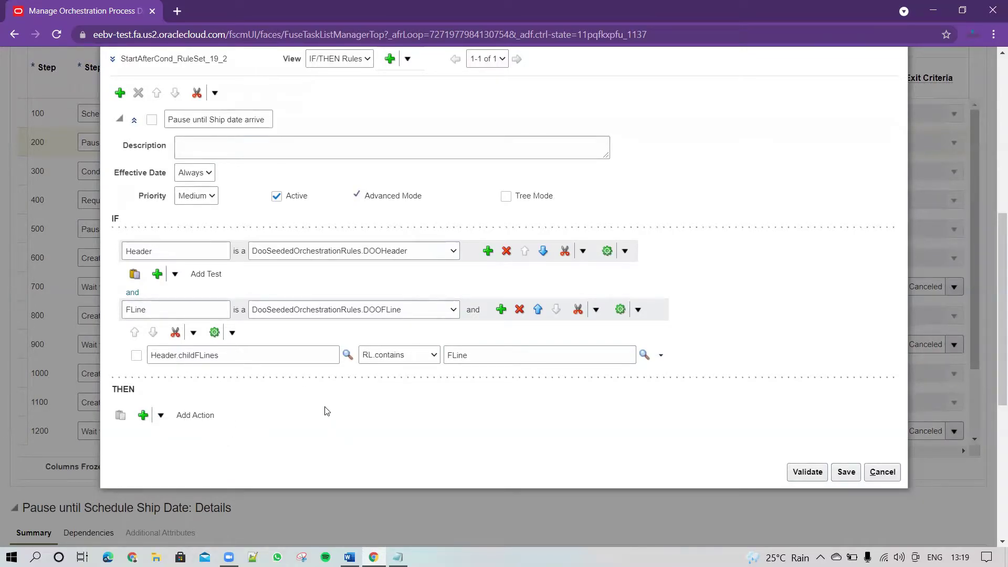
# Add an assign new action to the THEN section of the pause rule.
pyautogui.click(163, 416)
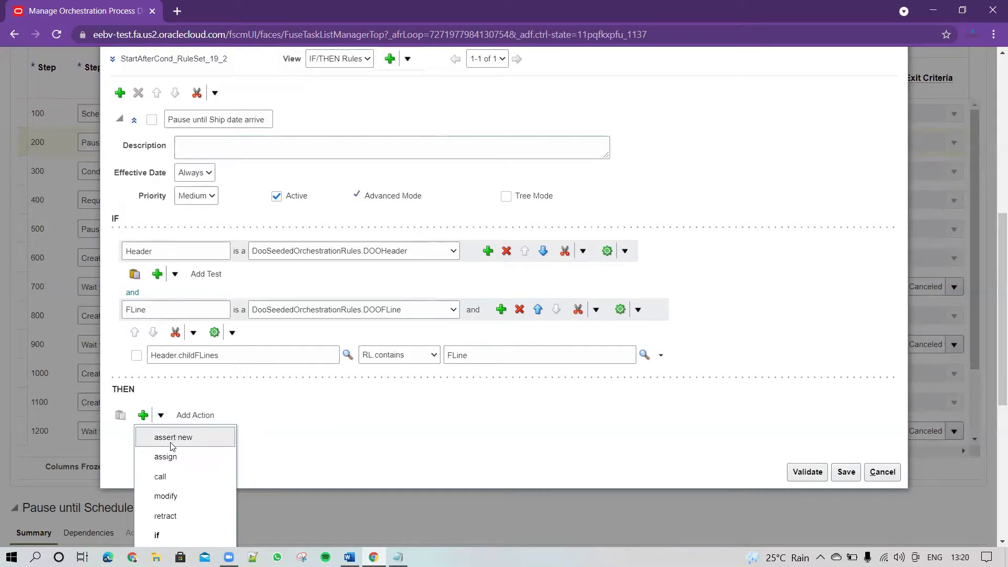
pyautogui.scroll(-3, 176, 461)
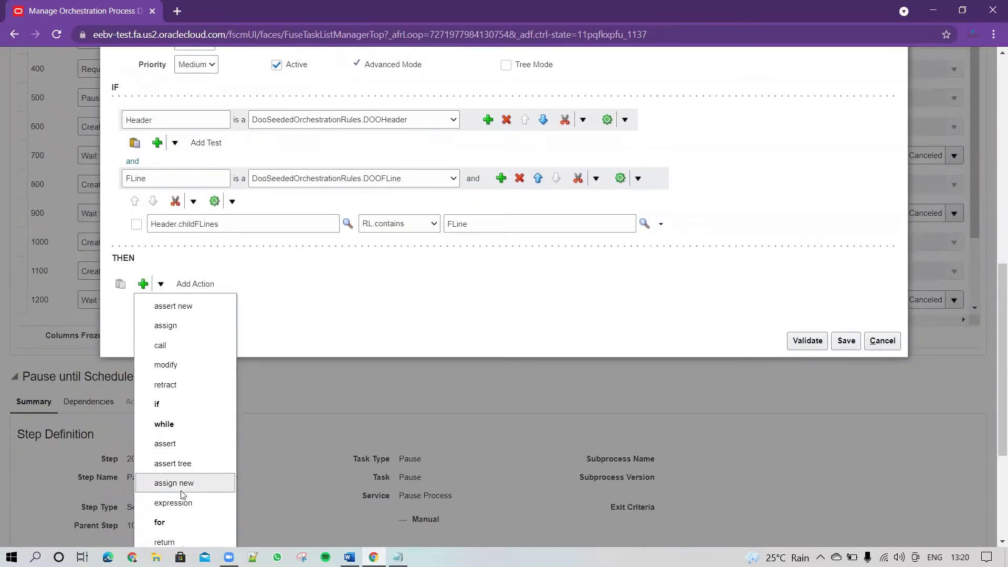
pyautogui.click(183, 483)
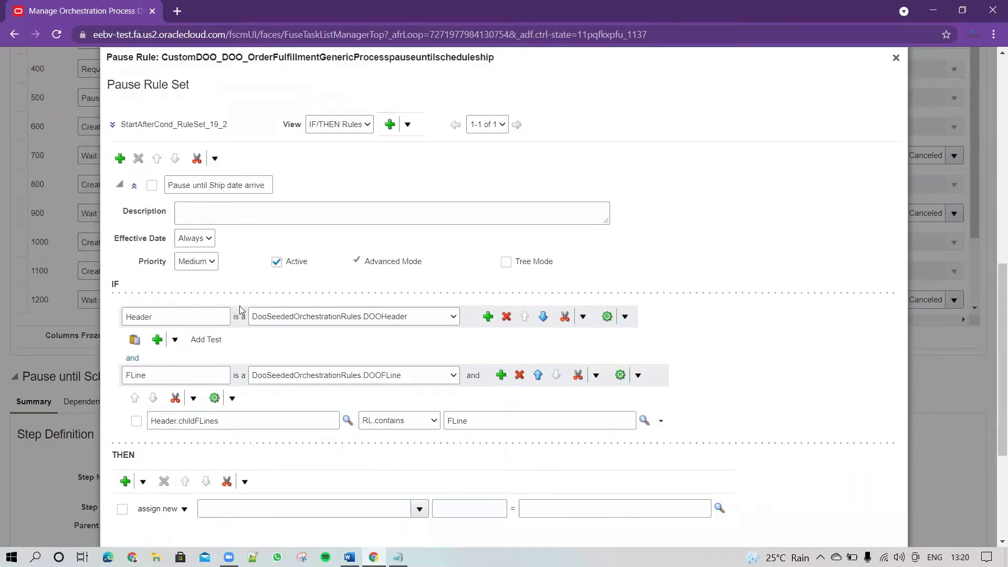
pyautogui.scroll(-2, 337, 465)
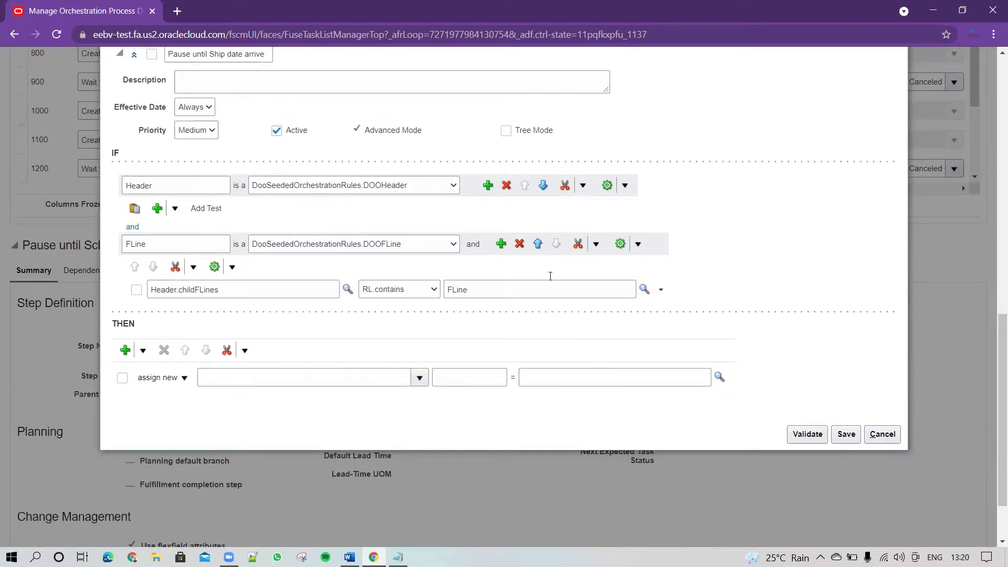
# Set the assign new action's type to DooSeededOrchestrationRules.SacResult and name its variable SAC.
pyautogui.click(346, 377)
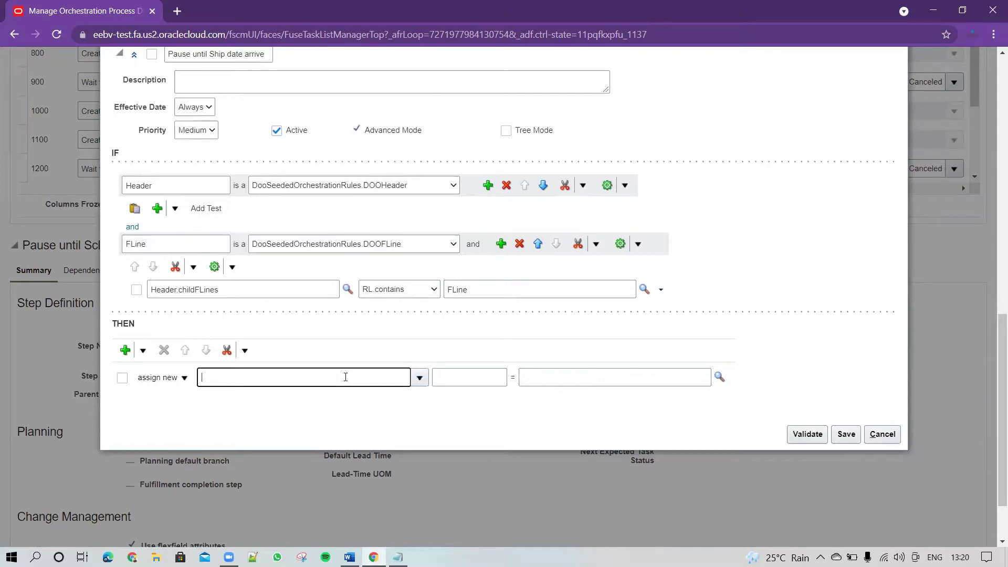
pyautogui.write('Doo')
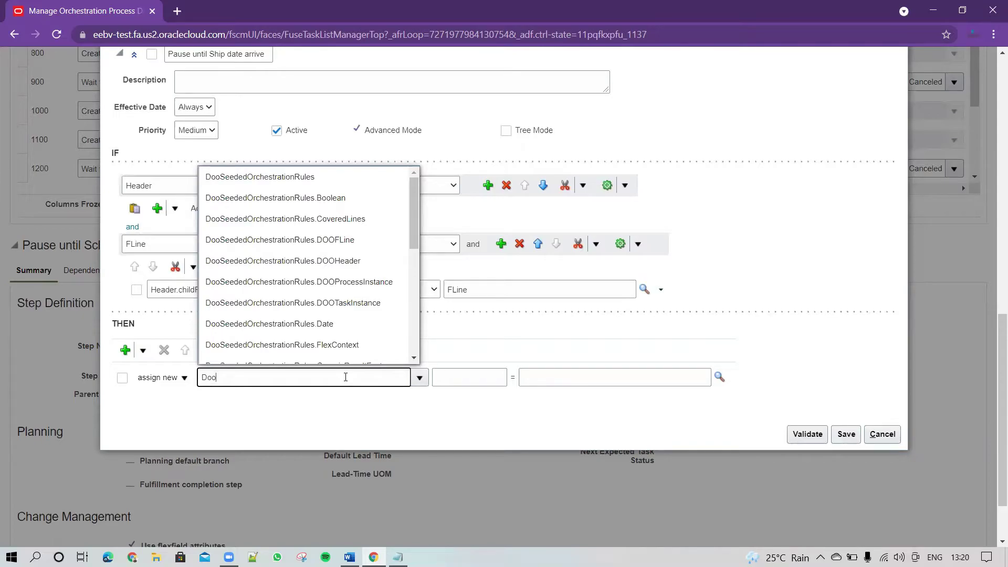
pyautogui.press('Down')
pyautogui.scroll(-1, 345, 377)
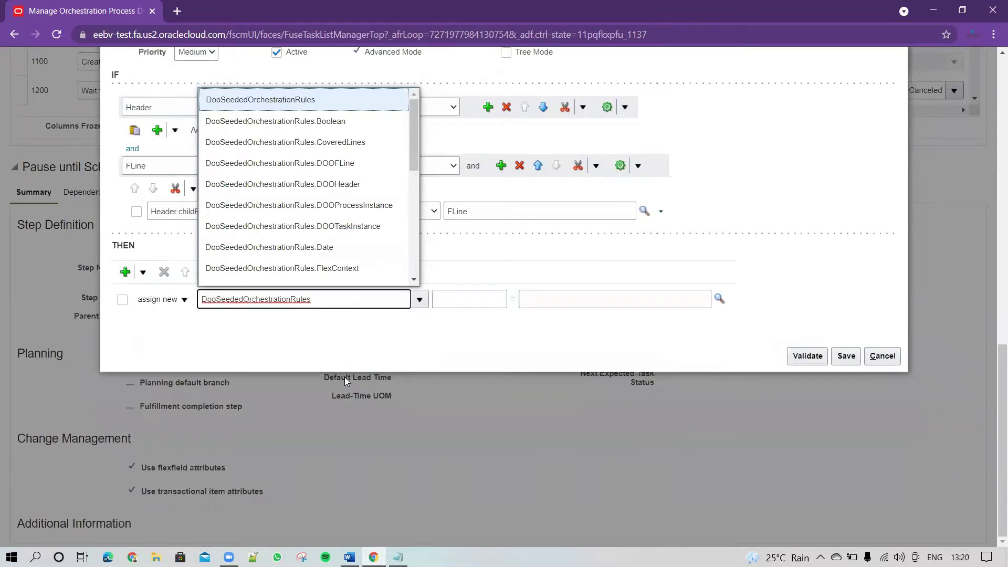
pyautogui.scroll(-1, 346, 181)
pyautogui.scroll(-4, 345, 181)
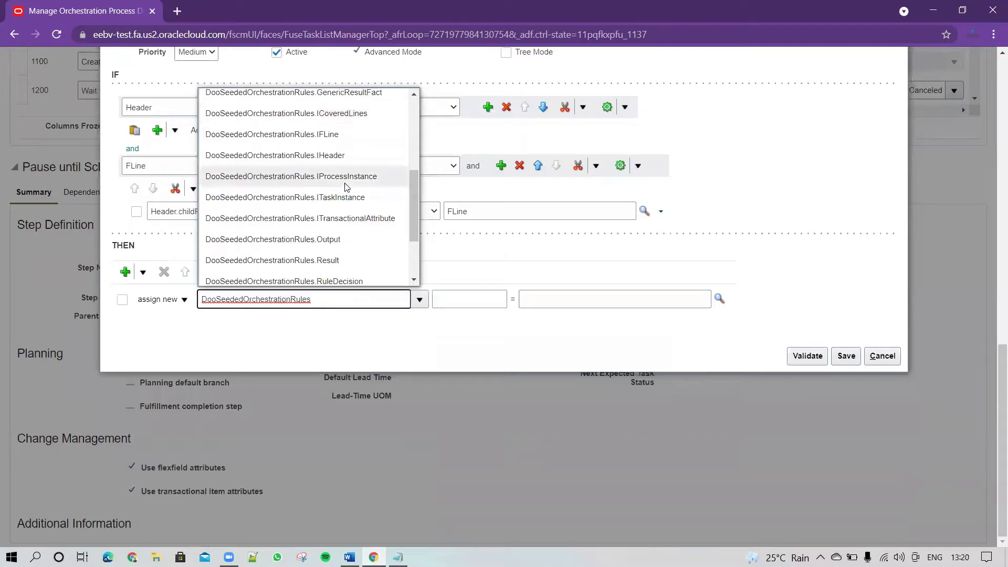
pyautogui.click(322, 213)
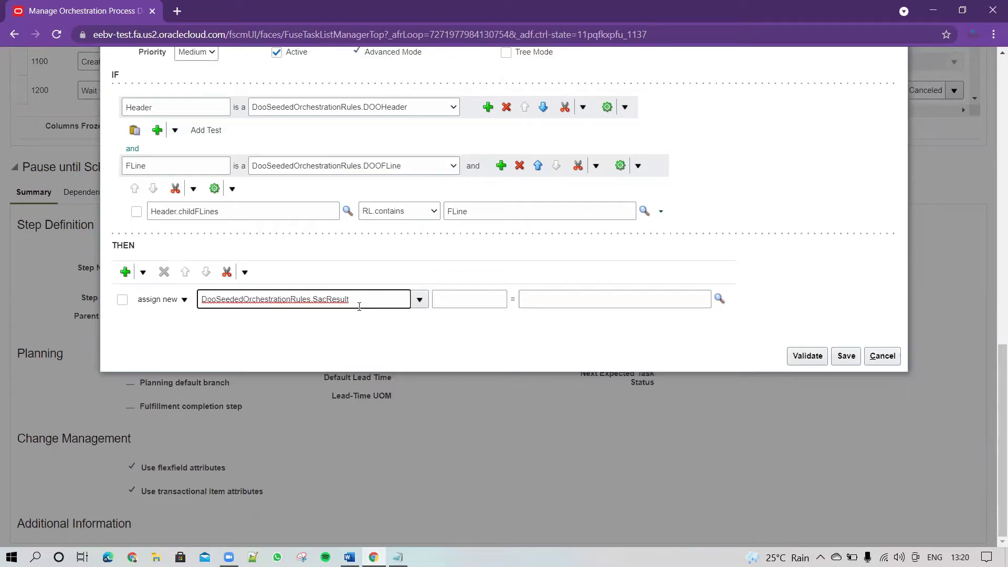
pyautogui.click(456, 301)
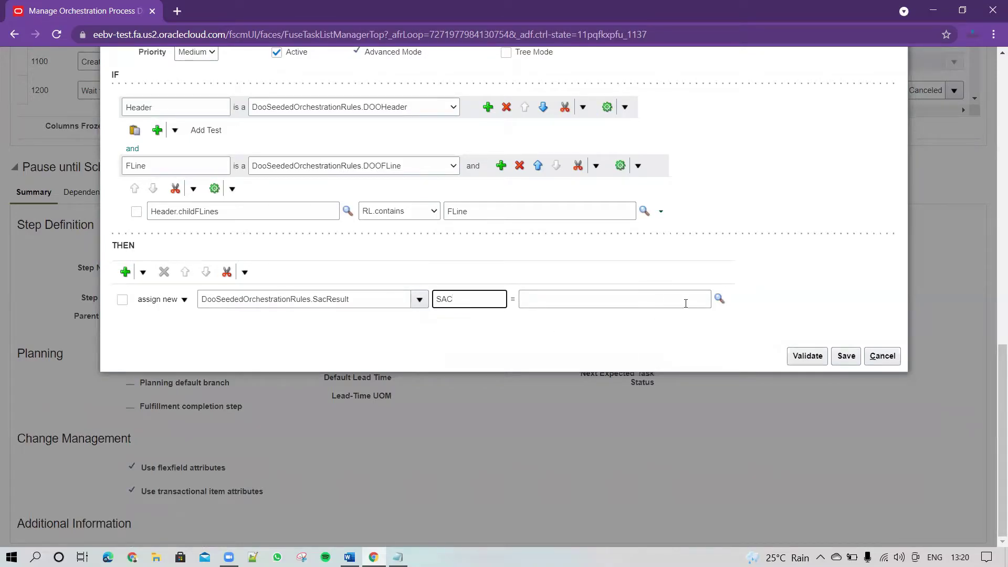
# Set the SAC variable's value to new DooSeededOrchestrationRules.SacResult() using the Condition Browser.
pyautogui.click(717, 299)
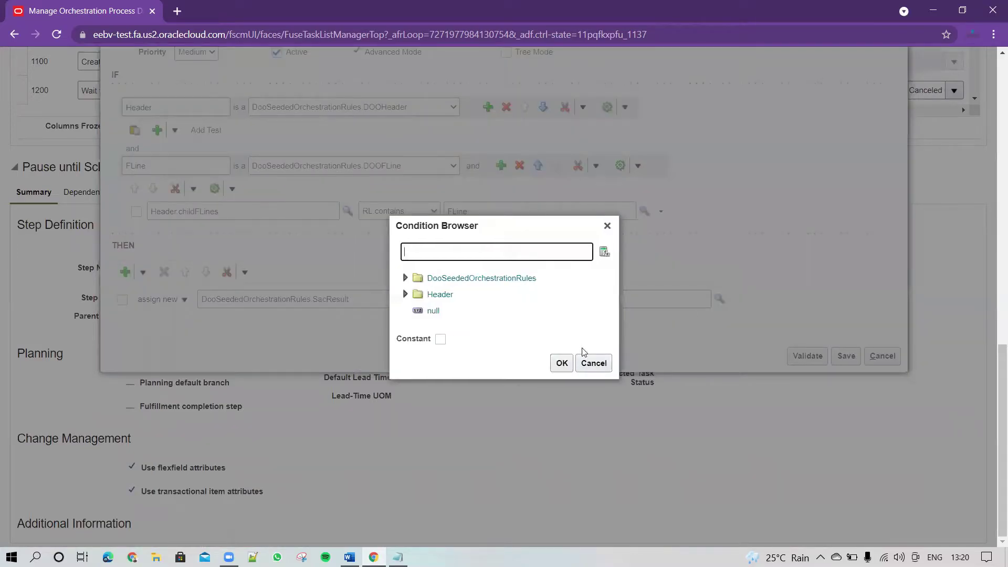
pyautogui.click(440, 278)
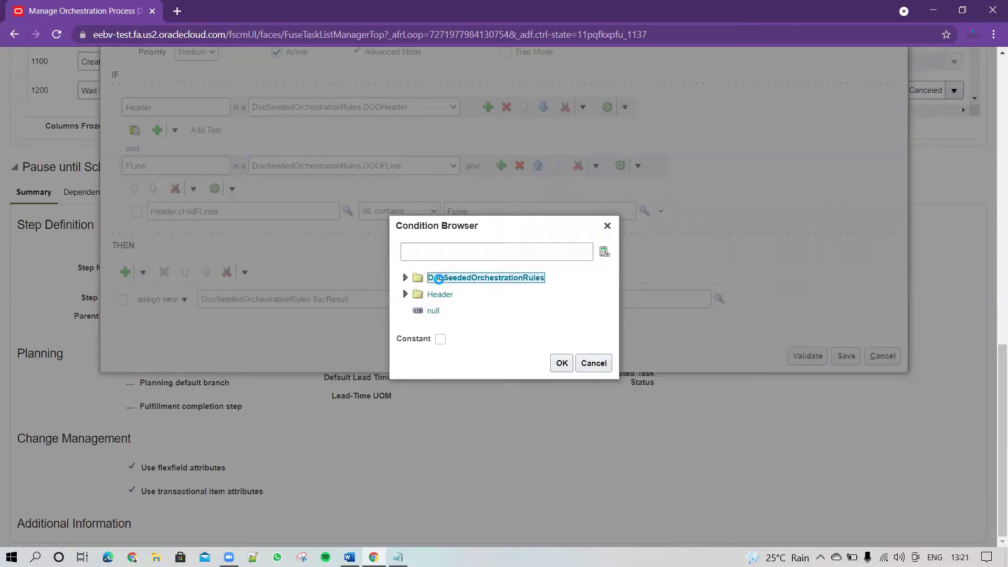
pyautogui.click(405, 278)
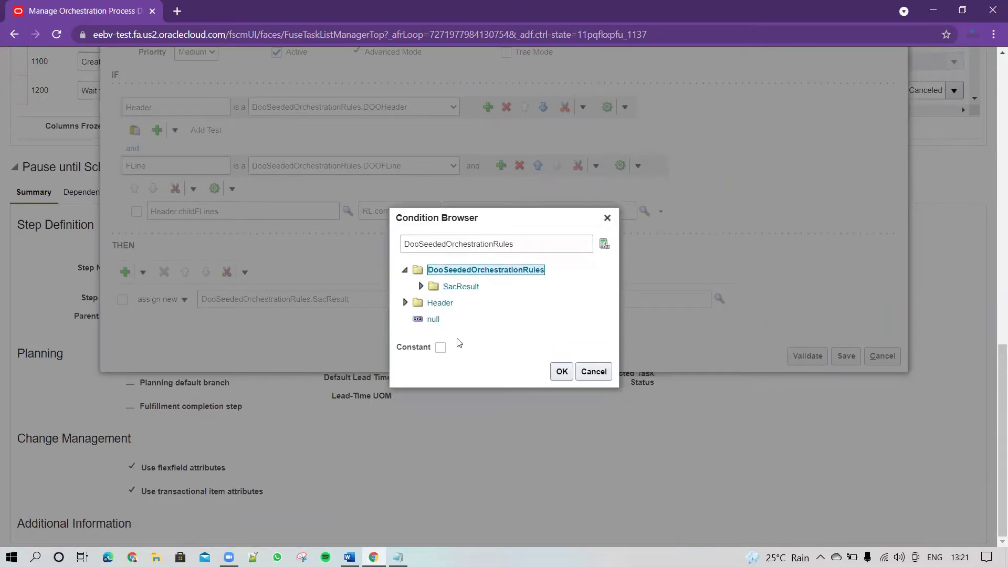
pyautogui.click(454, 287)
pyautogui.click(421, 286)
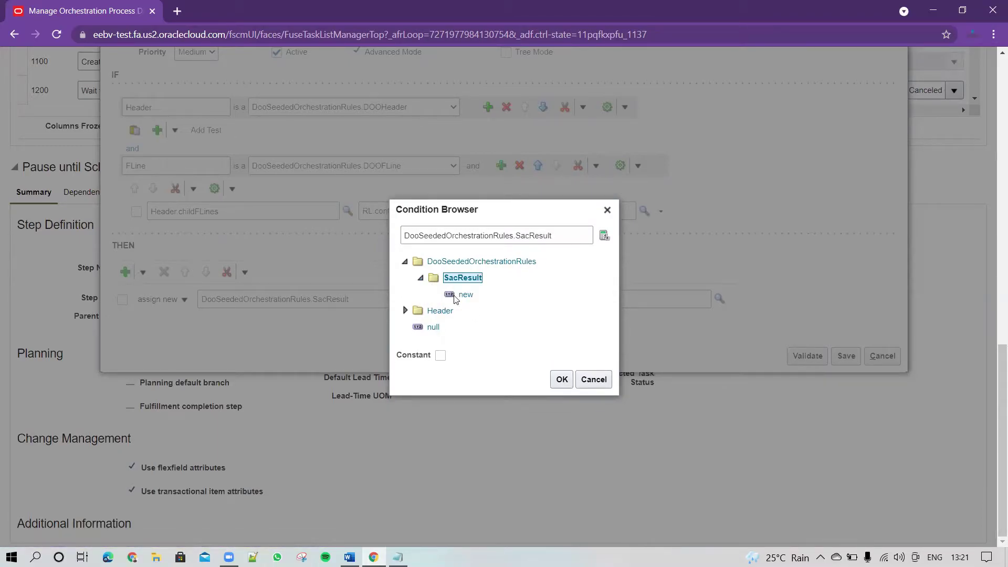
pyautogui.click(467, 295)
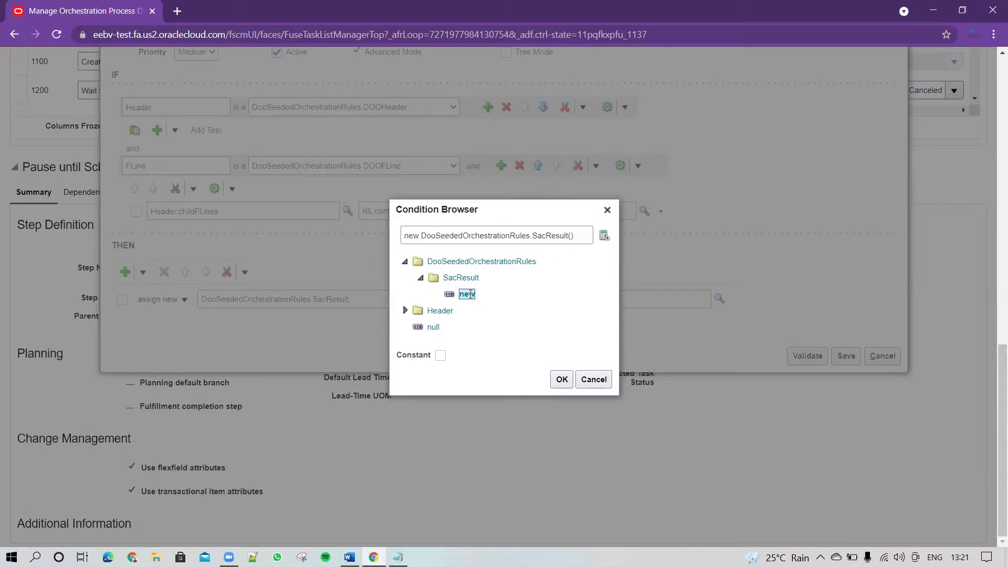
pyautogui.click(560, 380)
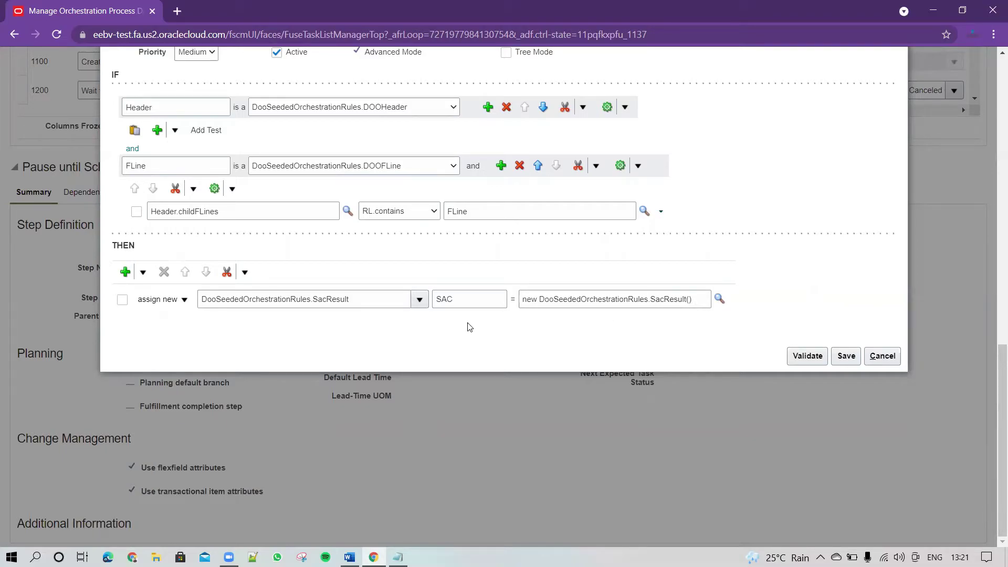
# Add an assign action to the THEN section that sets Header.sacResult to SAC.
pyautogui.click(143, 272)
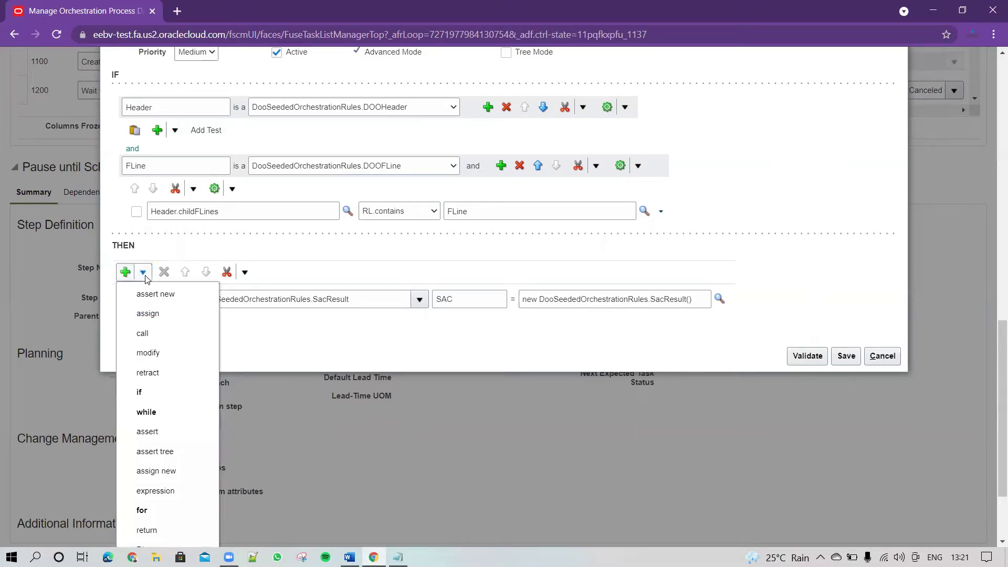
pyautogui.click(155, 313)
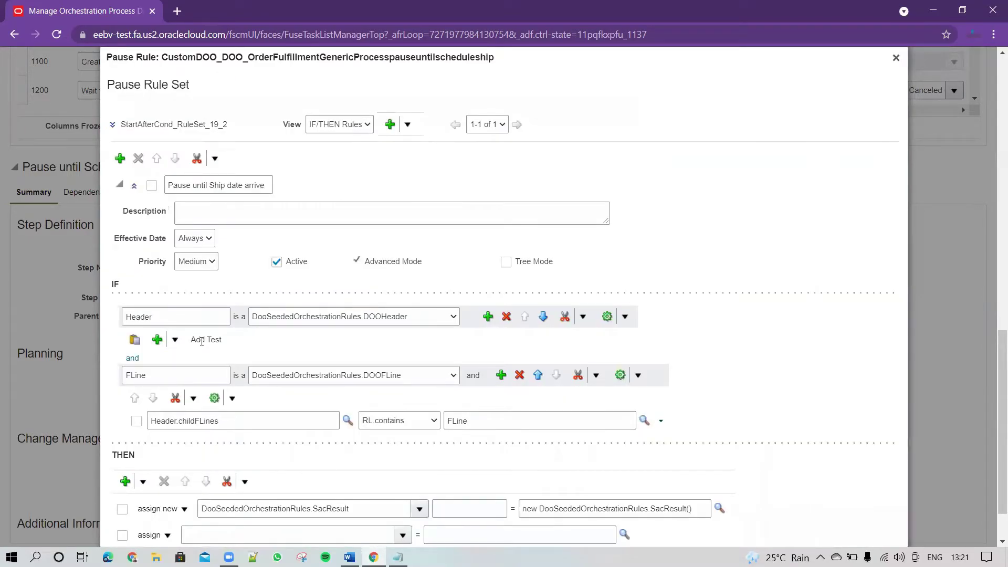
pyautogui.scroll(-1, 336, 488)
pyautogui.click(342, 475)
pyautogui.write('He')
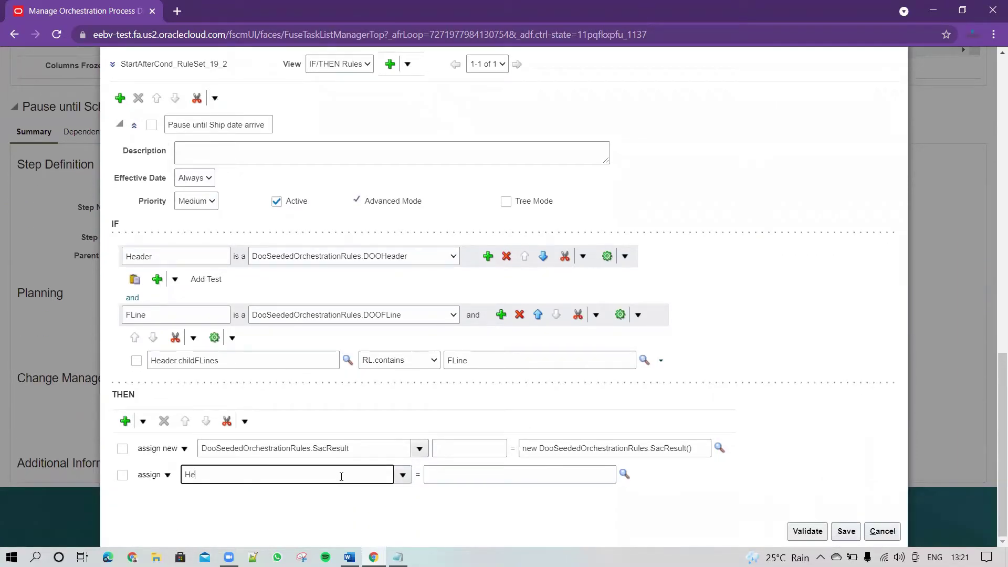
pyautogui.write('ader')
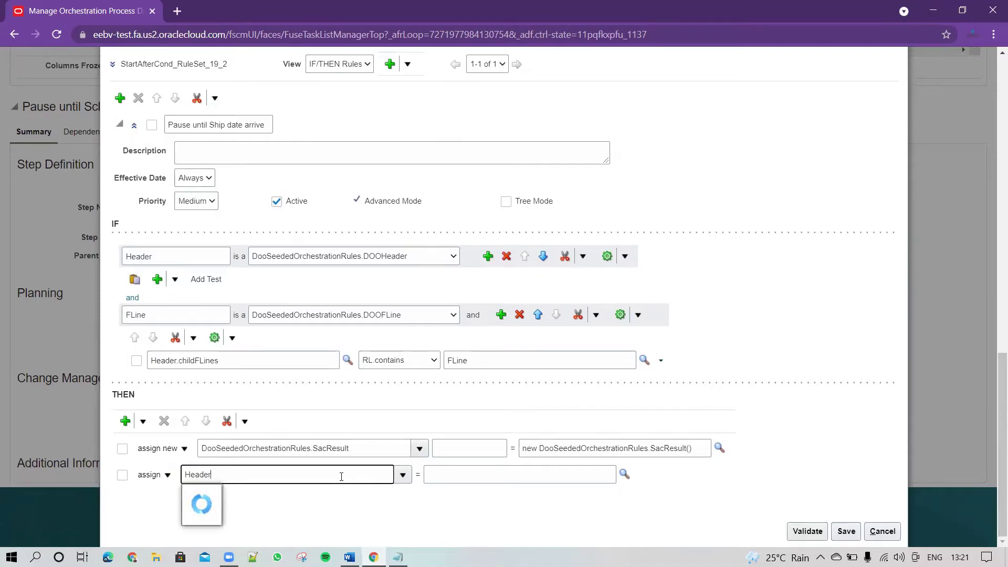
pyautogui.write('.sac')
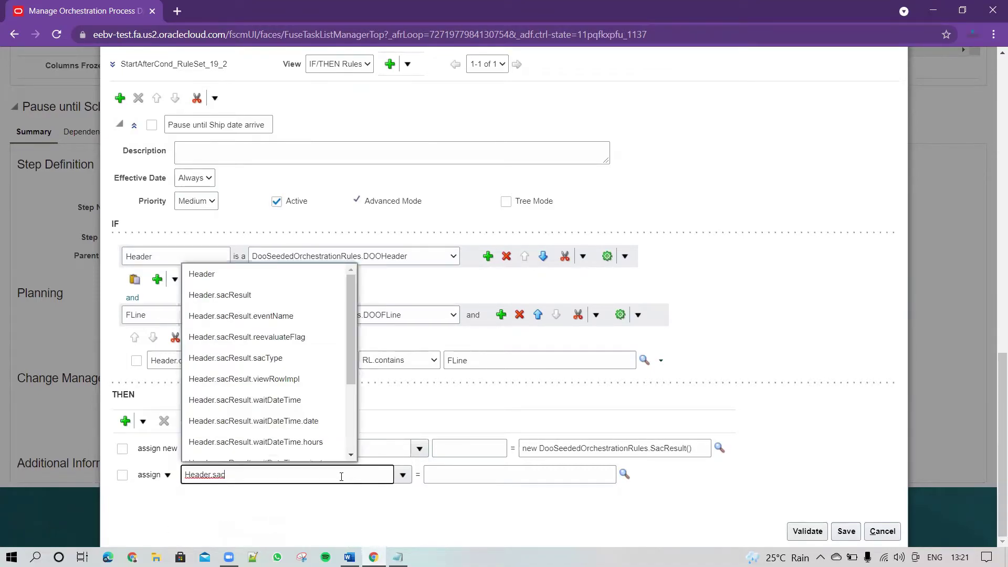
pyautogui.click(241, 295)
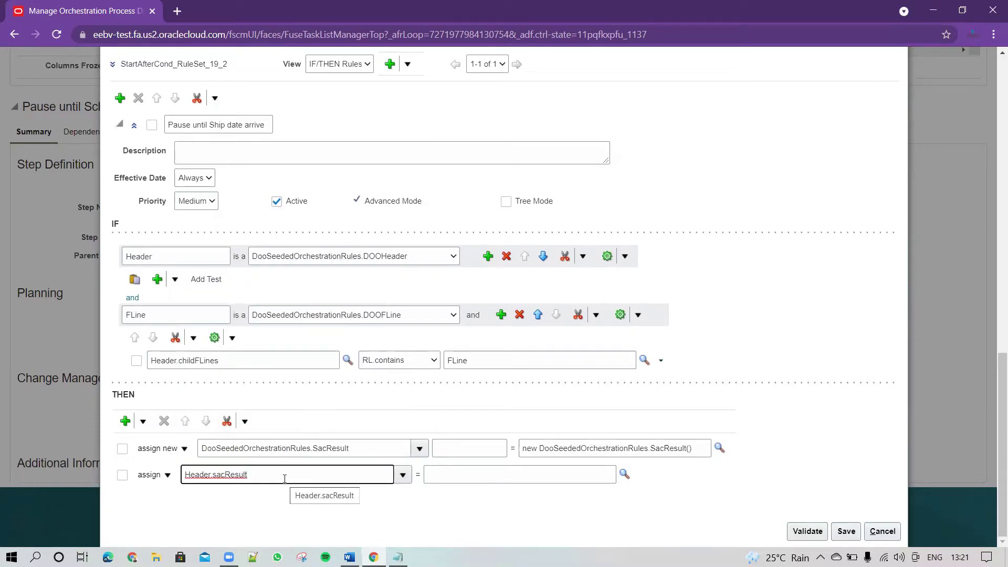
pyautogui.click(498, 478)
pyautogui.write('SAC')
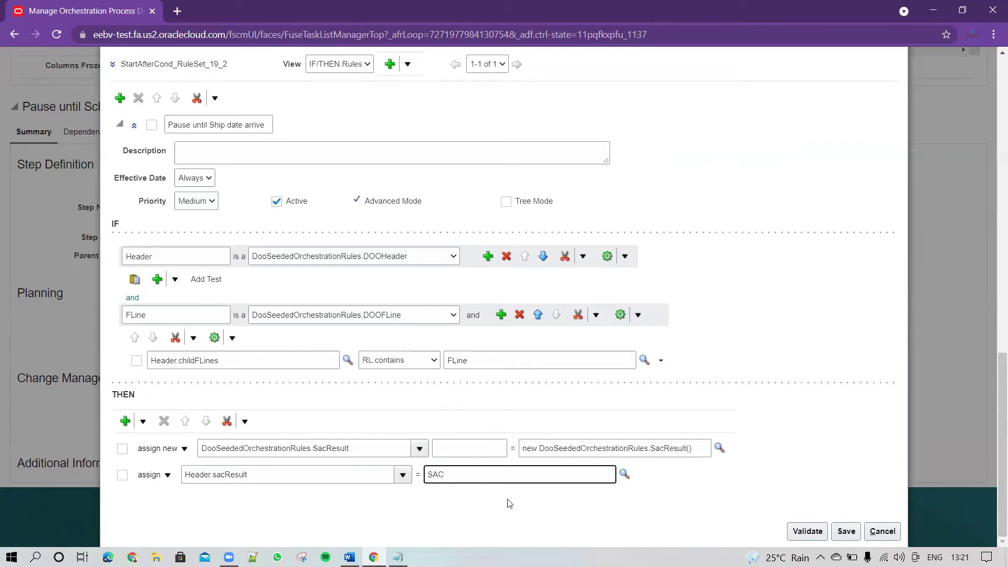
# Add another assign action to the THEN section with Header.sacResult.sacType as its target.
pyautogui.click(144, 422)
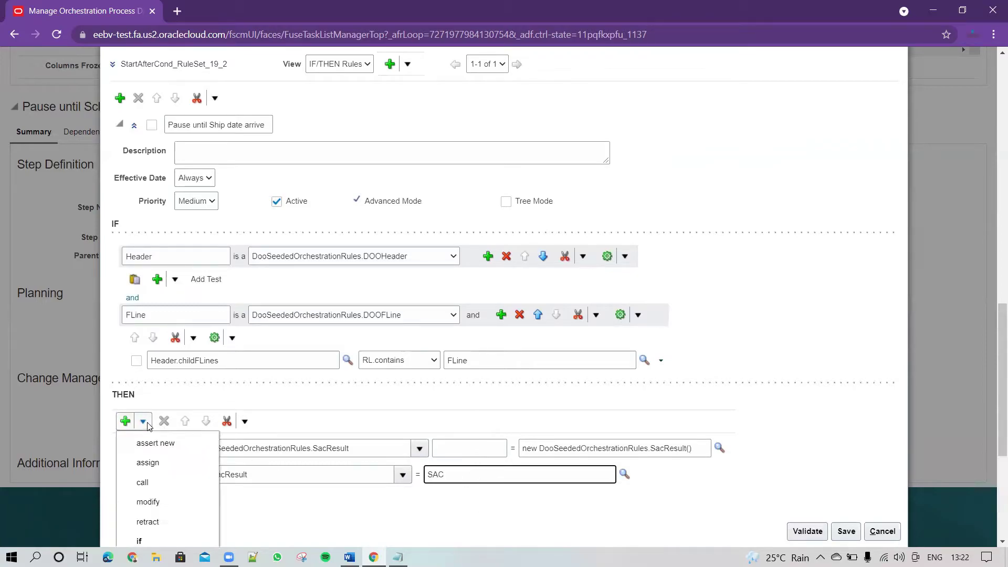
pyautogui.click(152, 462)
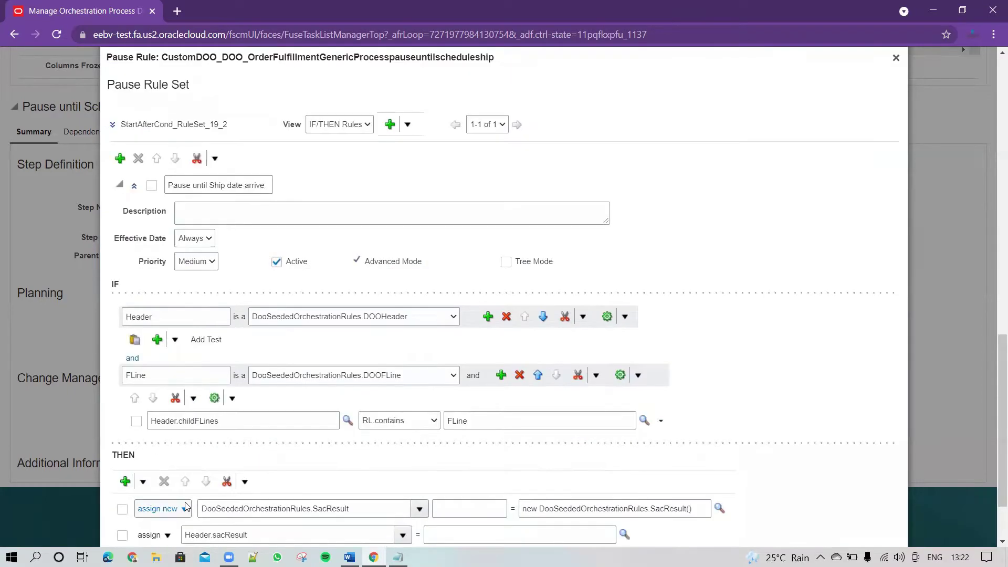
pyautogui.scroll(-2, 314, 479)
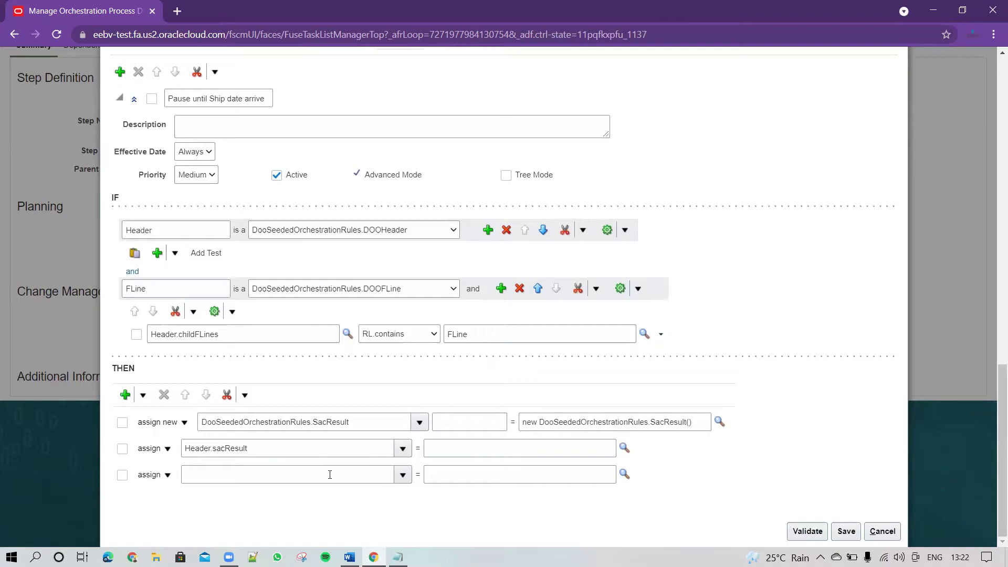
pyautogui.click(330, 475)
pyautogui.write('H')
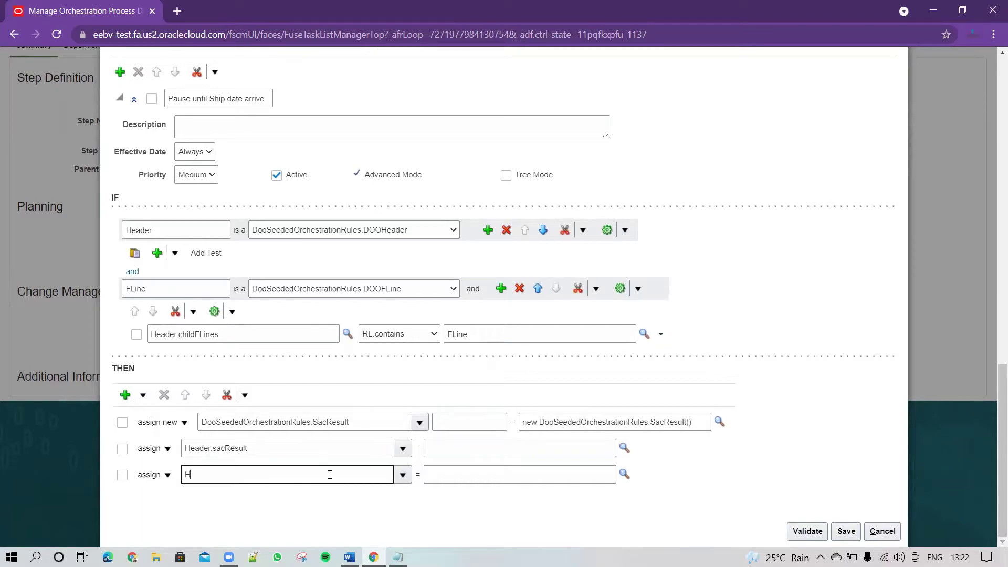
pyautogui.write('eader.Sa')
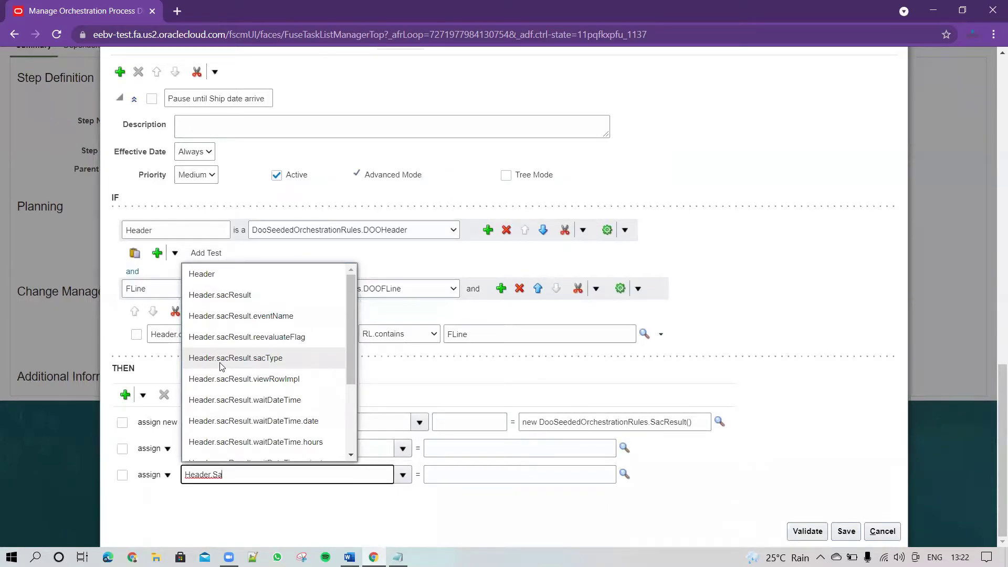
pyautogui.click(252, 362)
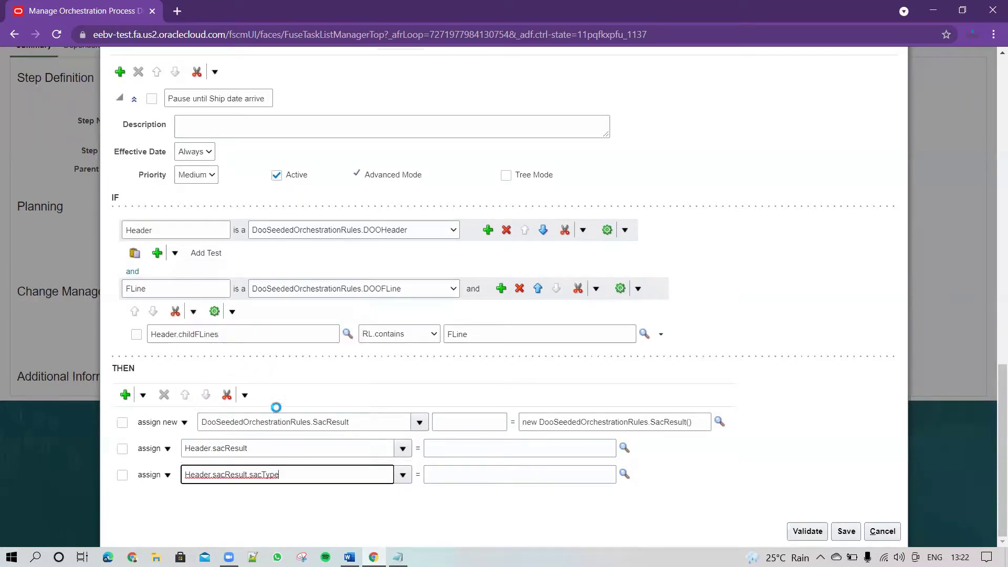
# Try to set the Header.sacResult.sacType value to DooSeededOrchestrationRules.SacResults.SAC_TYPE_TIMER.
pyautogui.click(449, 474)
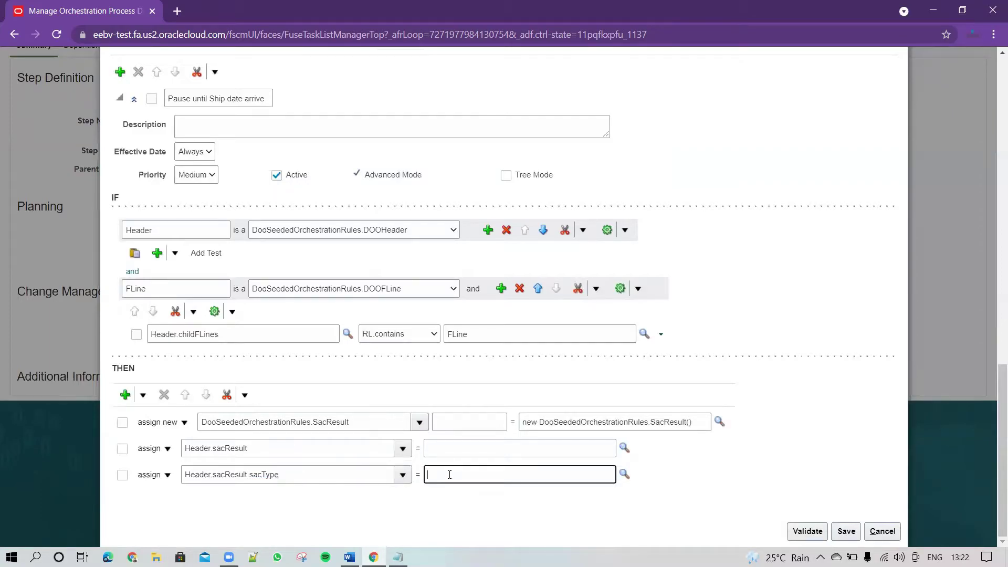
pyautogui.write('DooSeededOrchestrationRules.SacRe')
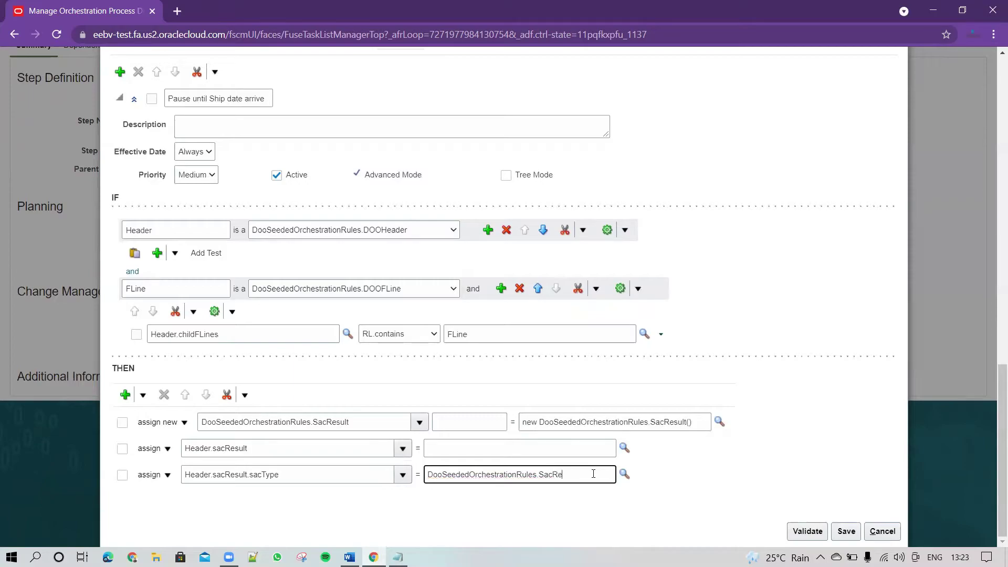
pyautogui.write('sults.SAC_')
pyautogui.write('TYPE_TIMER')
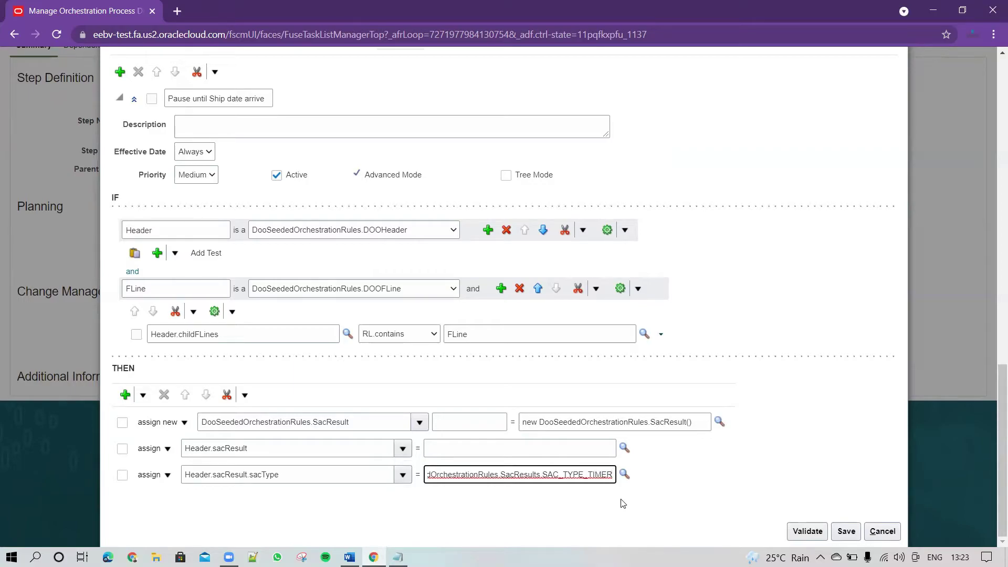
pyautogui.click(622, 503)
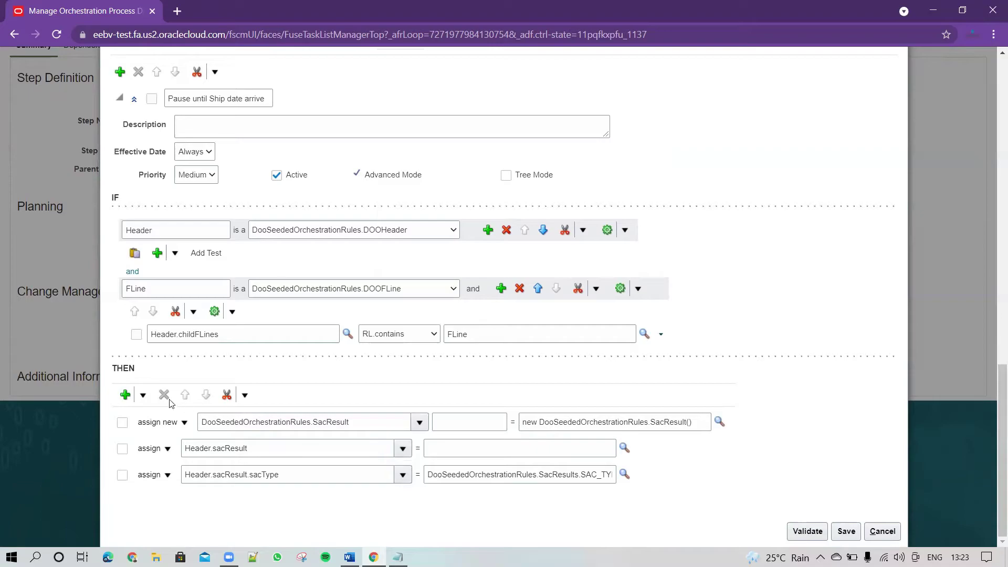
# Add an assign action to the THEN section that sets Header.sacResult.waitDateTime to FLine.scheduleShipDate.
pyautogui.click(144, 398)
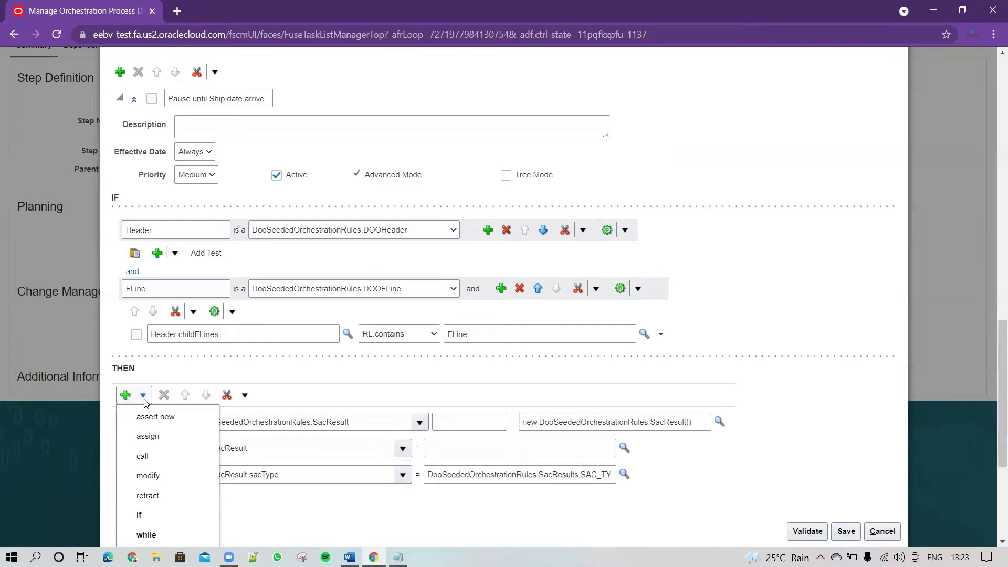
pyautogui.click(159, 435)
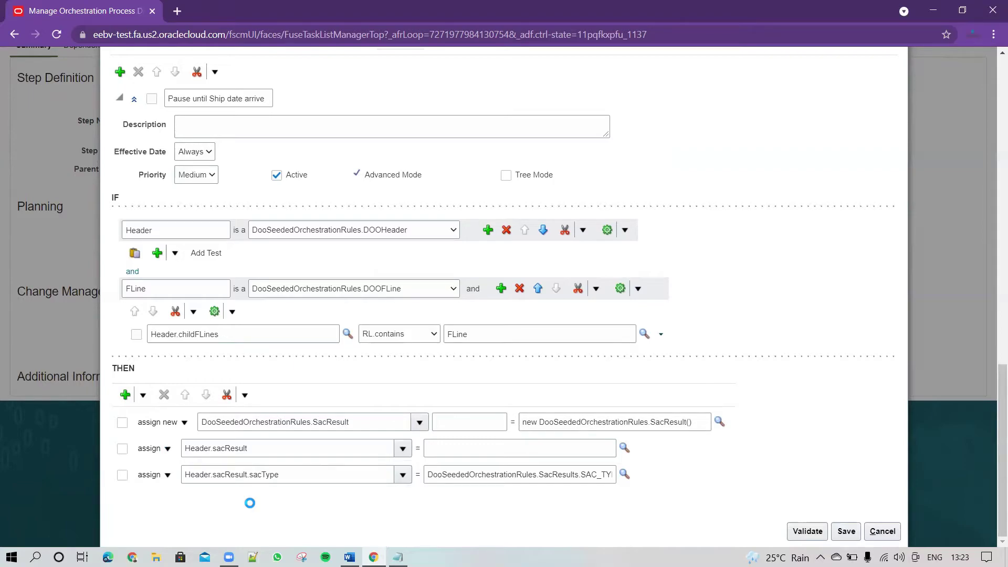
pyautogui.scroll(-2, 325, 481)
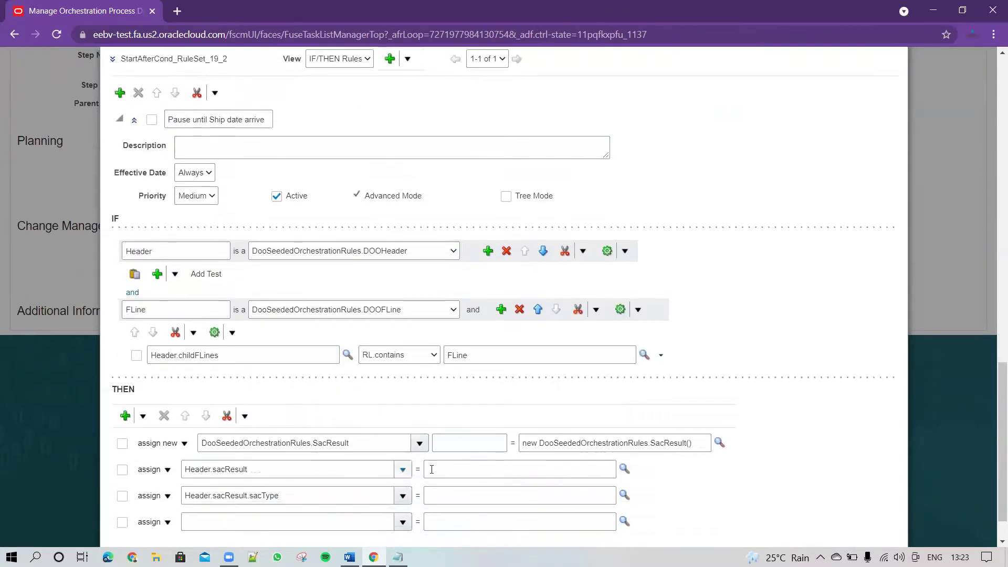
pyautogui.click(318, 476)
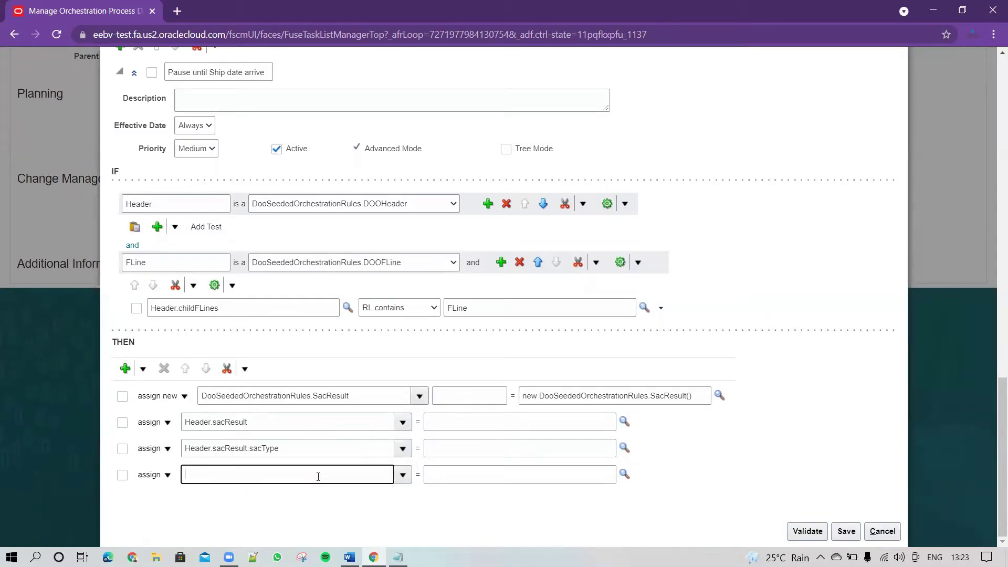
pyautogui.write('Header')
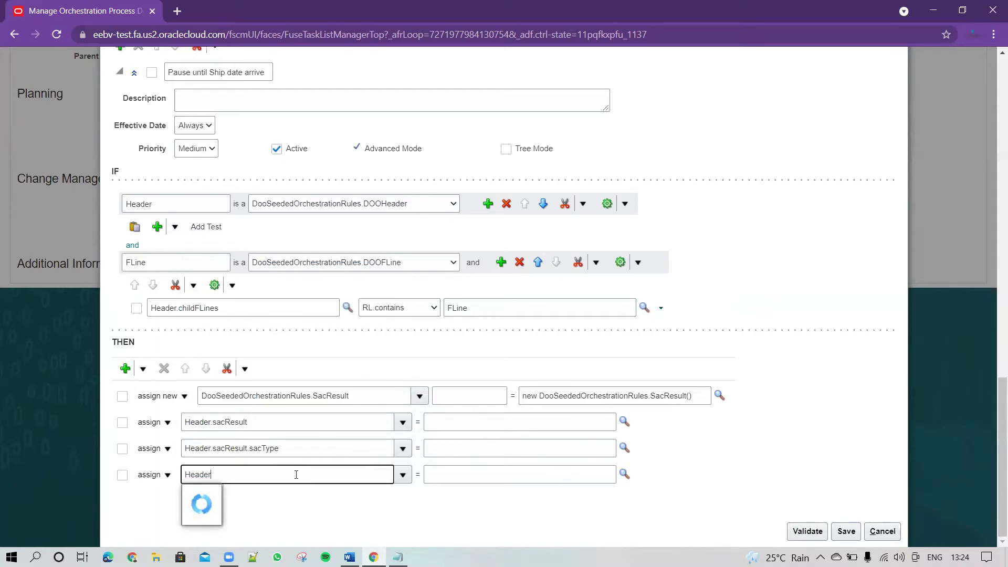
pyautogui.write('.sac')
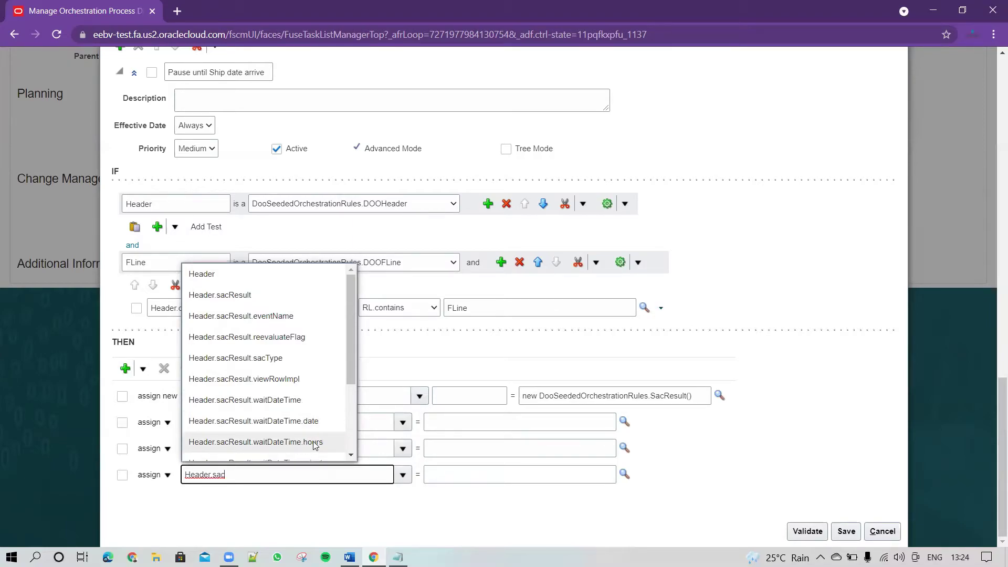
pyautogui.moveTo(353, 377); pyautogui.dragTo(352, 398)
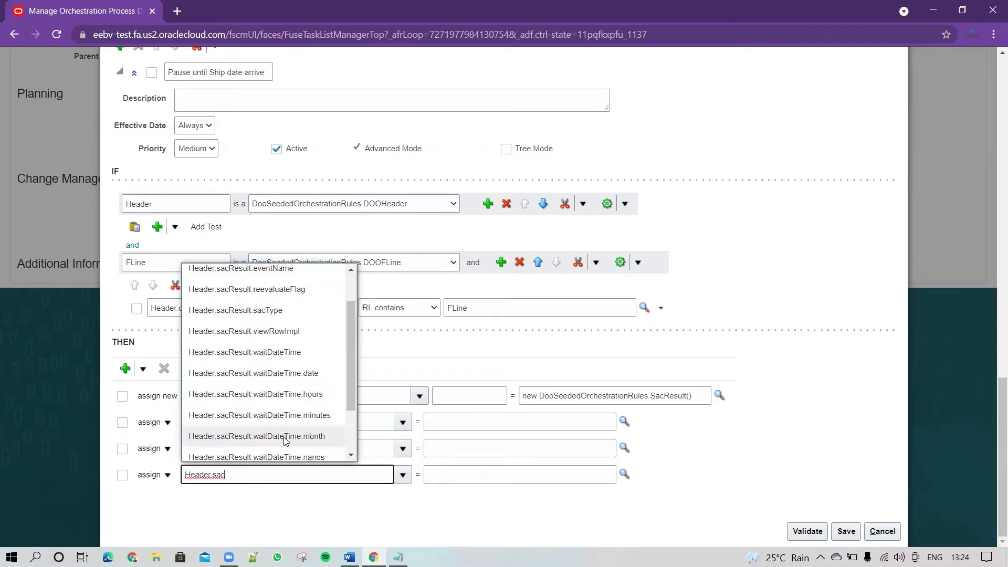
pyautogui.click(284, 352)
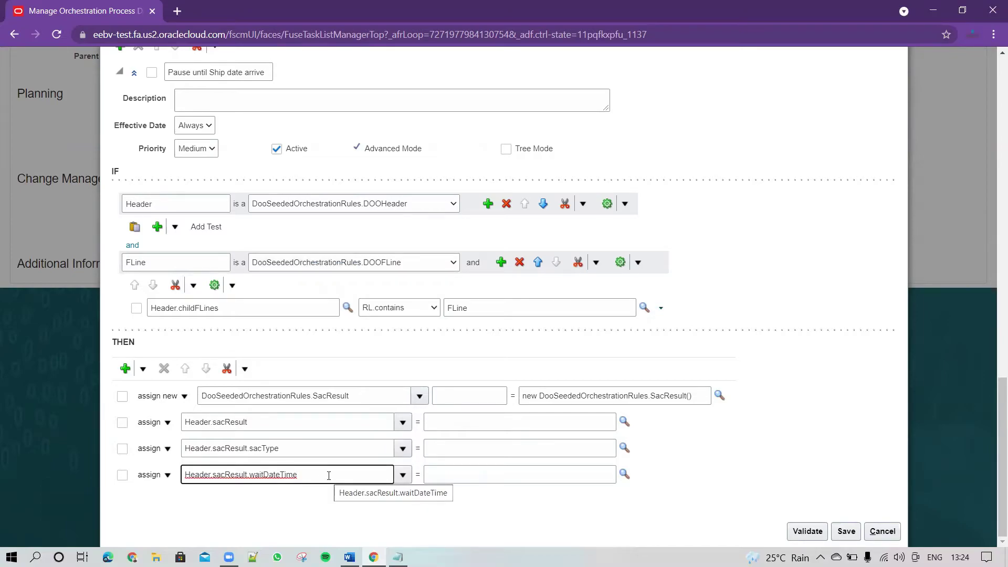
pyautogui.click(549, 475)
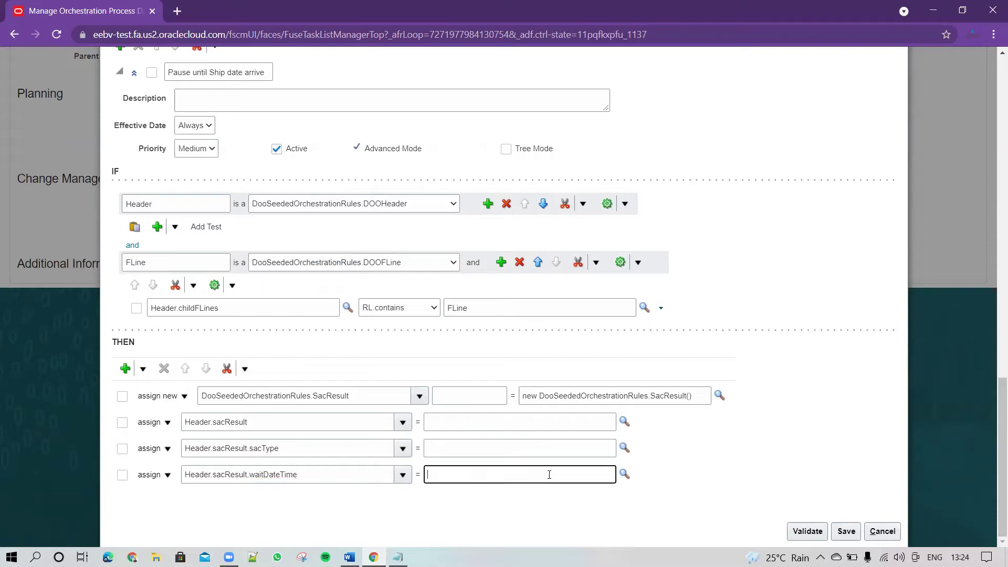
pyautogui.write('FLine.scheduleShipDate')
pyautogui.click(540, 446)
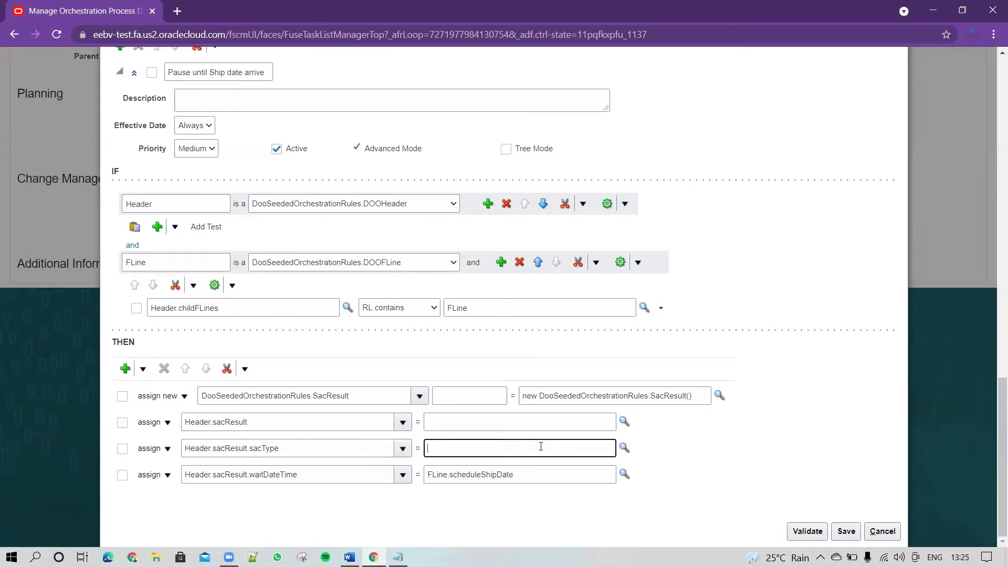
# Enter SAC as the assign new action's variable name and as the value of Header.sacResult.
pyautogui.click(474, 394)
pyautogui.write('AC')
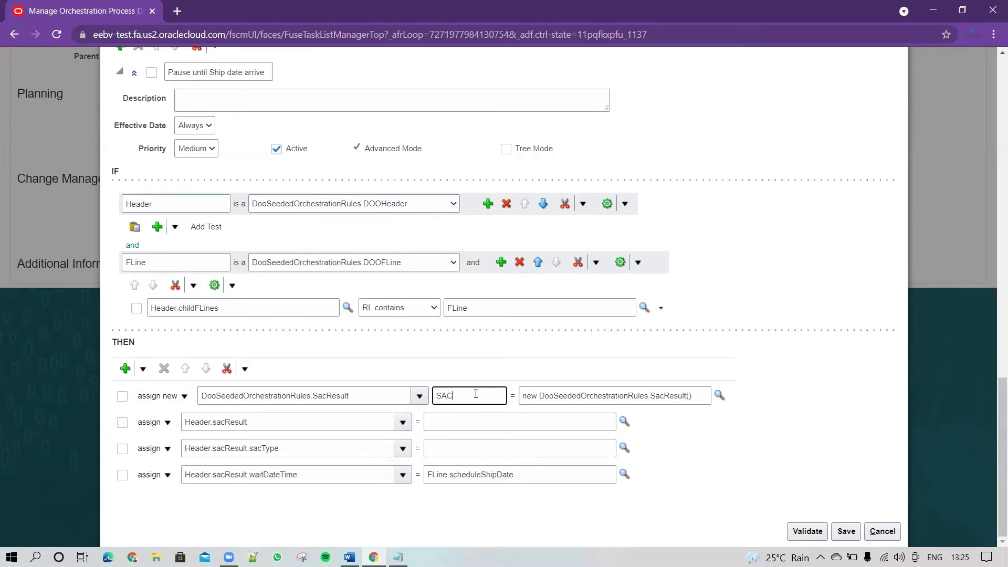
pyautogui.click(485, 421)
pyautogui.write('SAC')
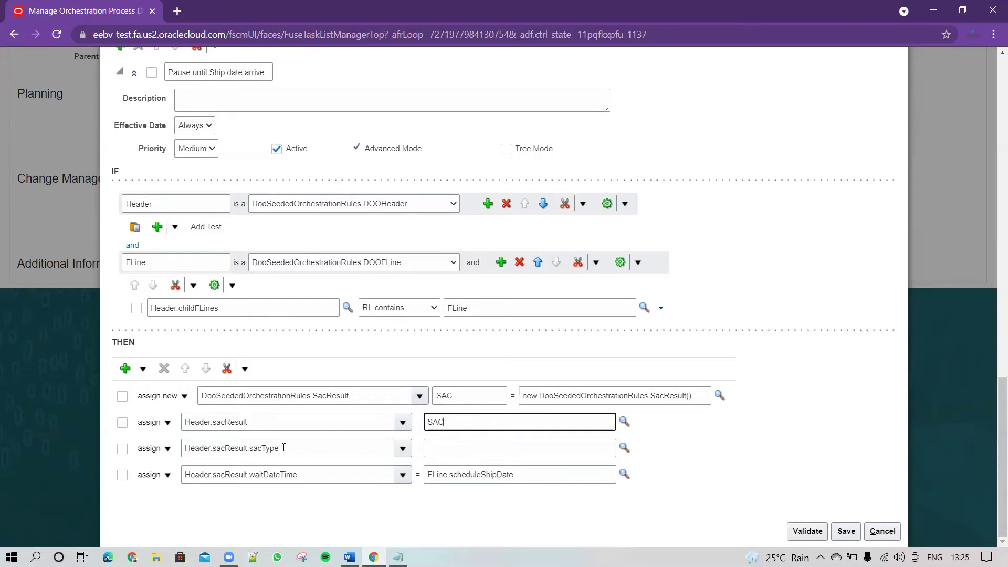
# Set the Header.sacResult.sacType value to DooSeededOrchestrationRules.SacResult.SAC_TYPE_TIMER.
pyautogui.click(489, 448)
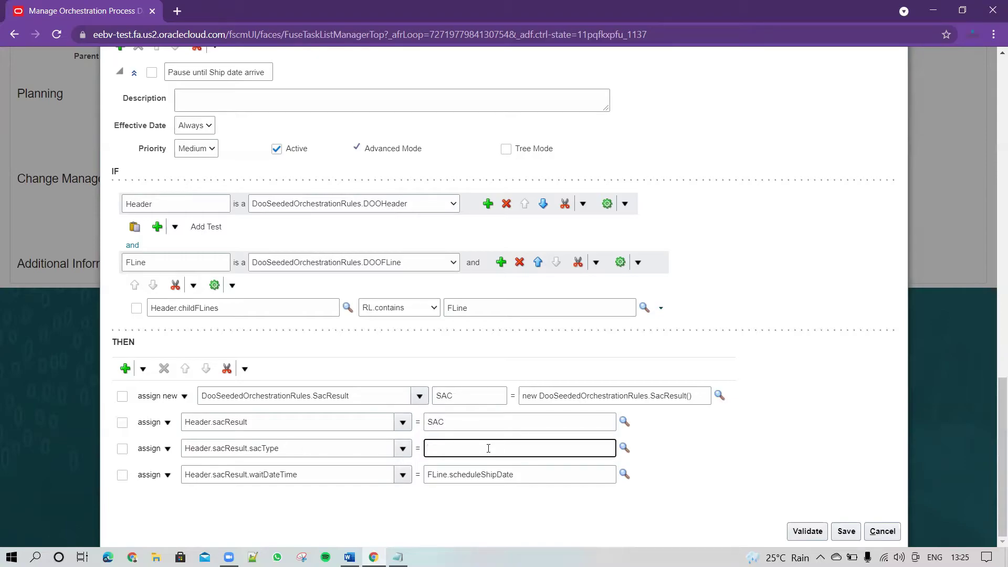
pyautogui.click(296, 476)
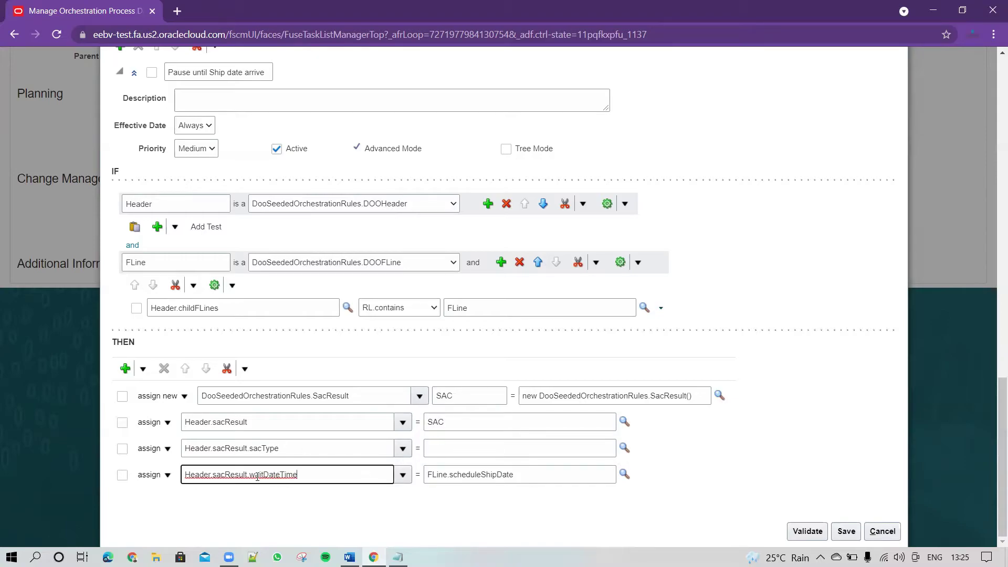
pyautogui.click(520, 474)
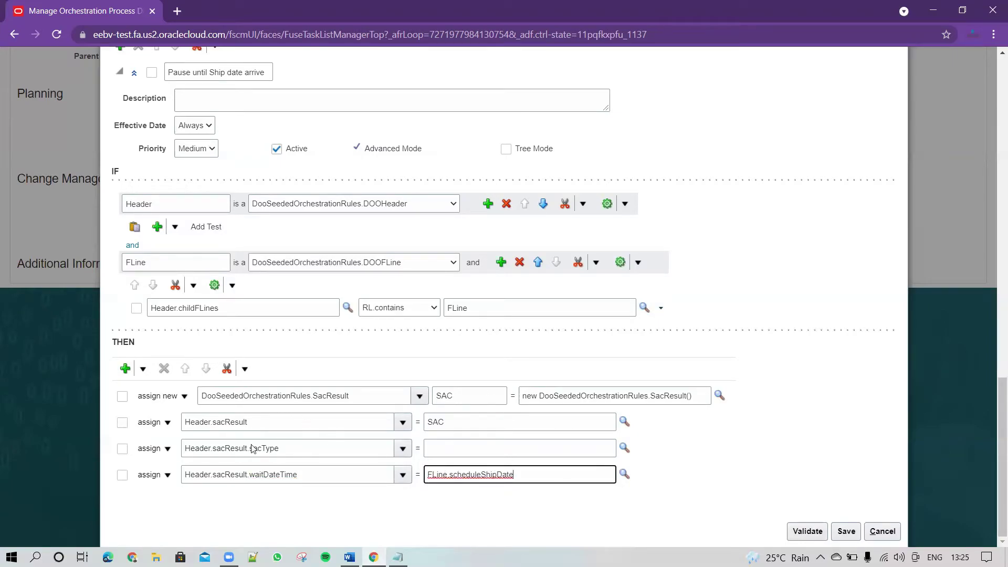
pyautogui.click(478, 447)
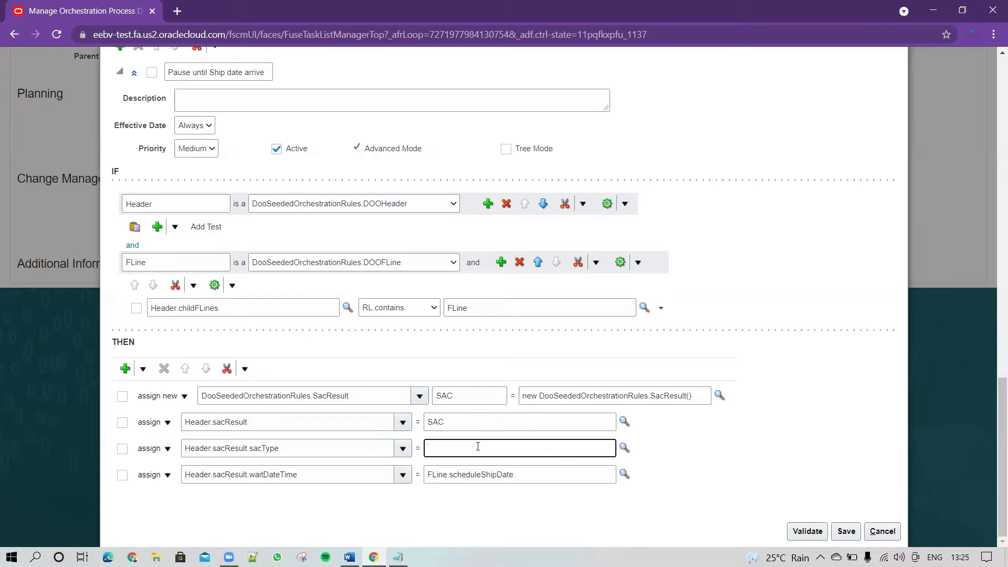
pyautogui.write('DooSeededOrchestrationRules.Sac')
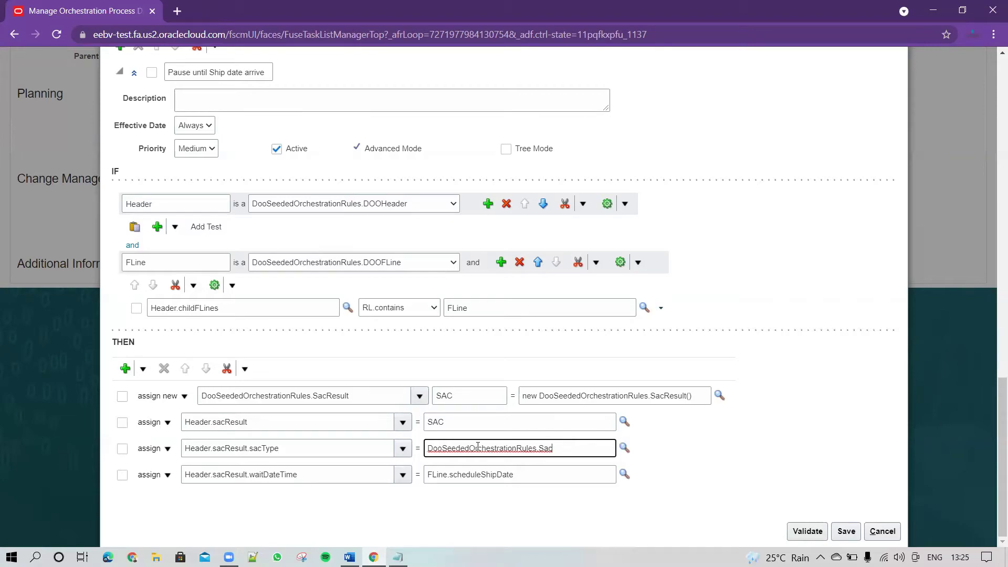
pyautogui.write('Result.SAC_TY')
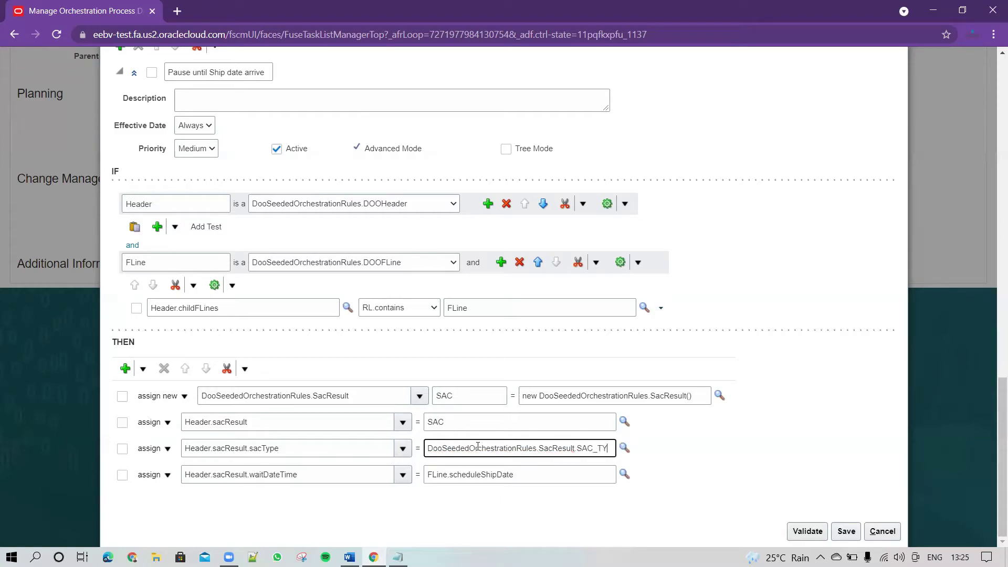
pyautogui.write('PE_T')
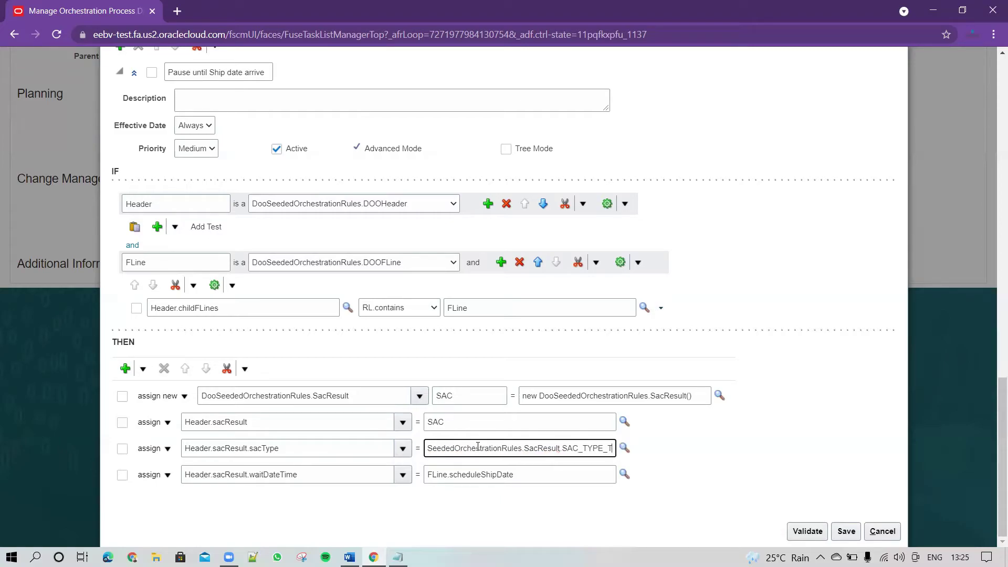
pyautogui.write('IMER')
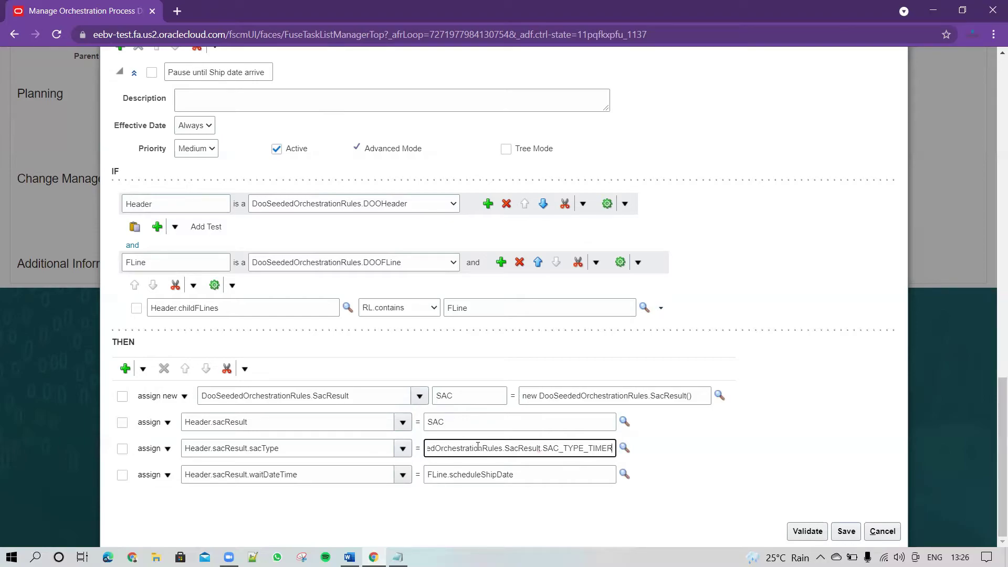
pyautogui.click(696, 476)
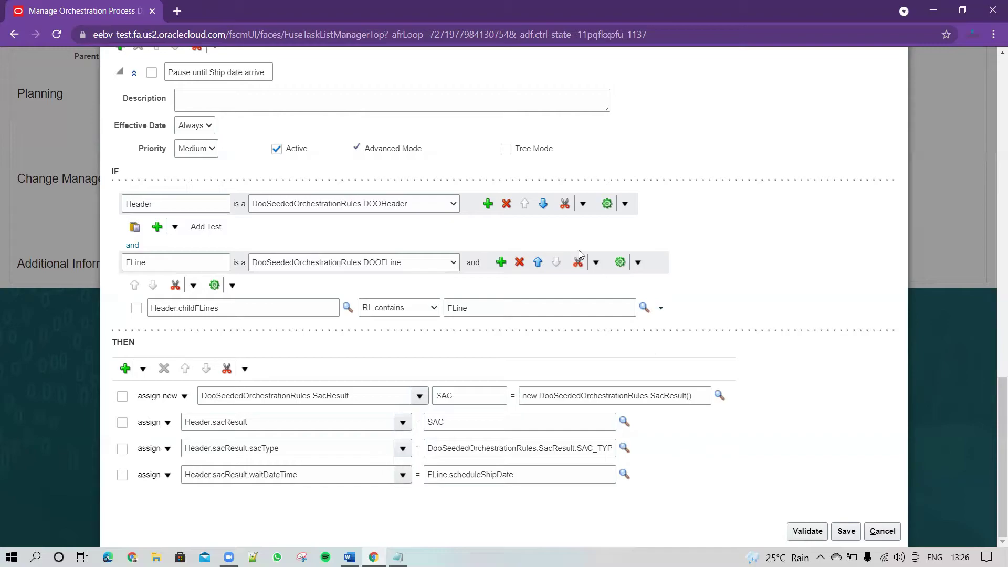
# Validate the pause rule, review its conditions and actions, and save it.
pyautogui.click(807, 532)
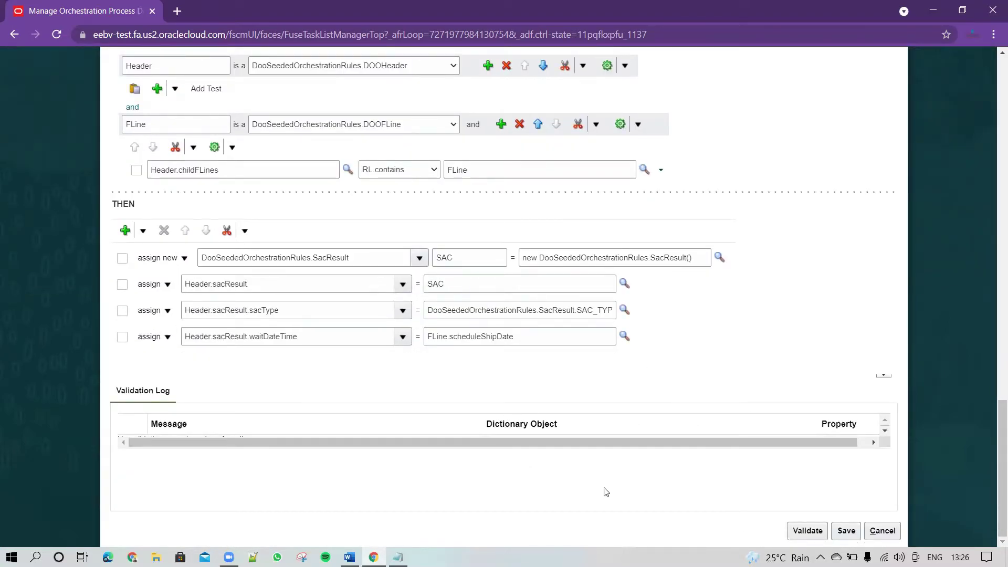
pyautogui.scroll(3, 682, 407)
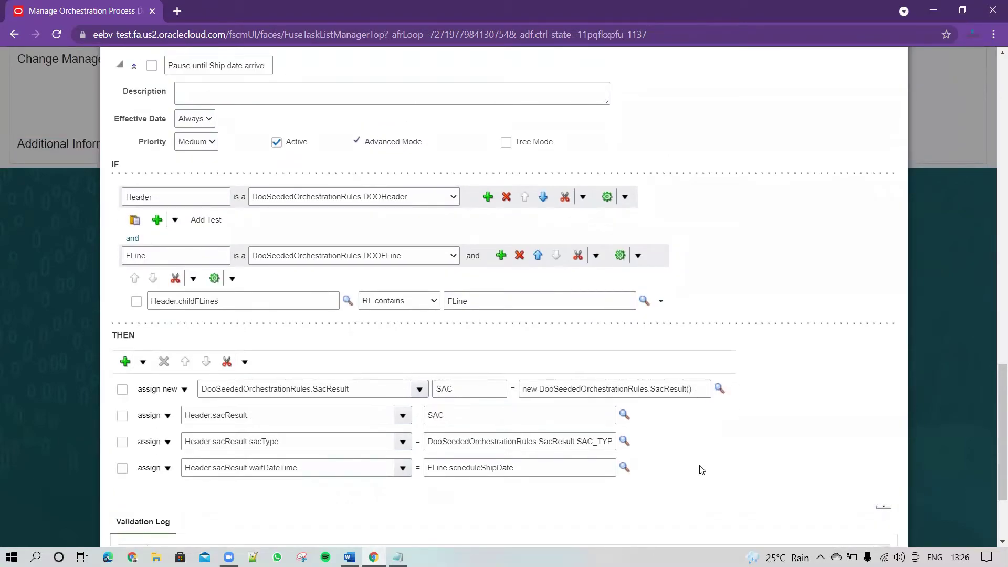
pyautogui.scroll(-3, 683, 478)
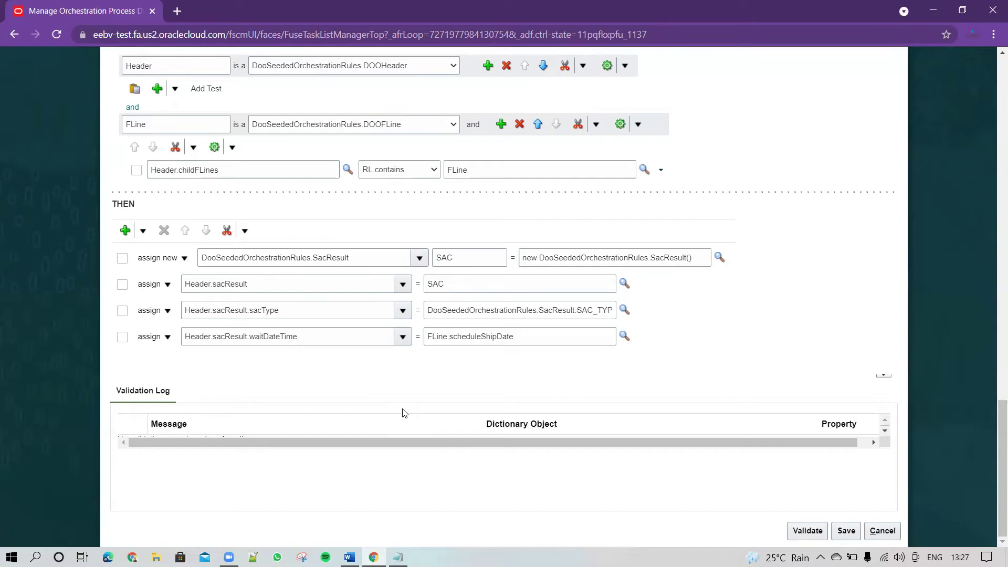
pyautogui.click(847, 531)
pyautogui.scroll(5, 702, 181)
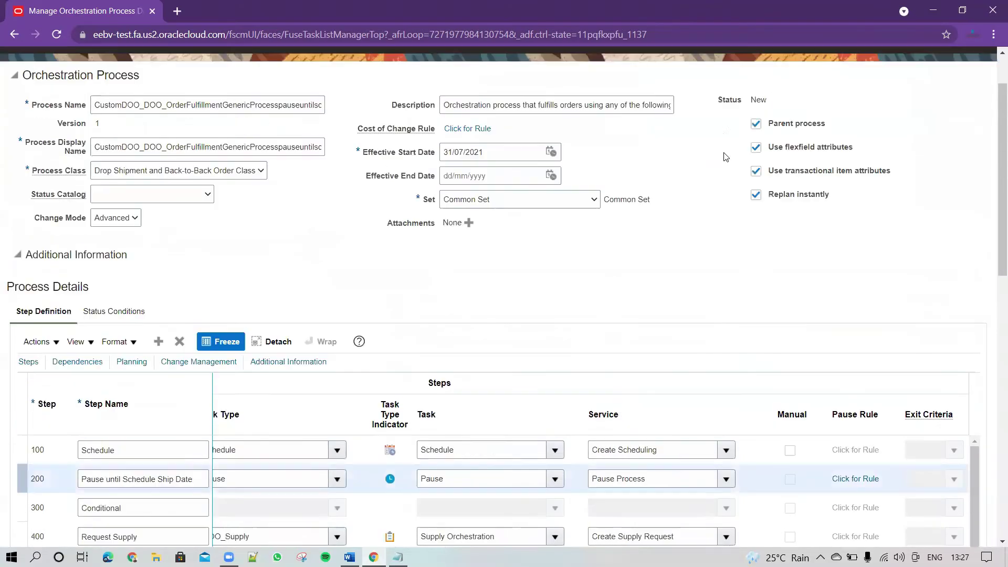
# Save the orchestration process definition, validate it, and dismiss the validation messages.
pyautogui.click(857, 100)
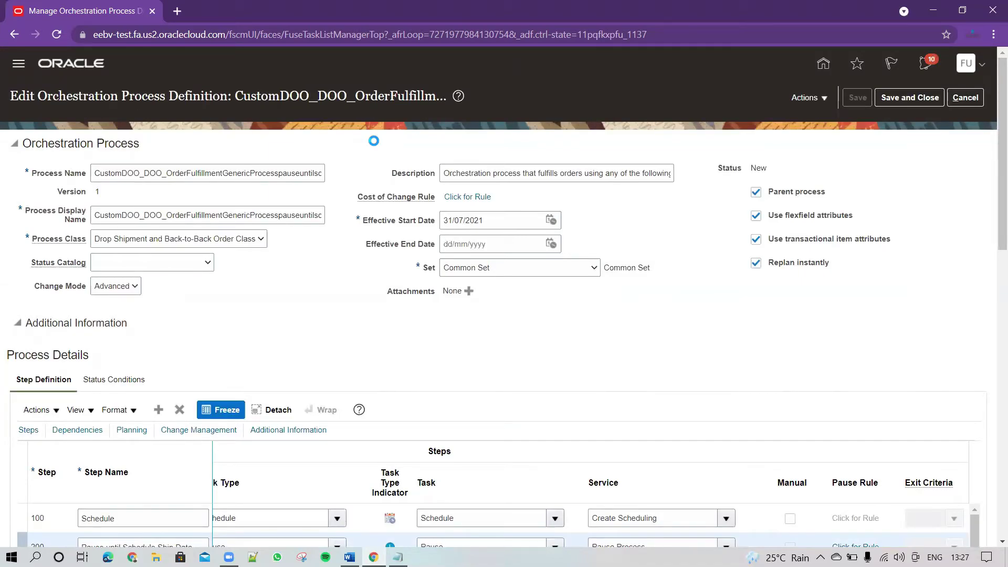
pyautogui.click(826, 103)
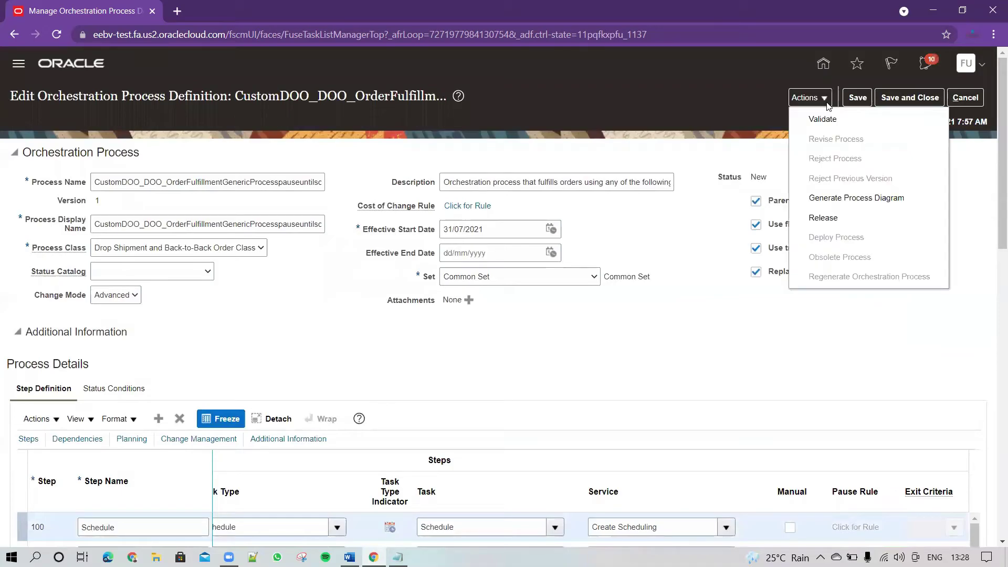
pyautogui.click(822, 118)
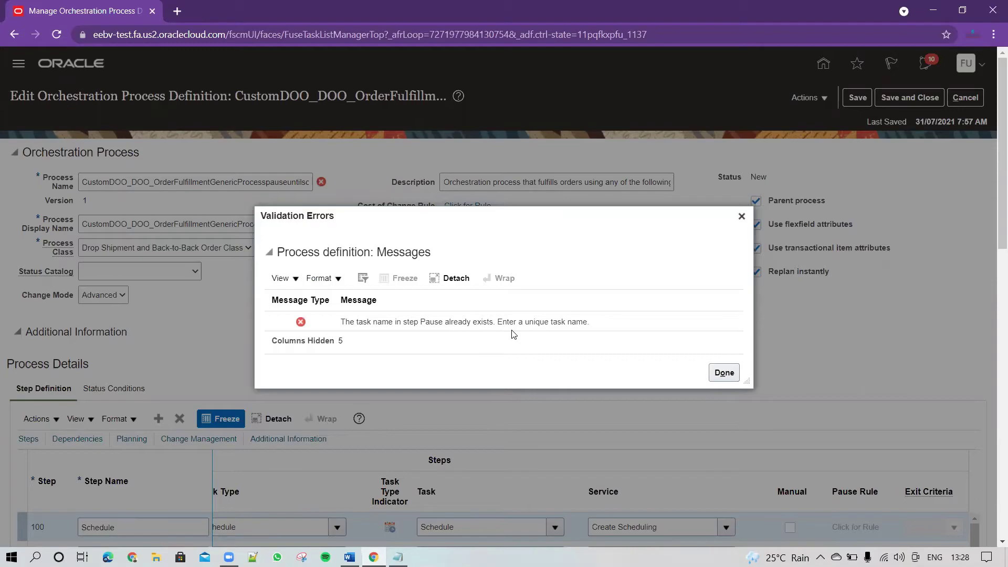
pyautogui.click(741, 216)
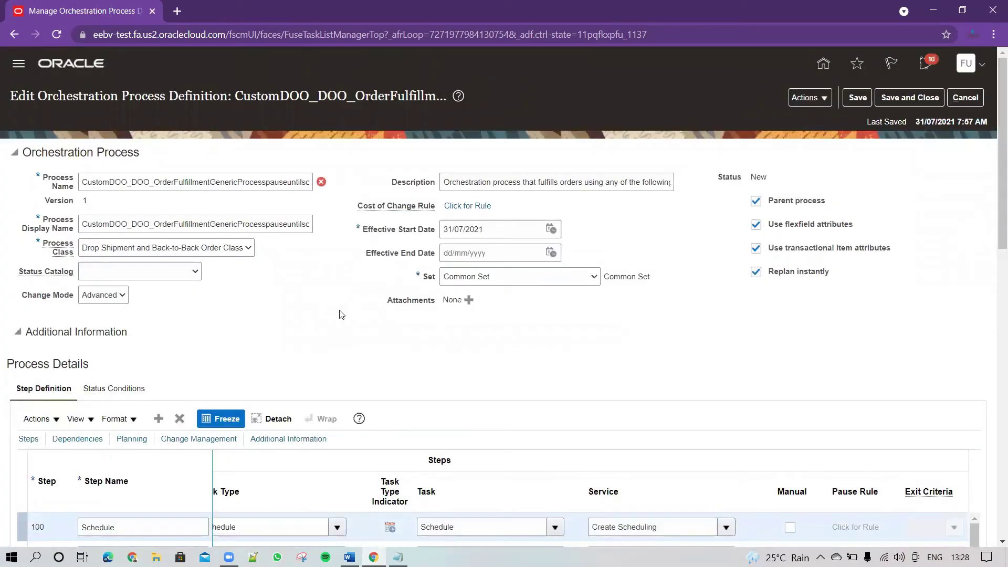
# Set the service of step 500 (Pause) to Update Pause Process and save the process definition.
pyautogui.scroll(-5, 340, 314)
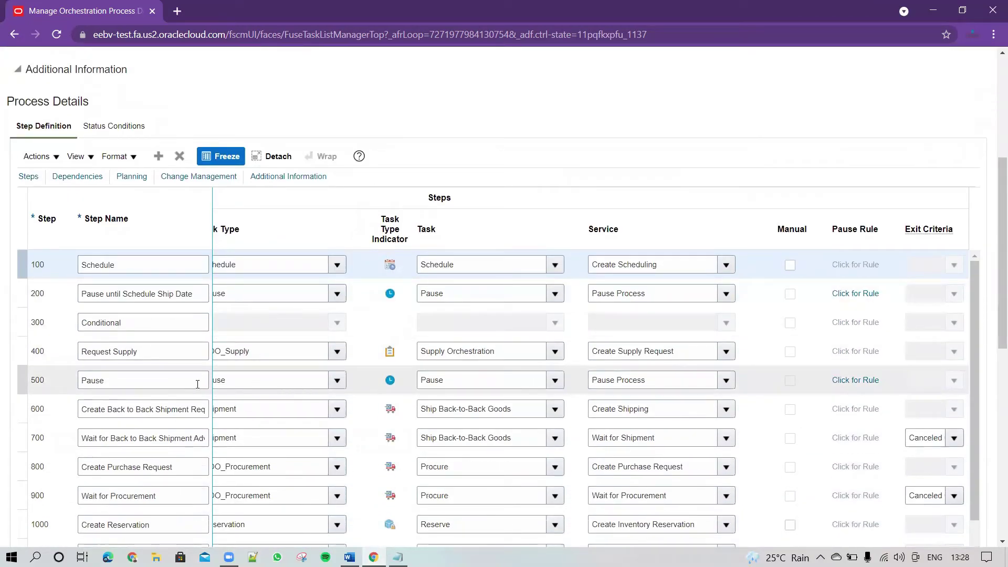
pyautogui.click(52, 377)
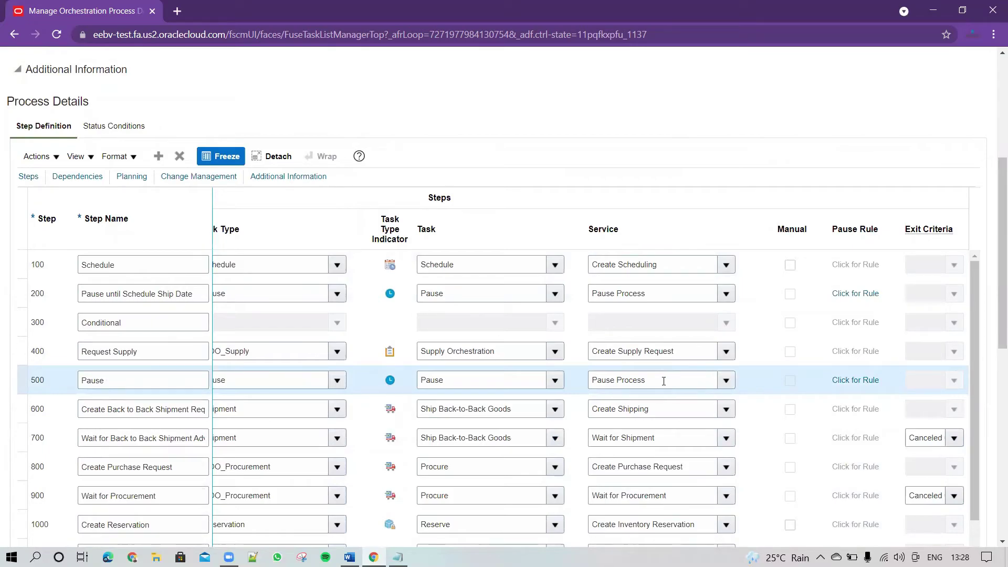
pyautogui.click(632, 381)
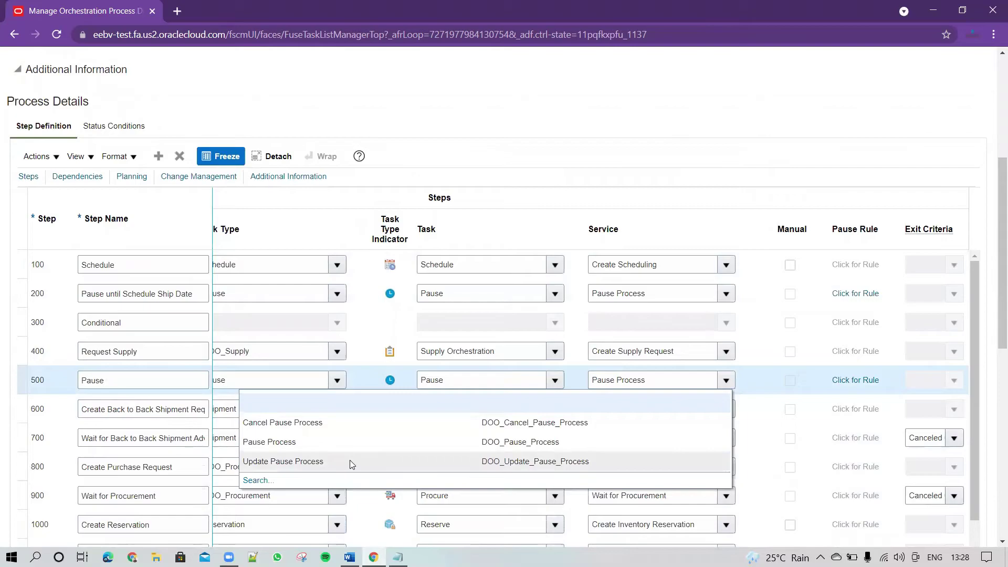
pyautogui.press('Escape')
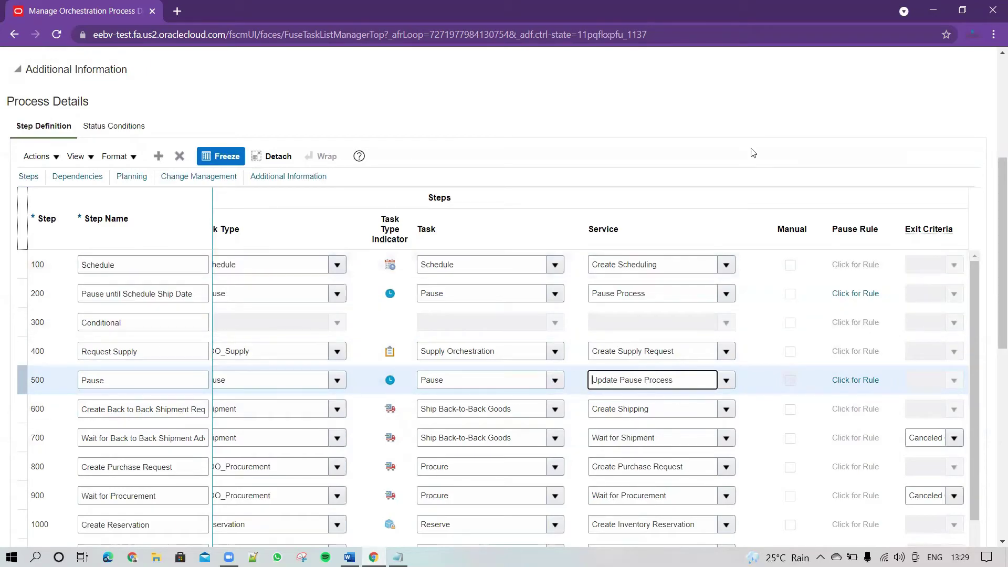
pyautogui.scroll(5, 749, 153)
pyautogui.click(854, 99)
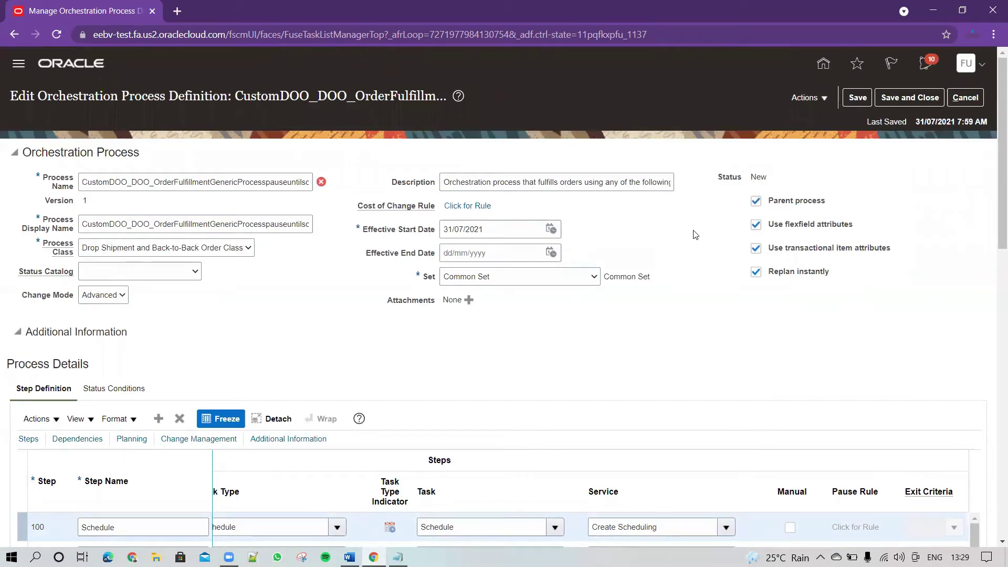
# Validate the orchestration process definition again and close the resulting message list.
pyautogui.scroll(-1, 695, 235)
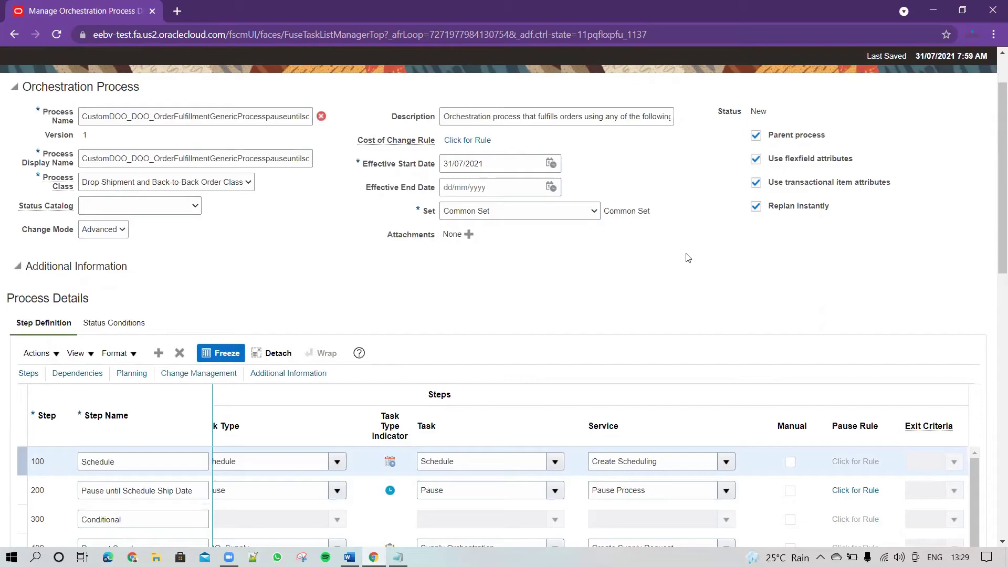
pyautogui.scroll(2, 698, 263)
pyautogui.click(810, 98)
pyautogui.click(822, 120)
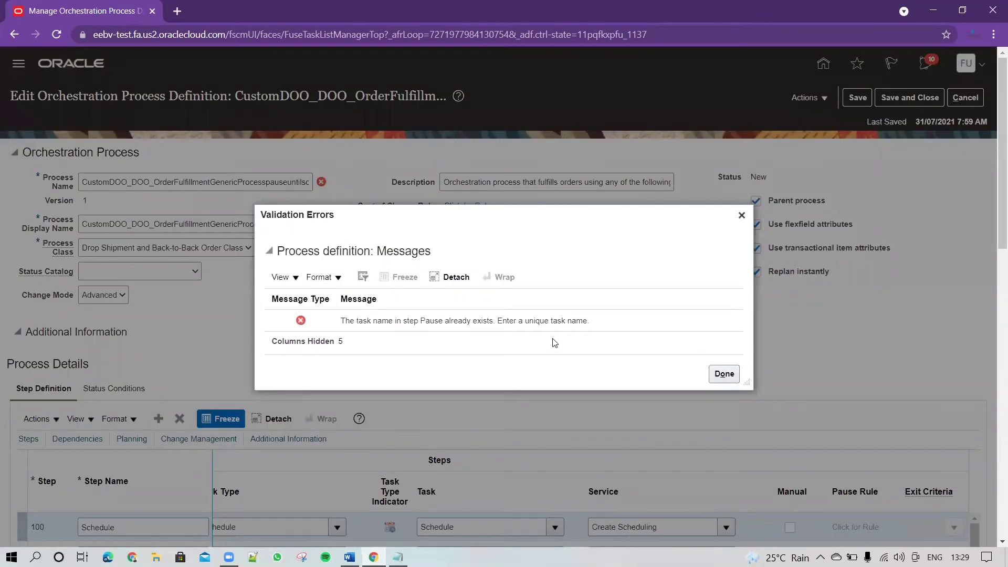
pyautogui.click(724, 374)
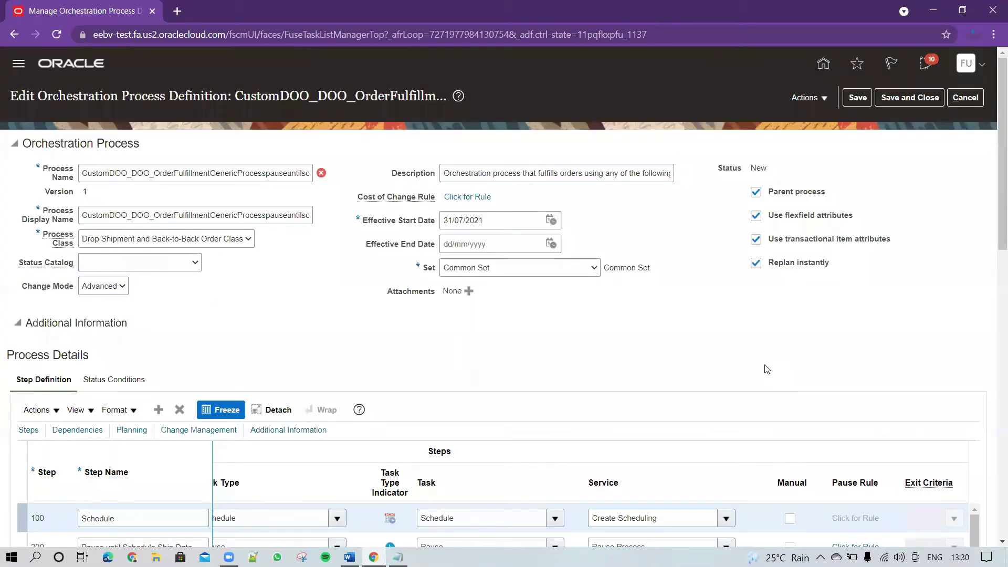
# Change the task of step 500 (Pause) to PauseForDelivery.
pyautogui.scroll(-4, 763, 366)
pyautogui.scroll(-1, 286, 250)
pyautogui.click(157, 370)
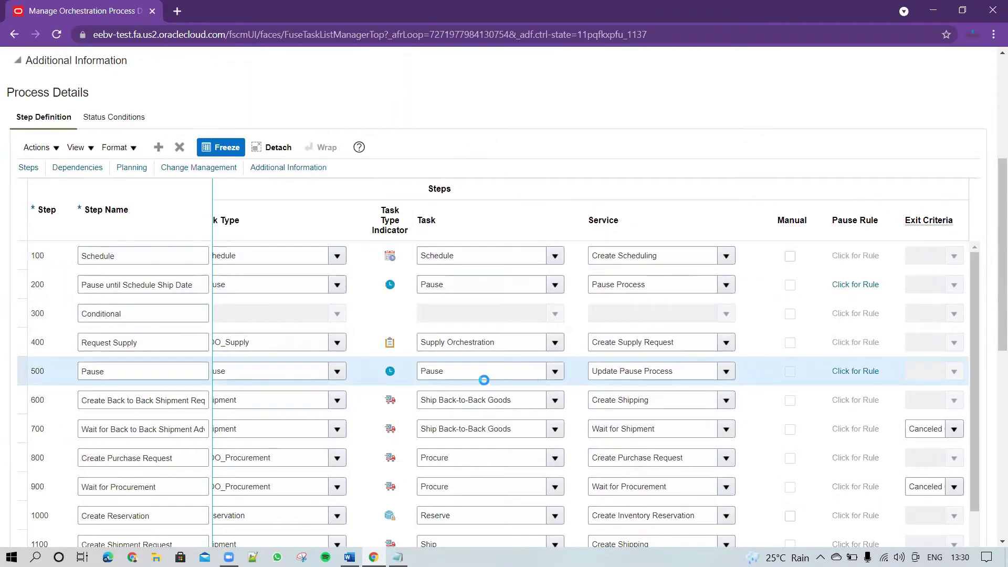
pyautogui.click(454, 370)
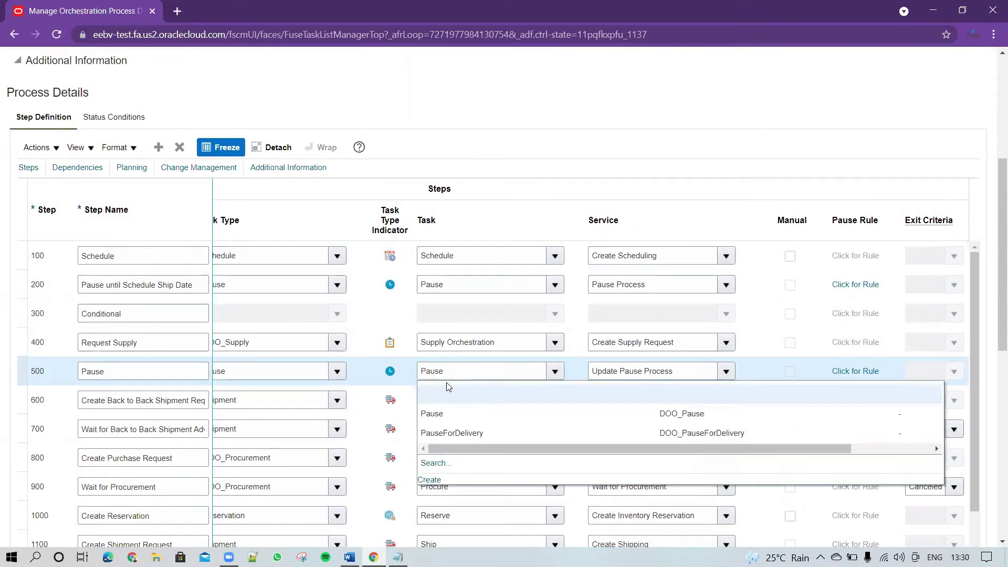
pyautogui.click(475, 414)
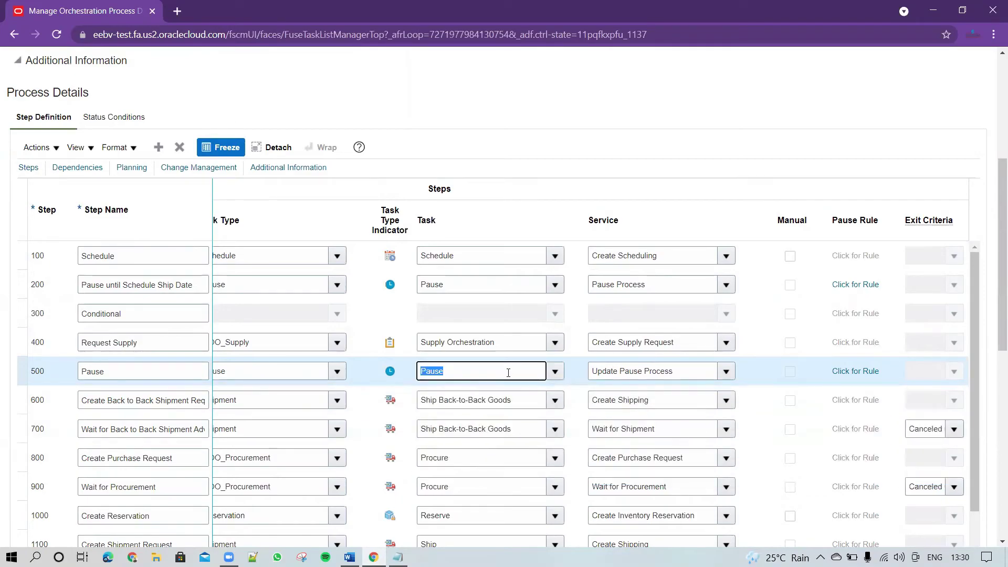
pyautogui.write('PauseForDelivery')
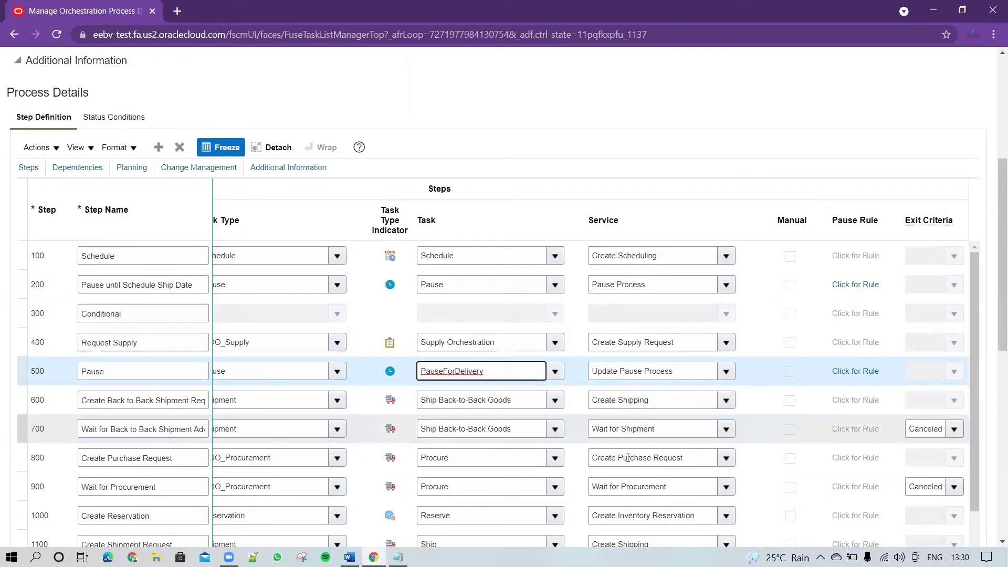
# Set the service of step 500 (Pause) to Pause Process, keeping Pause as its task type.
pyautogui.scroll(-2, 993, 373)
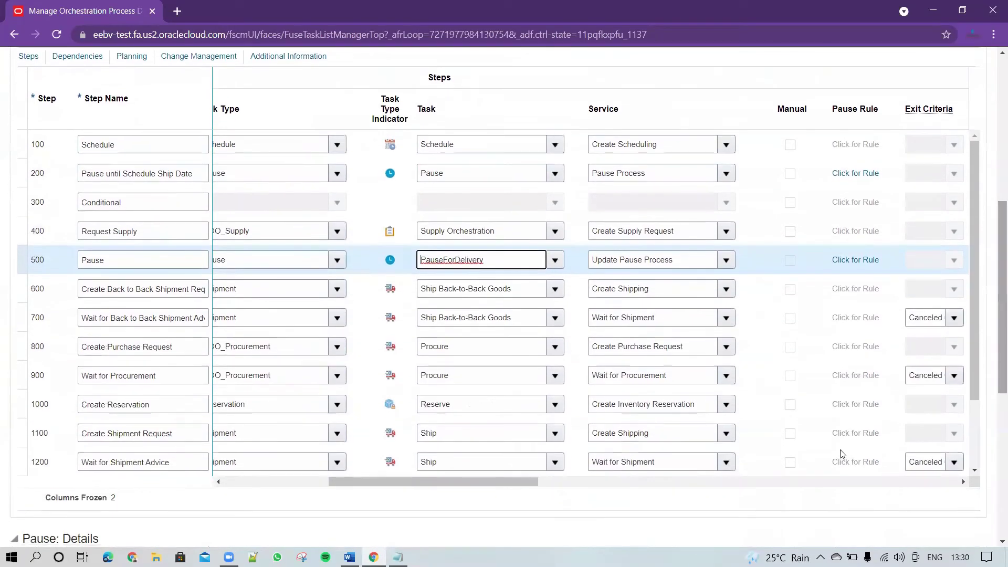
pyautogui.moveTo(447, 480); pyautogui.dragTo(385, 492)
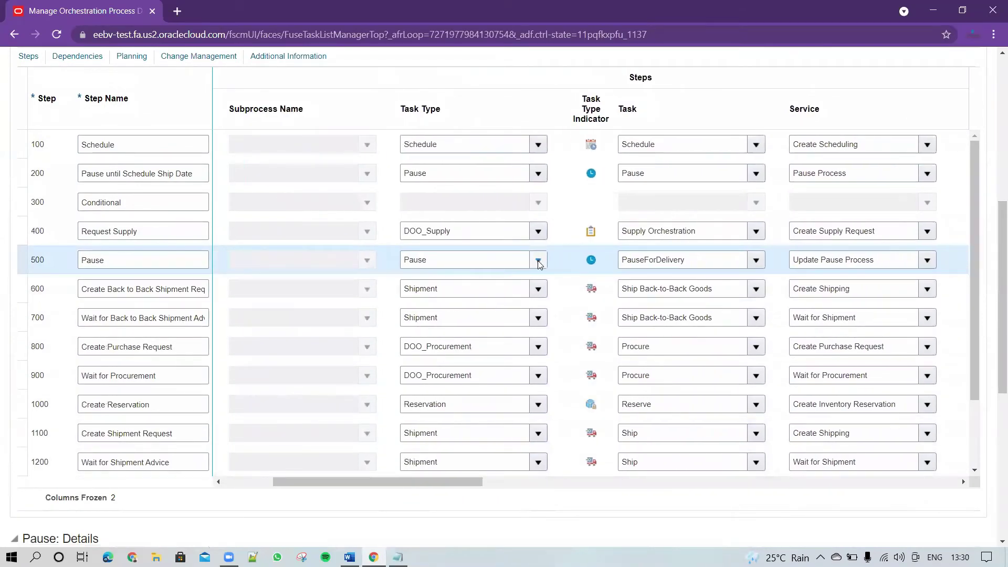
pyautogui.click(464, 268)
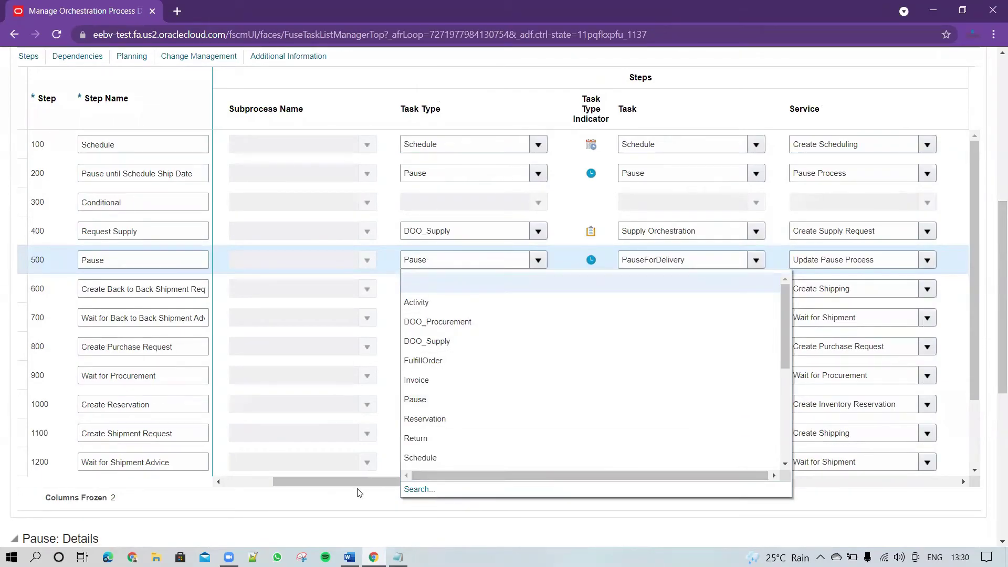
pyautogui.click(394, 496)
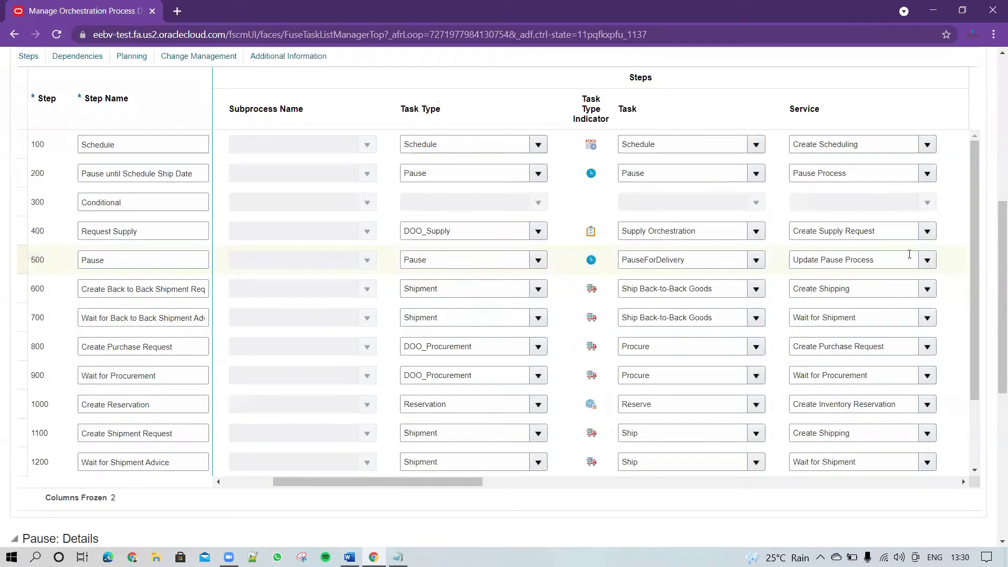
pyautogui.click(927, 261)
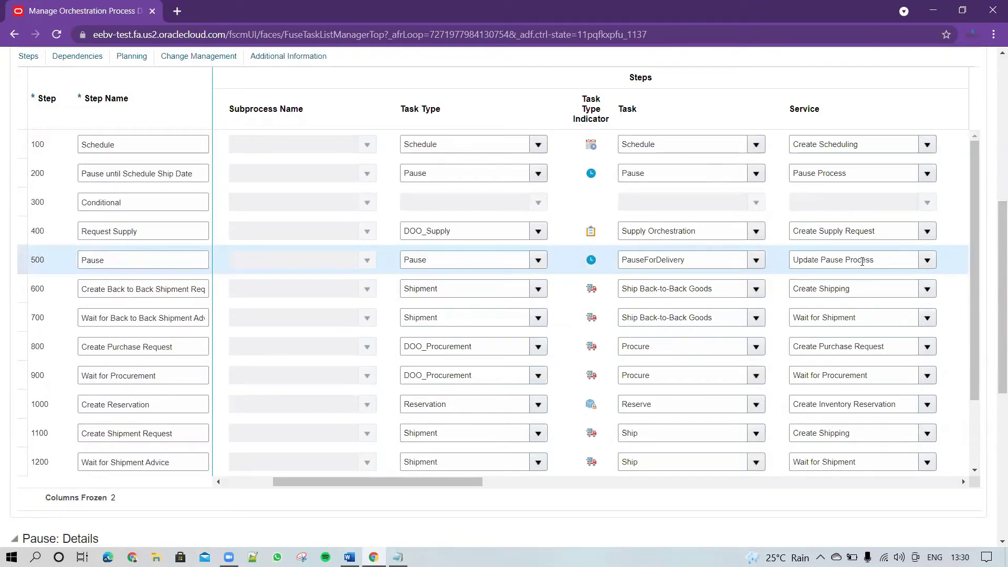
pyautogui.click(543, 321)
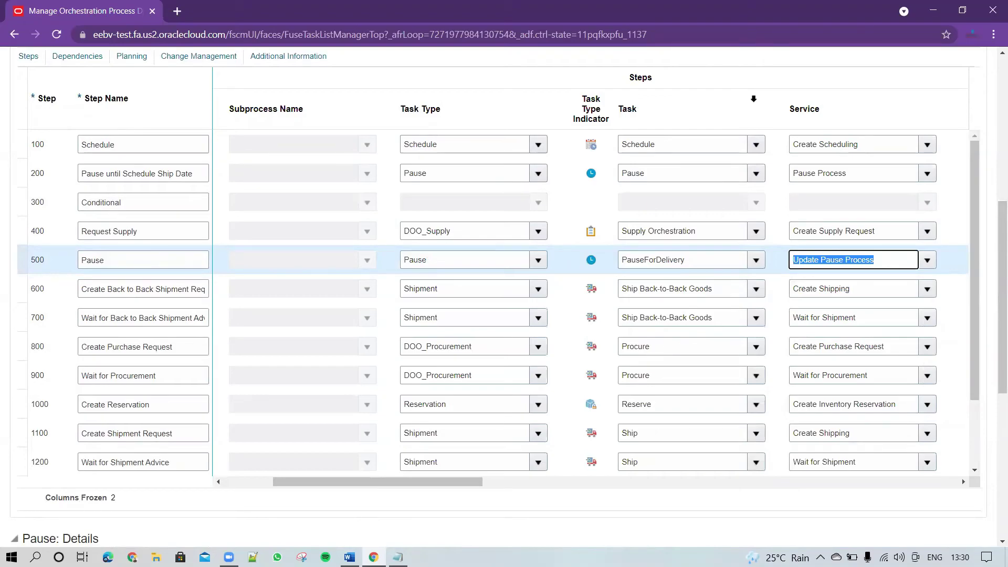
# Save the updated process definition, run its validation, and acknowledge the information message.
pyautogui.scroll(7, 747, 115)
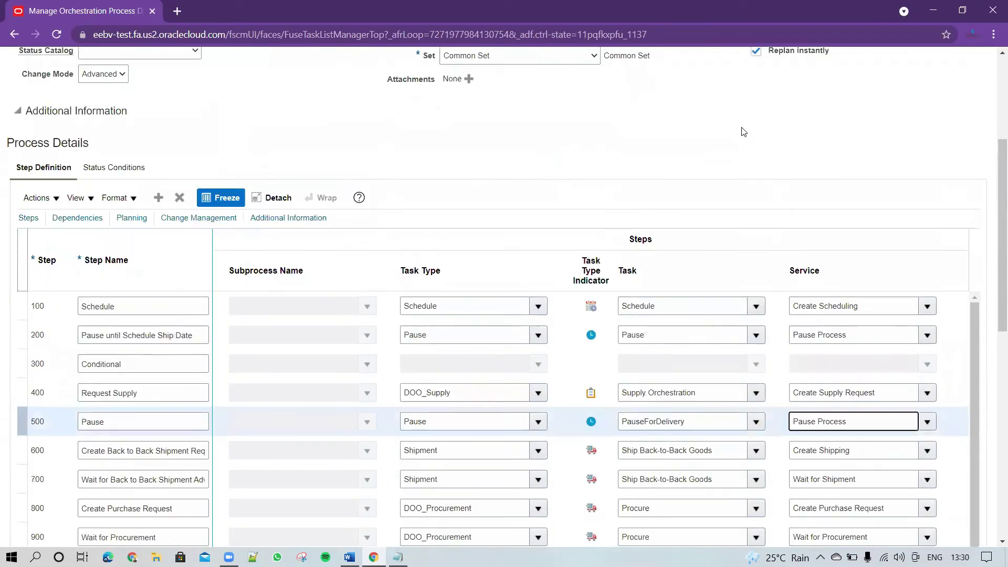
pyautogui.click(858, 97)
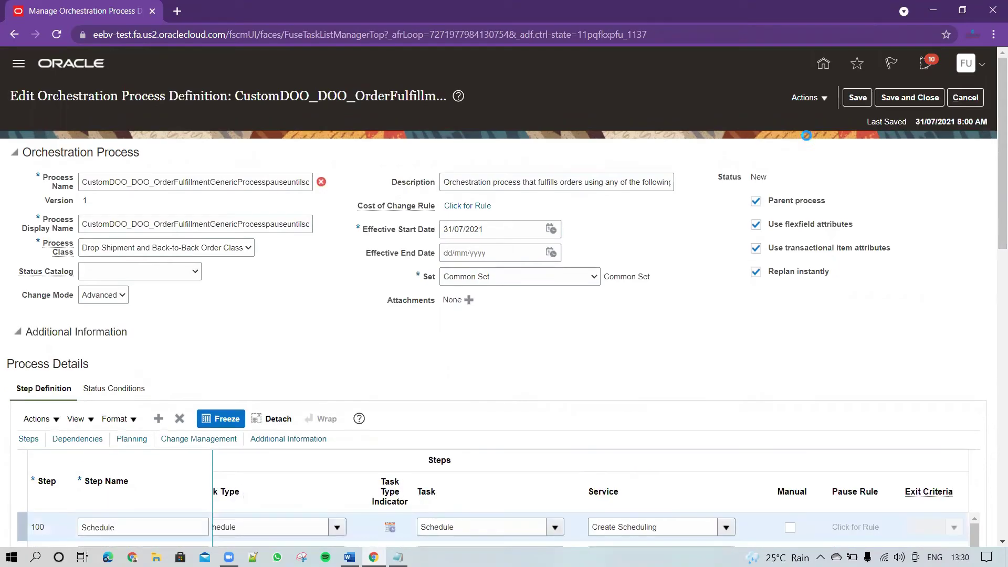
pyautogui.click(825, 98)
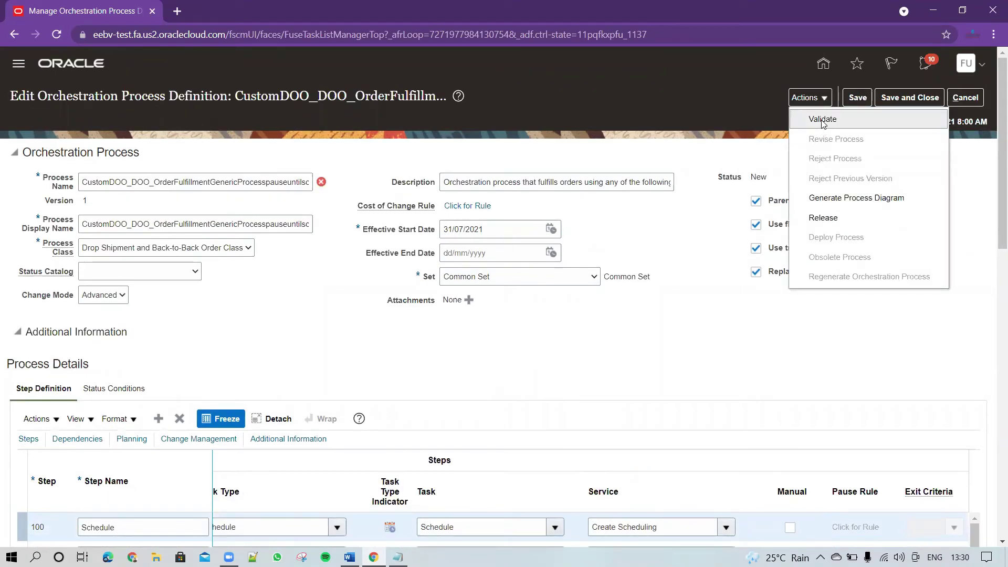
pyautogui.click(823, 121)
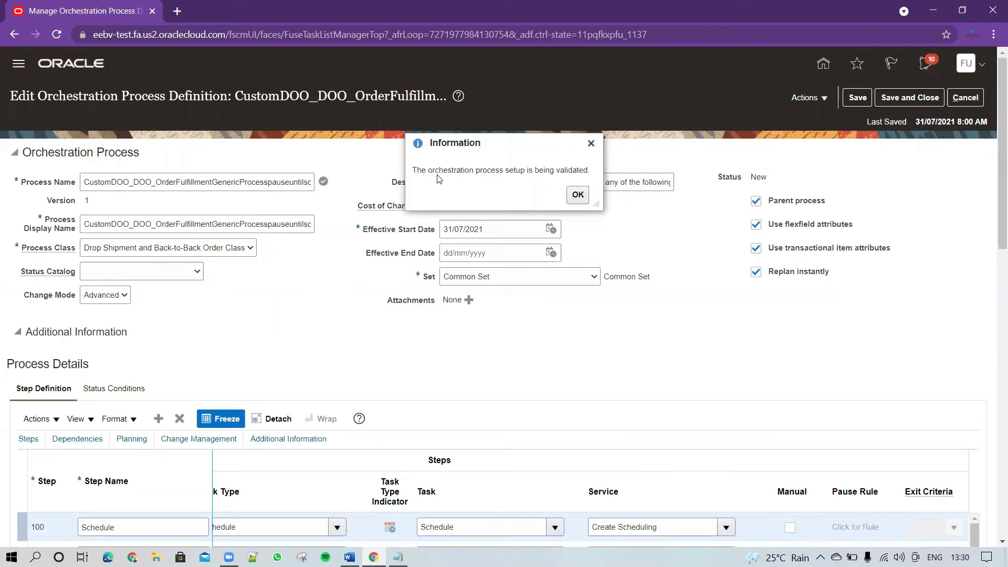
pyautogui.click(575, 196)
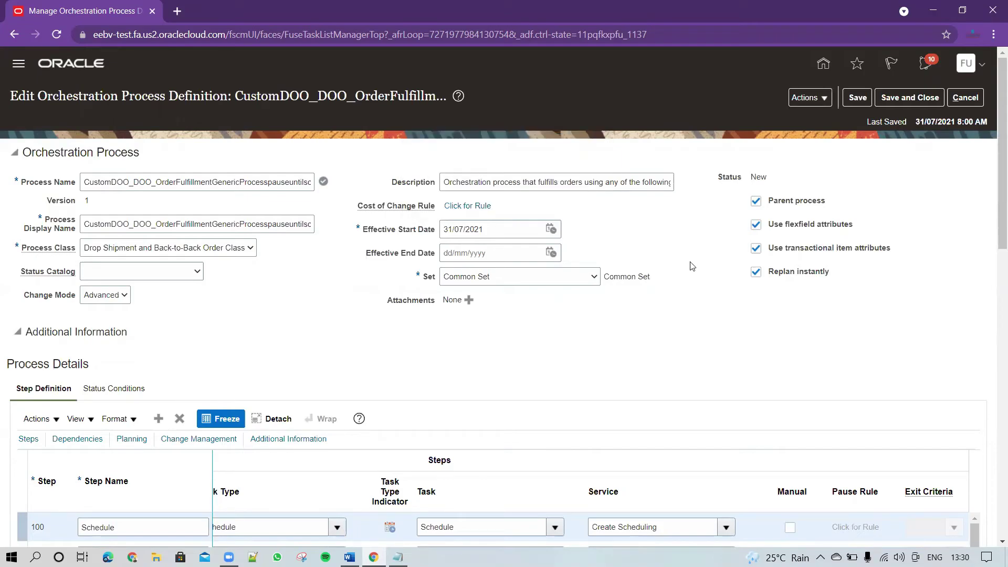
# Review the tasks and services in the step definition, and release the orchestration process.
pyautogui.scroll(-5, 691, 263)
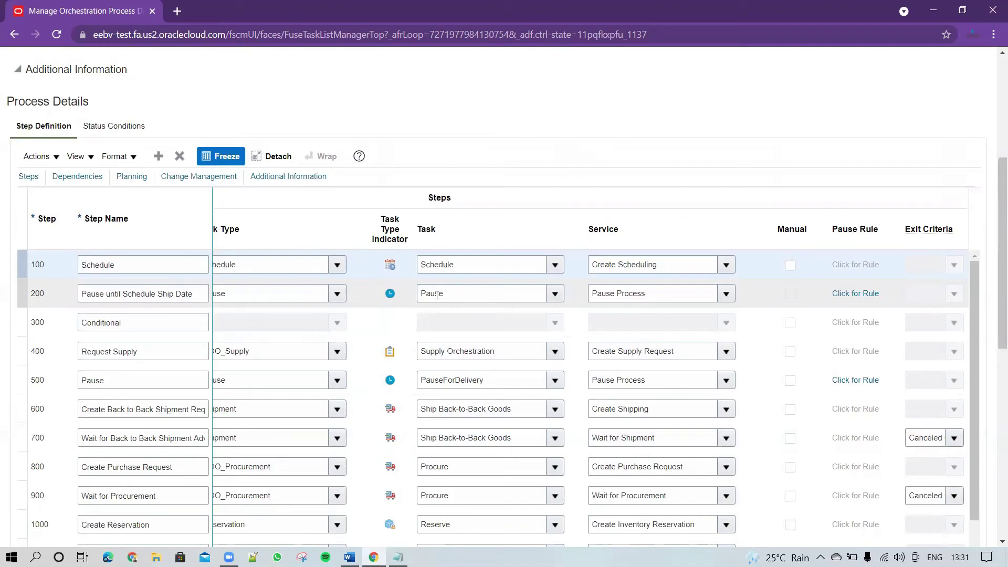
pyautogui.scroll(4, 753, 218)
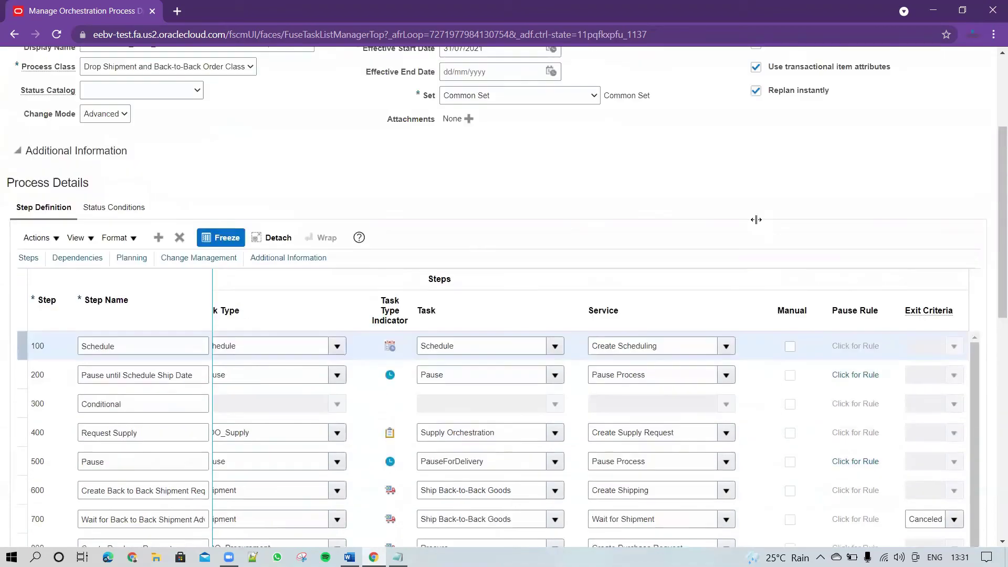
pyautogui.scroll(2, 682, 238)
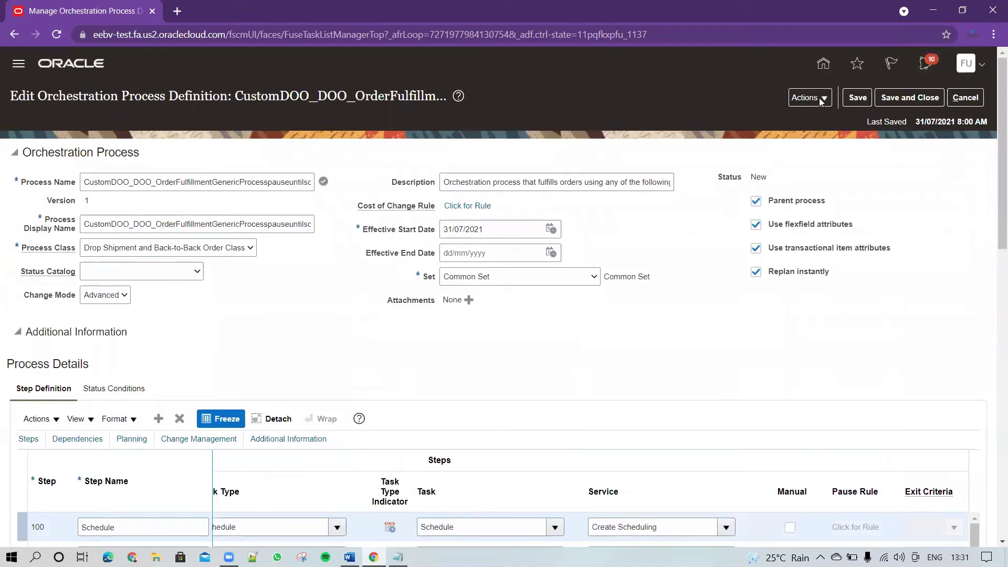
pyautogui.scroll(-5, 717, 225)
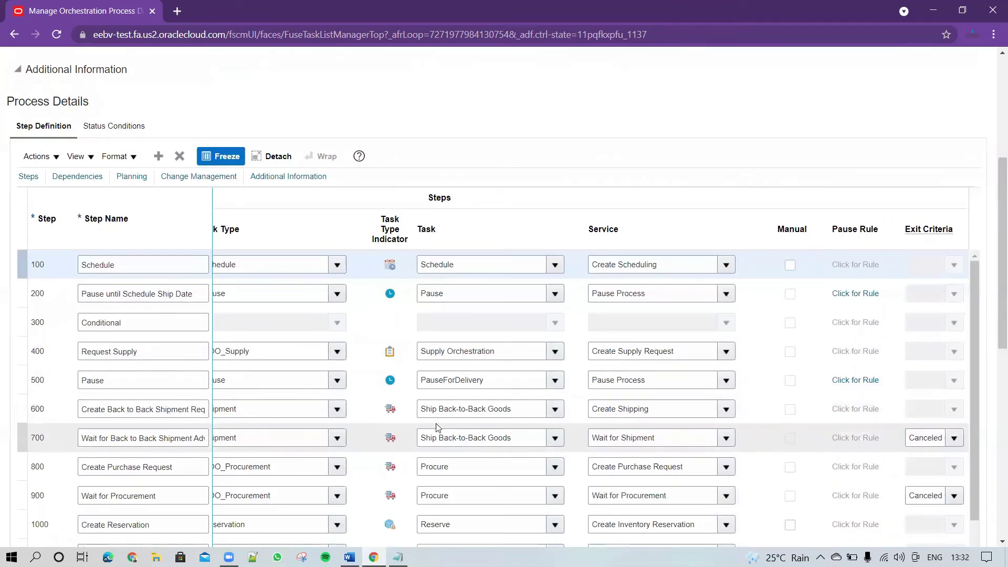
pyautogui.scroll(5, 849, 228)
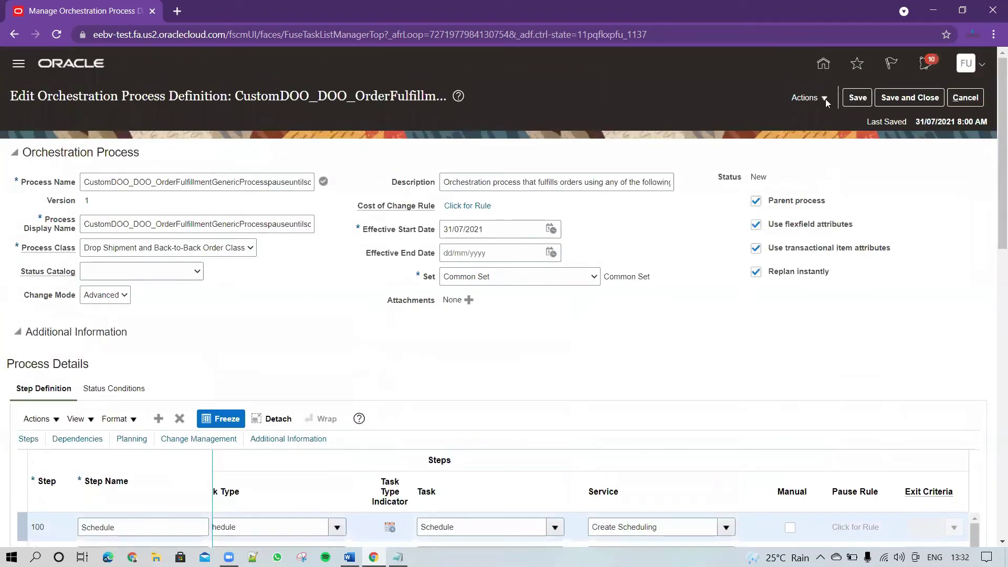
pyautogui.click(824, 98)
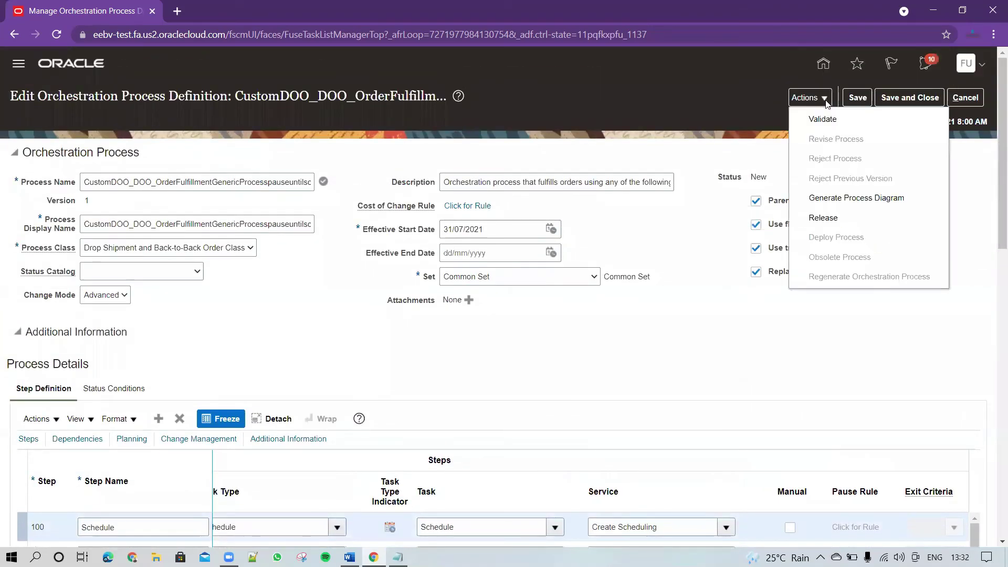
pyautogui.click(829, 217)
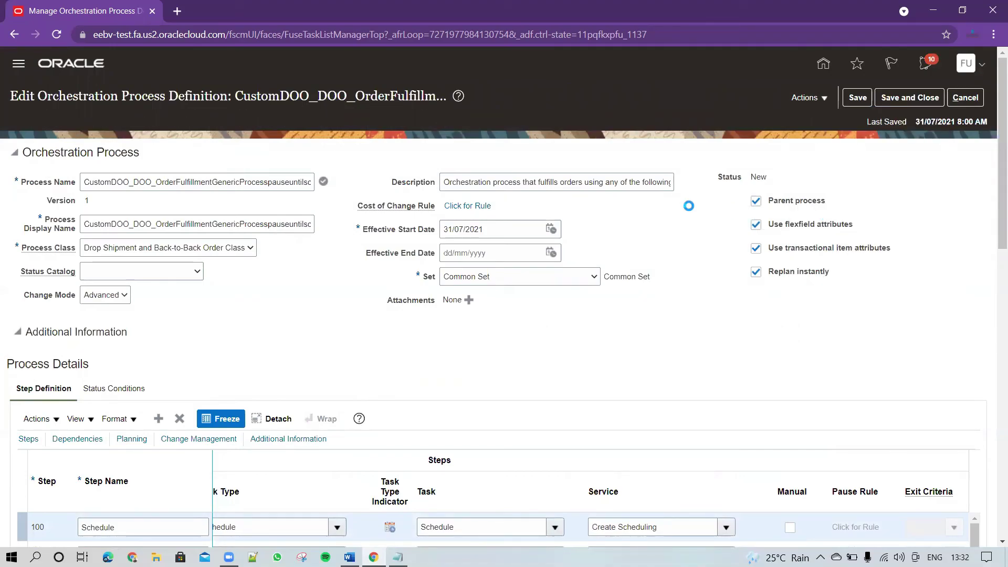
pyautogui.scroll(-4, 688, 206)
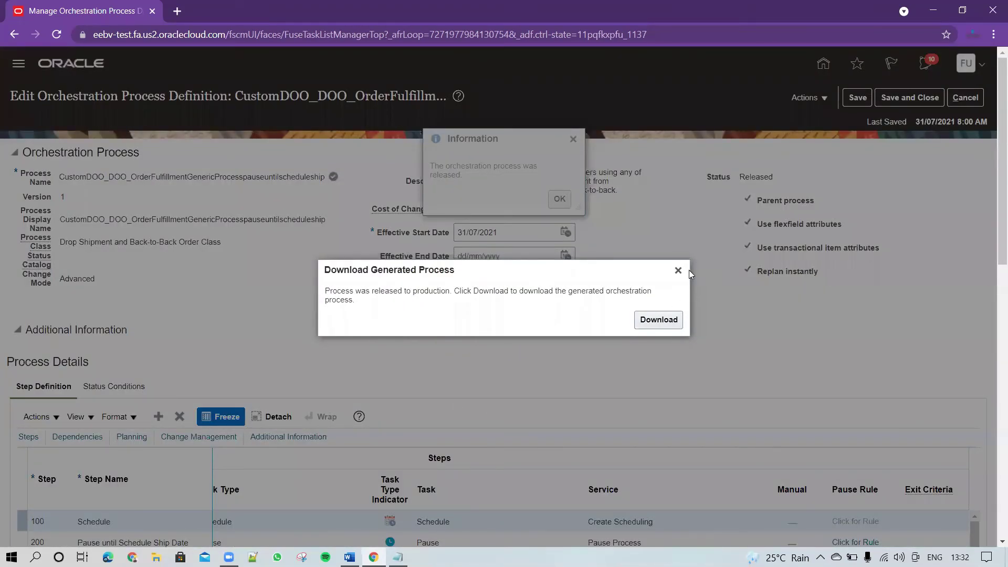
# Download the generated orchestration process and close the release information message.
pyautogui.click(658, 319)
pyautogui.click(572, 139)
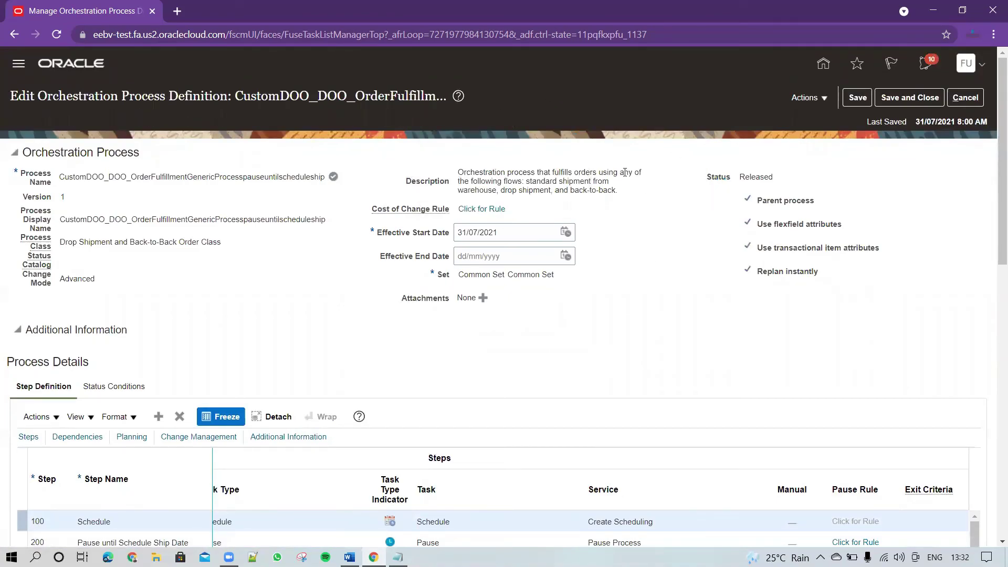
# Deploy the released process to the target host on port 11408 with the account's user name and password, and save and close the definition.
pyautogui.click(808, 98)
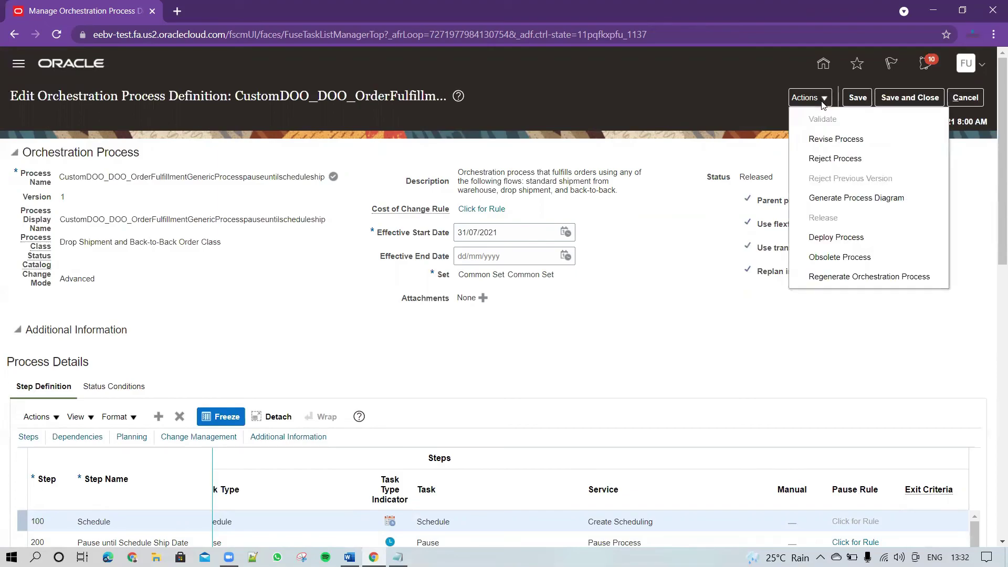
pyautogui.click(840, 237)
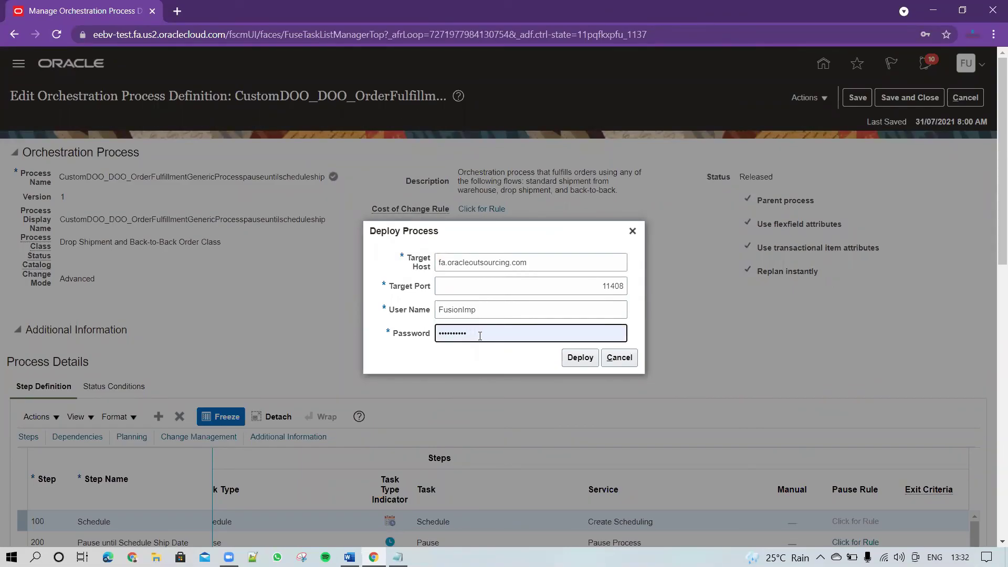
pyautogui.click(580, 357)
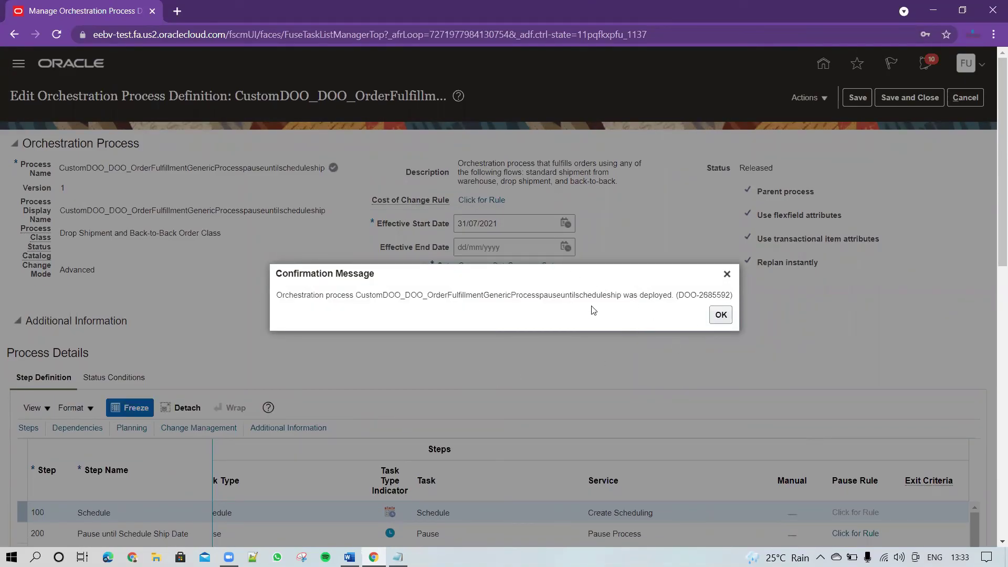
pyautogui.click(726, 274)
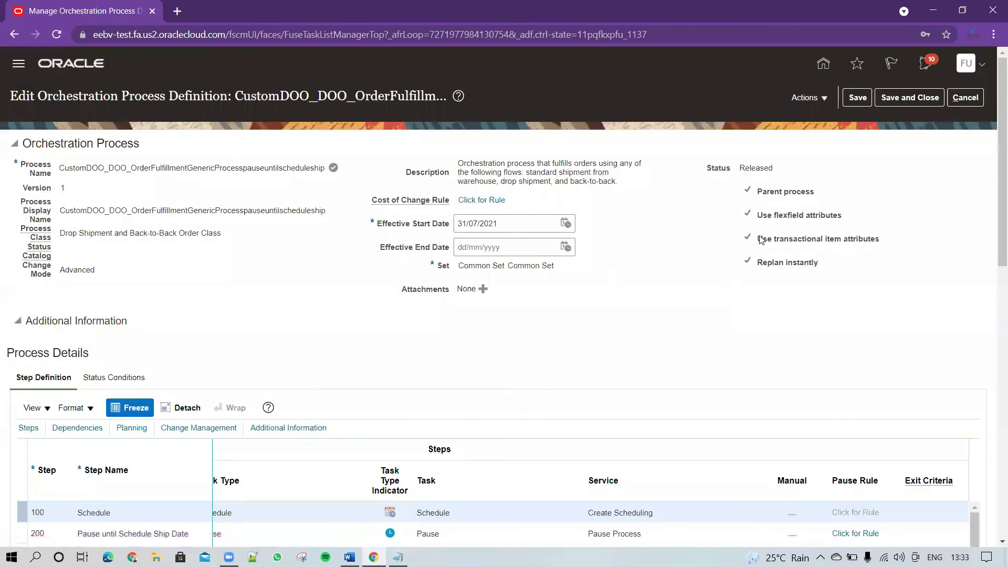
pyautogui.click(907, 98)
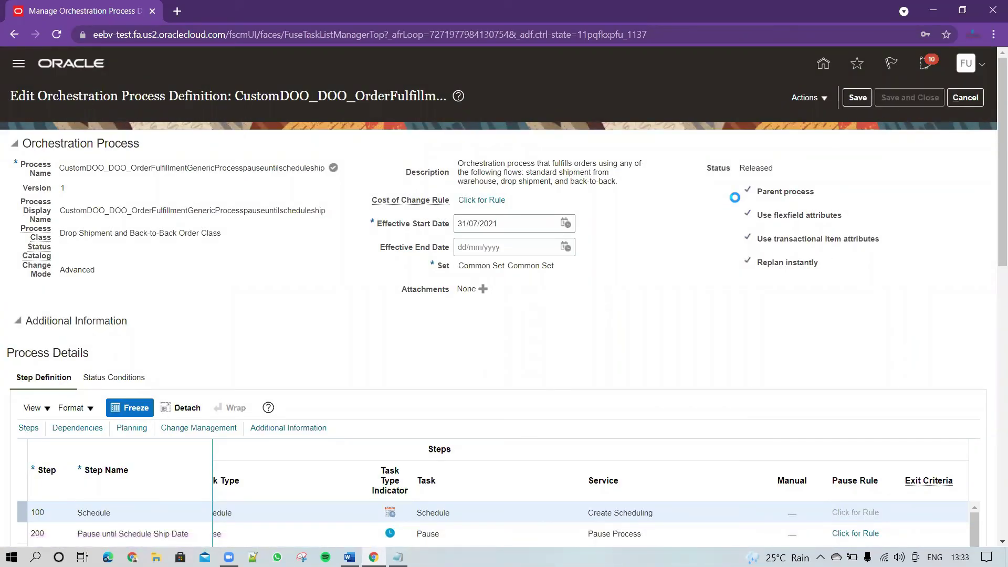